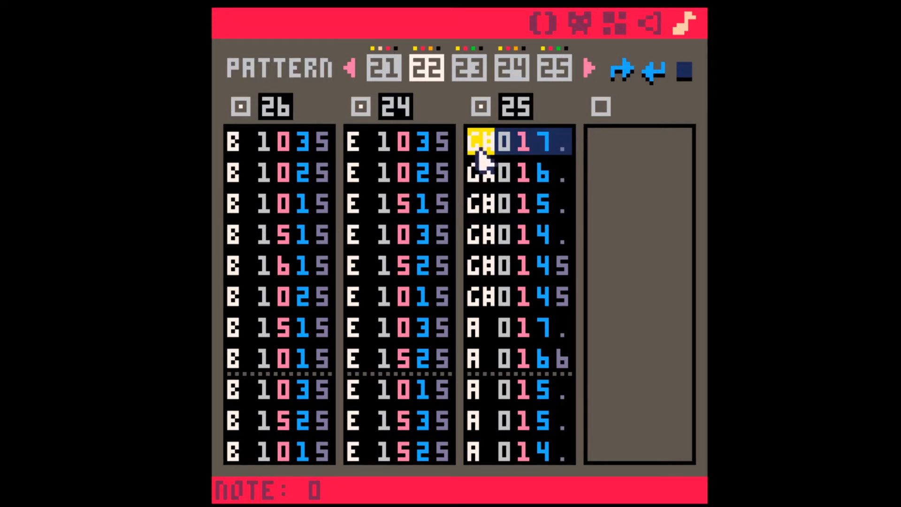
- Play pattern 22 to hear the opening G# notes of SFX 25 in the third channel, and stop playback
{"action": "left_click_drag", "start_coordinate": [479, 150], "coordinate": [561, 360]}
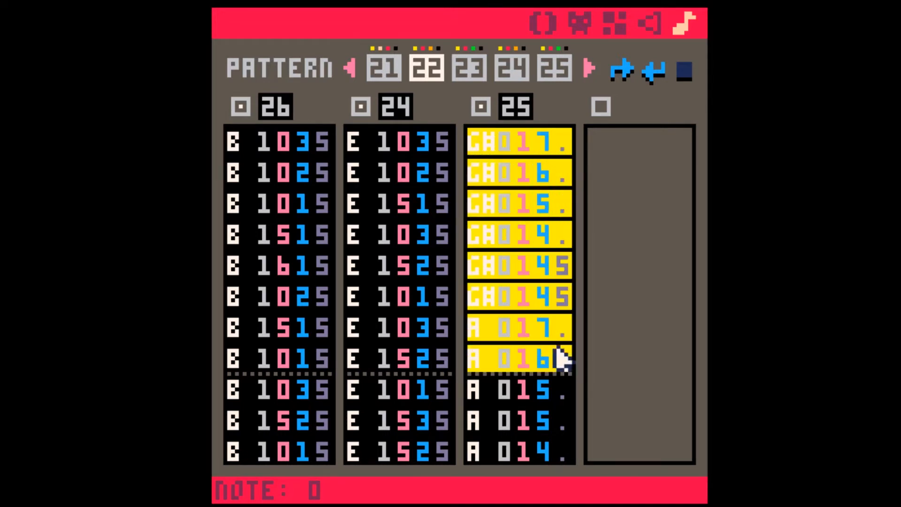
{"action": "left_click", "coordinate": [501, 144]}
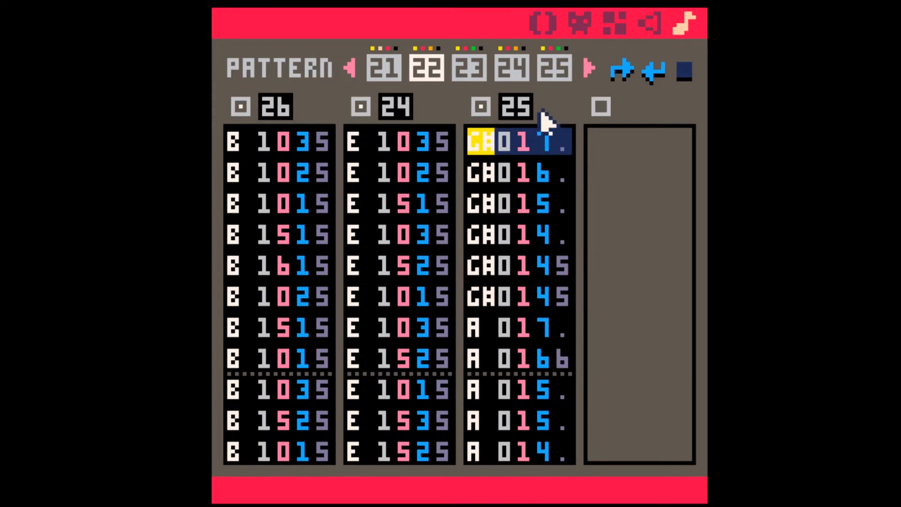
{"action": "left_click_drag", "start_coordinate": [472, 144], "coordinate": [548, 303]}
{"action": "left_click", "coordinate": [548, 304]}
{"action": "key", "text": "space"}
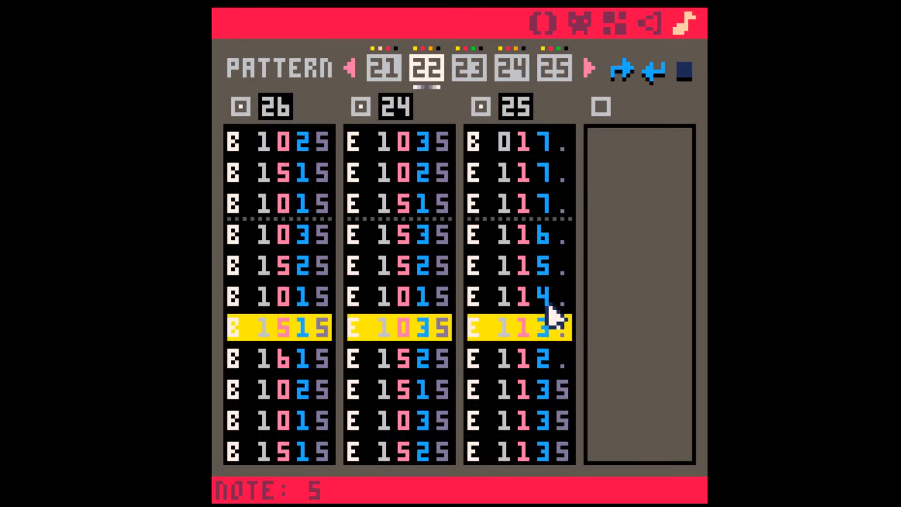
{"action": "key", "text": "space"}
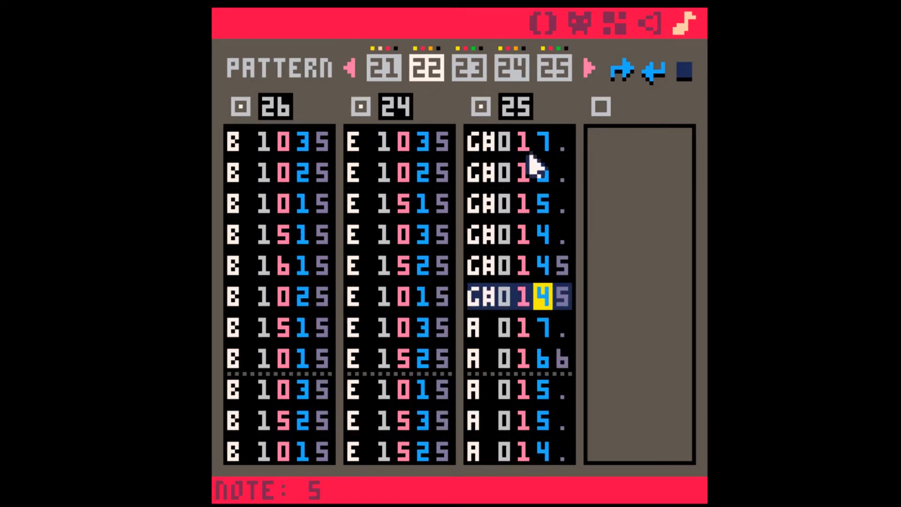
{"action": "left_click", "coordinate": [485, 149]}
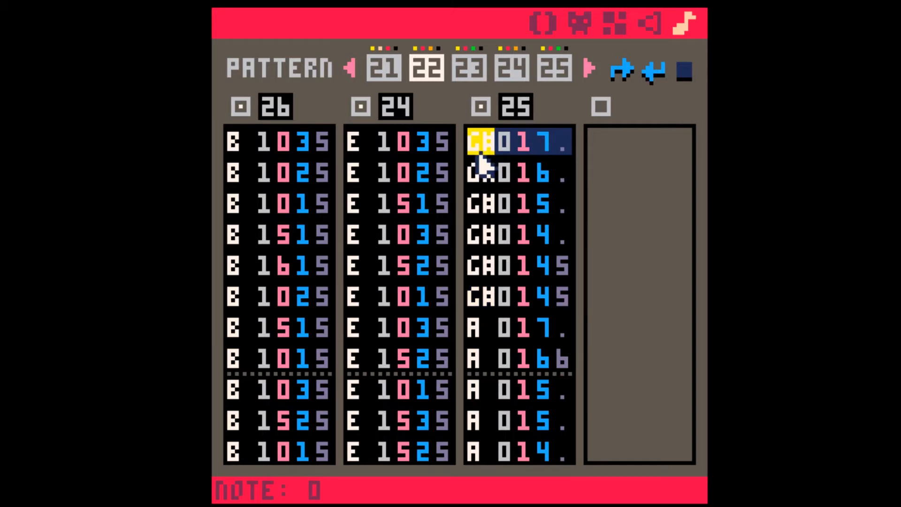
- Open SFX 25 in the sound editor, enable SFX instruments, and assign instrument 0 to all its notes
{"action": "left_click", "coordinate": [655, 32]}
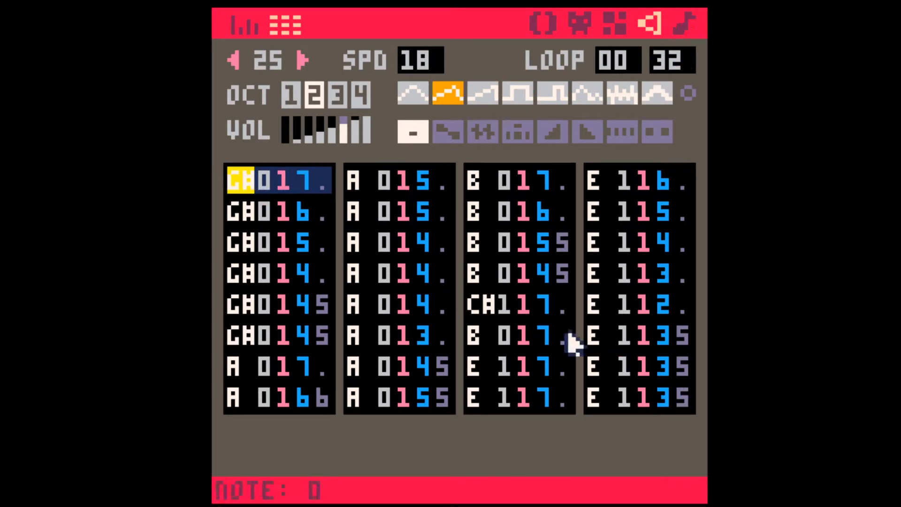
{"action": "left_click_drag", "start_coordinate": [232, 183], "coordinate": [326, 338]}
{"action": "left_click", "coordinate": [261, 328]}
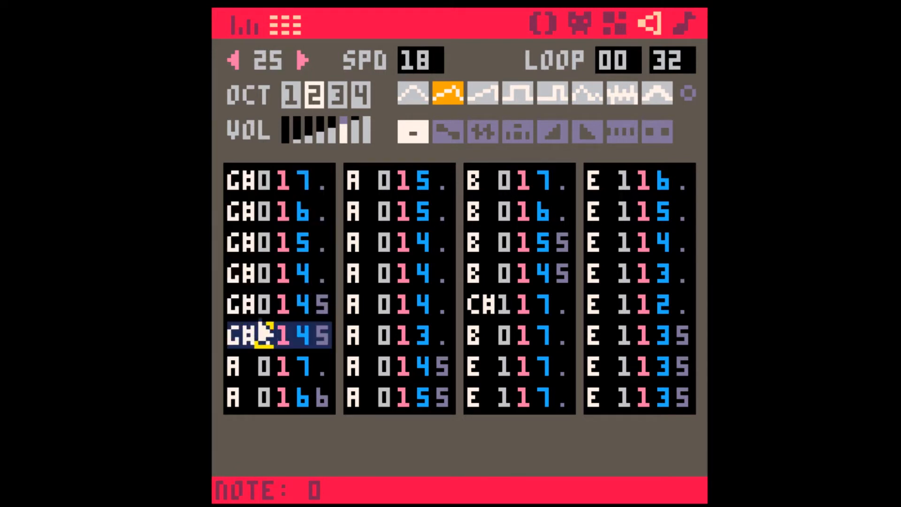
{"action": "left_click", "coordinate": [235, 189]}
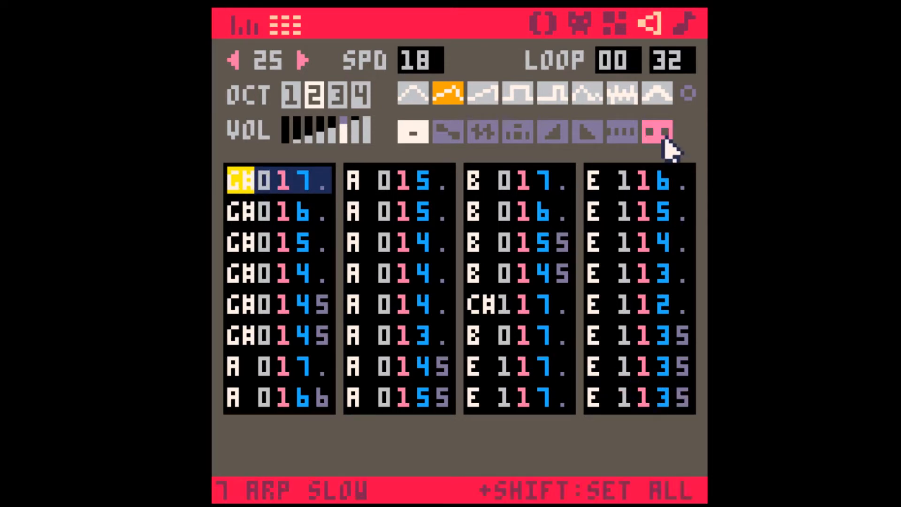
{"action": "left_click", "coordinate": [688, 96]}
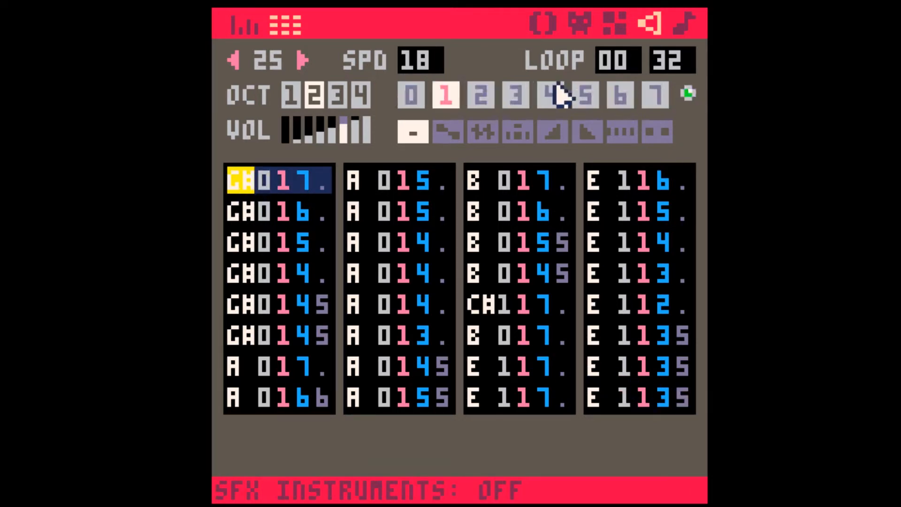
{"action": "left_click", "coordinate": [417, 100]}
- Browse the lower-numbered SFX, return to SFX 25, and examine the instrument values of its first eight notes
{"action": "left_click", "coordinate": [235, 61]}
{"action": "left_click", "coordinate": [235, 62]}
{"action": "left_click", "coordinate": [234, 61]}
{"action": "left_click", "coordinate": [234, 61]}
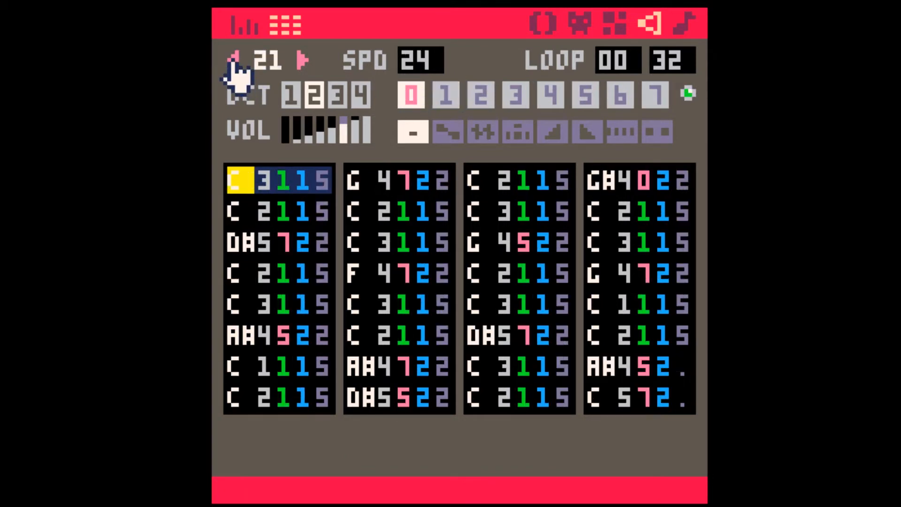
{"action": "left_click", "coordinate": [235, 60]}
{"action": "left_click", "coordinate": [235, 61]}
{"action": "left_click", "coordinate": [235, 60]}
{"action": "left_click", "coordinate": [234, 61]}
{"action": "left_click", "coordinate": [303, 62], "text": "shift"}
{"action": "left_click", "coordinate": [303, 63], "text": "shift"}
{"action": "left_click_drag", "start_coordinate": [281, 185], "coordinate": [280, 410]}
{"action": "left_click", "coordinate": [282, 182]}
- Open SFX 00, the source of instrument 0, and play it through to hear its sound, then stop it
{"action": "left_click", "coordinate": [238, 63], "text": "shift"}
{"action": "left_click", "coordinate": [238, 63], "text": "shift"}
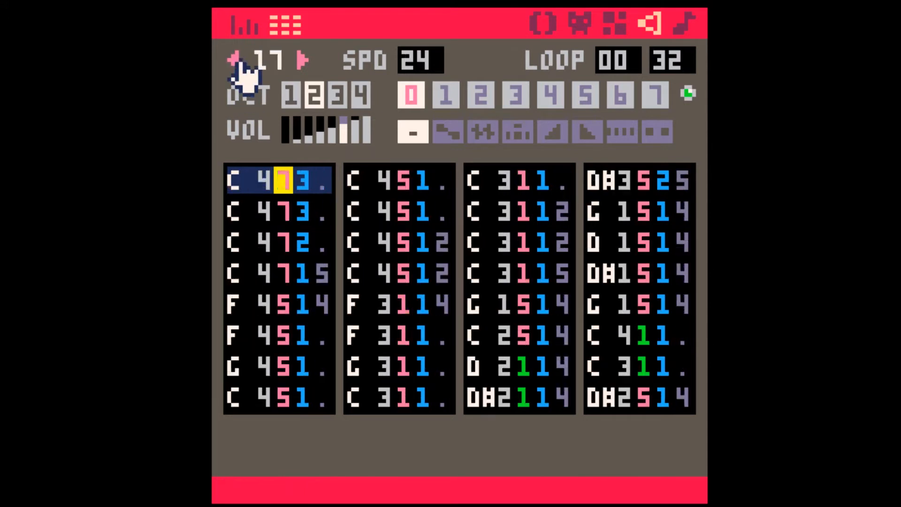
{"action": "left_click", "coordinate": [240, 65], "text": "shift"}
{"action": "left_click", "coordinate": [242, 65], "text": "shift"}
{"action": "left_click", "coordinate": [242, 64], "text": "shift"}
{"action": "left_click", "coordinate": [243, 65], "text": "shift"}
{"action": "left_click", "coordinate": [243, 65], "text": "shift"}
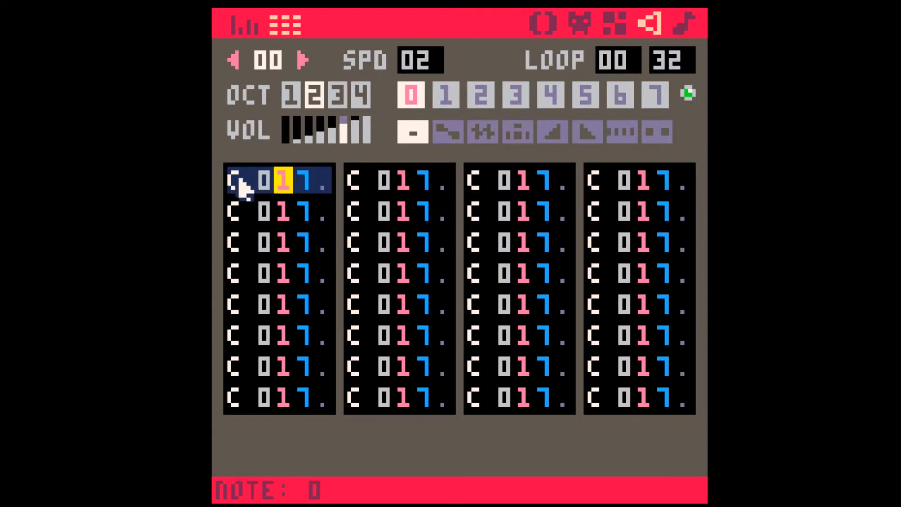
{"action": "mouse_move", "coordinate": [239, 190]}
{"action": "left_mouse_down"}
{"action": "mouse_move", "coordinate": [262, 396]}
{"action": "mouse_move", "coordinate": [235, 276]}
{"action": "mouse_move", "coordinate": [239, 185]}
{"action": "left_mouse_up"}
{"action": "left_click", "coordinate": [264, 399]}
{"action": "left_click", "coordinate": [245, 186]}
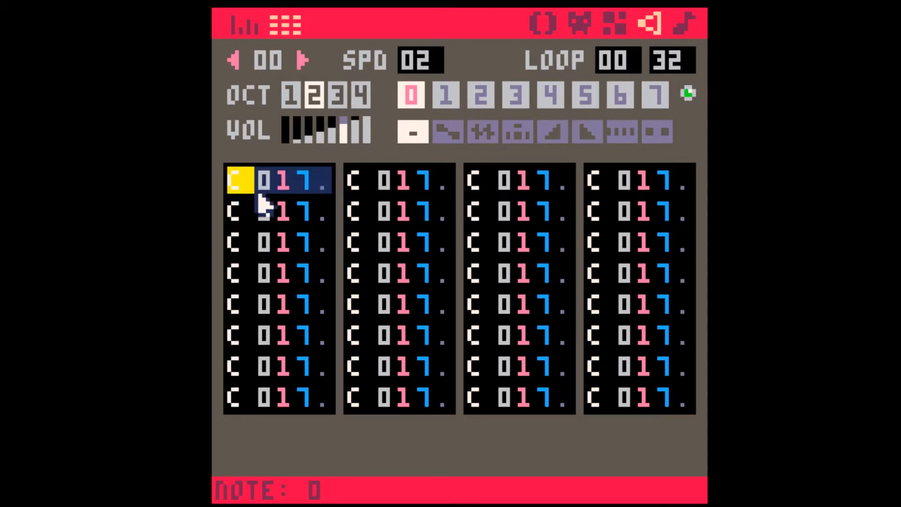
{"action": "key", "text": "space"}
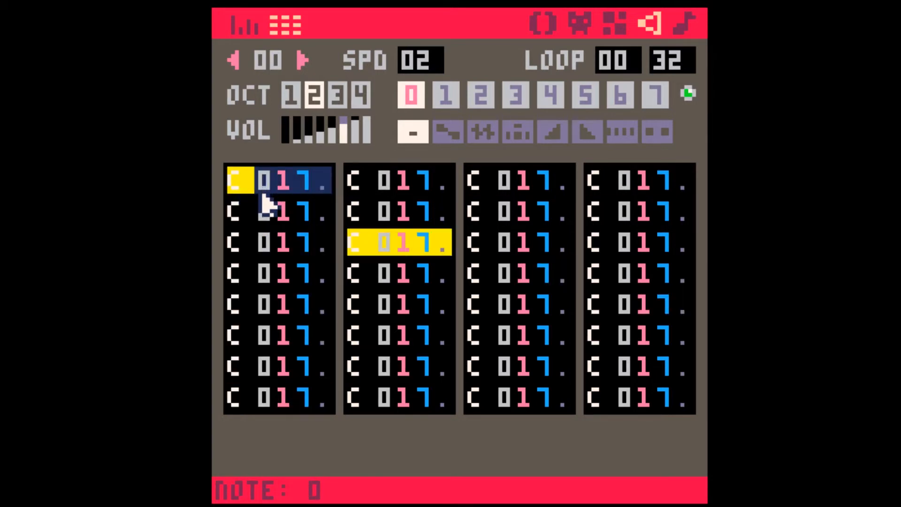
{"action": "key", "text": "space"}
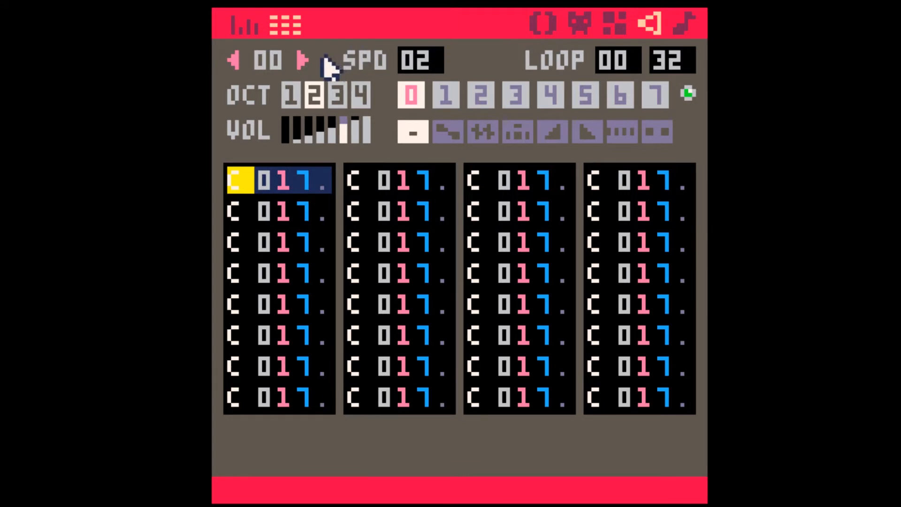
- Play pattern 22 in the music editor to hear SFX 25 with custom instrument 0
{"action": "left_click", "coordinate": [680, 24]}
{"action": "left_click", "coordinate": [543, 174]}
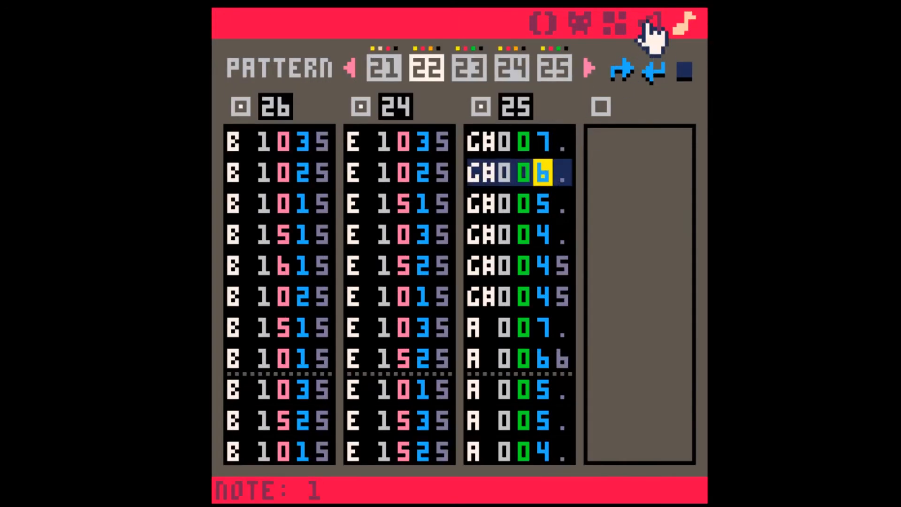
{"action": "key", "text": "space"}
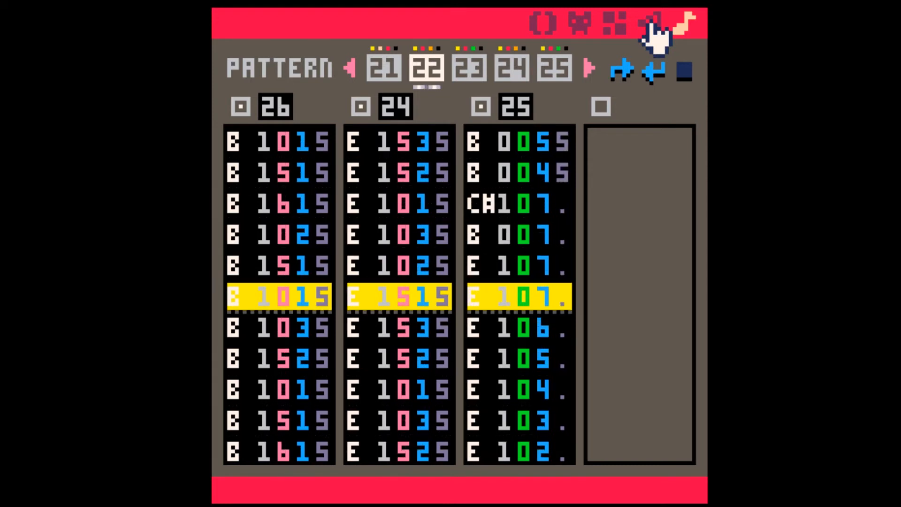
- Select all notes in SFX 25 and transpose them up one octave
{"action": "left_click", "coordinate": [651, 24]}
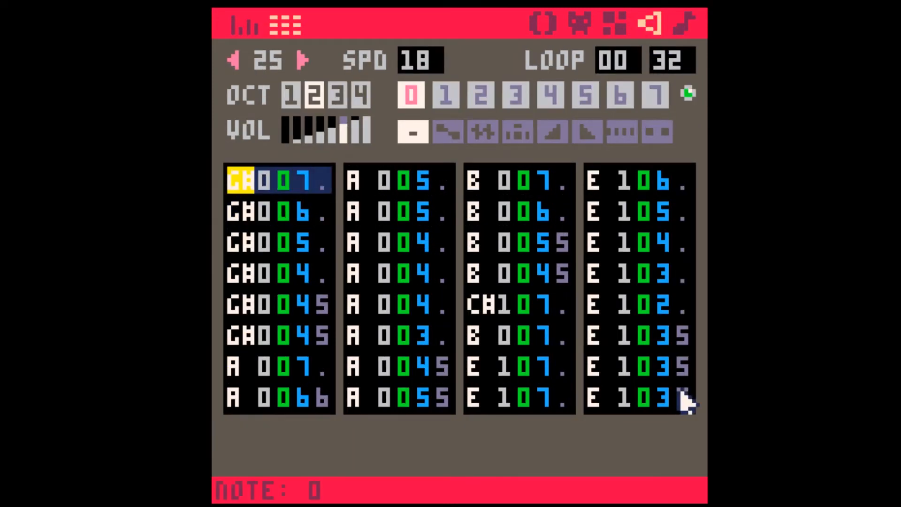
{"action": "left_click", "coordinate": [685, 399], "text": "shift"}
{"action": "key", "text": "ctrl+Up"}
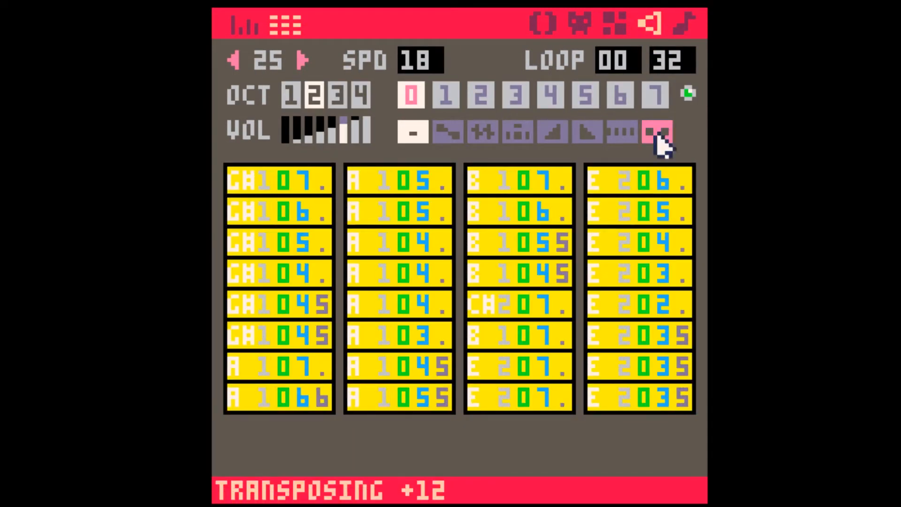
- Review the transposed notes in pattern 22, and set the volume of every note in SFX 25 to 4
{"action": "left_click", "coordinate": [685, 24]}
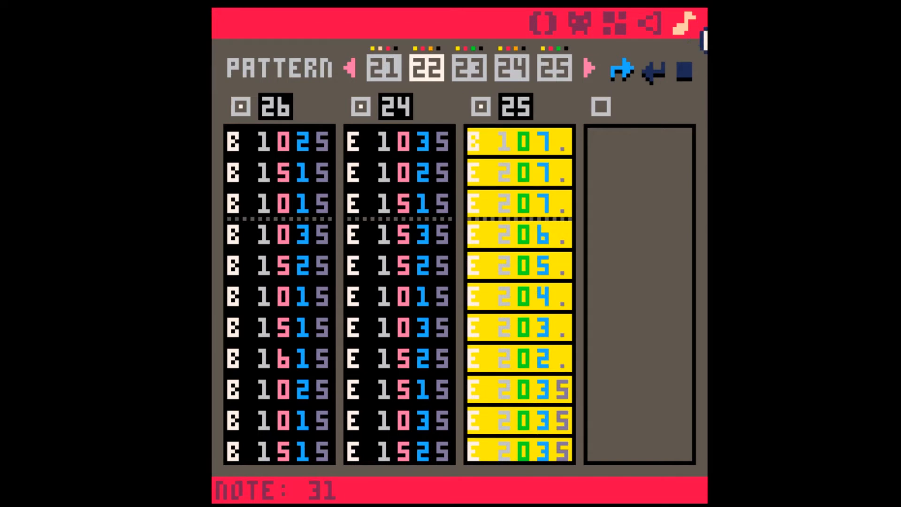
{"action": "left_click", "coordinate": [650, 24]}
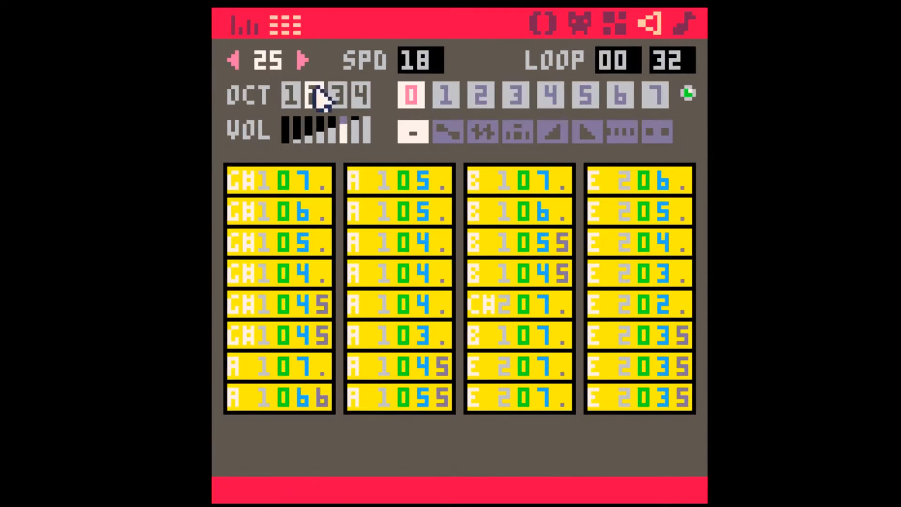
{"action": "left_click", "coordinate": [265, 241]}
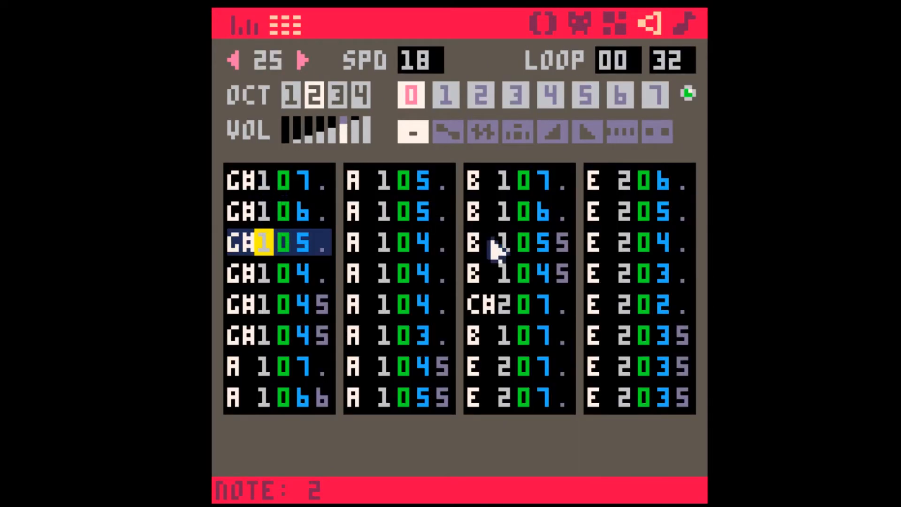
{"action": "left_click", "coordinate": [332, 132], "text": "shift"}
- Select all notes in SFX 00 and transpose them up four octaves to C 4
{"action": "left_click", "coordinate": [235, 61]}
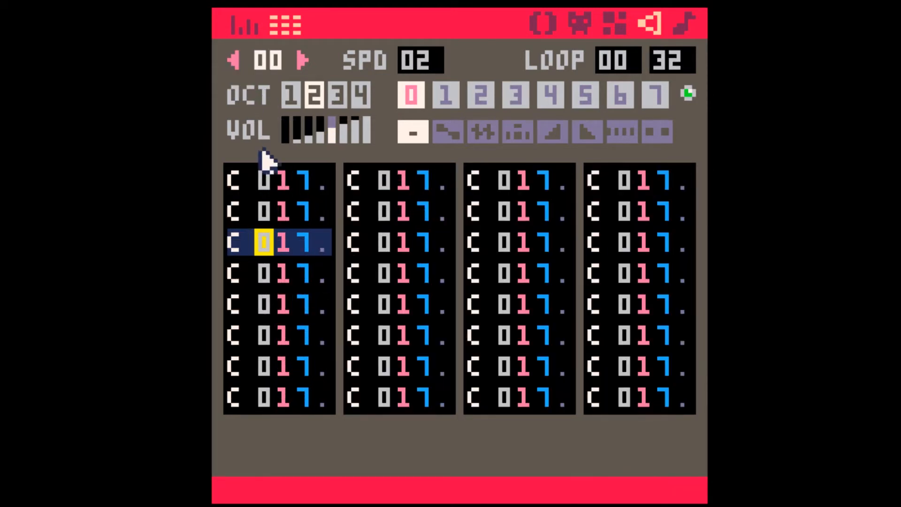
{"action": "left_click", "coordinate": [238, 183]}
{"action": "left_click", "coordinate": [686, 404], "text": "shift"}
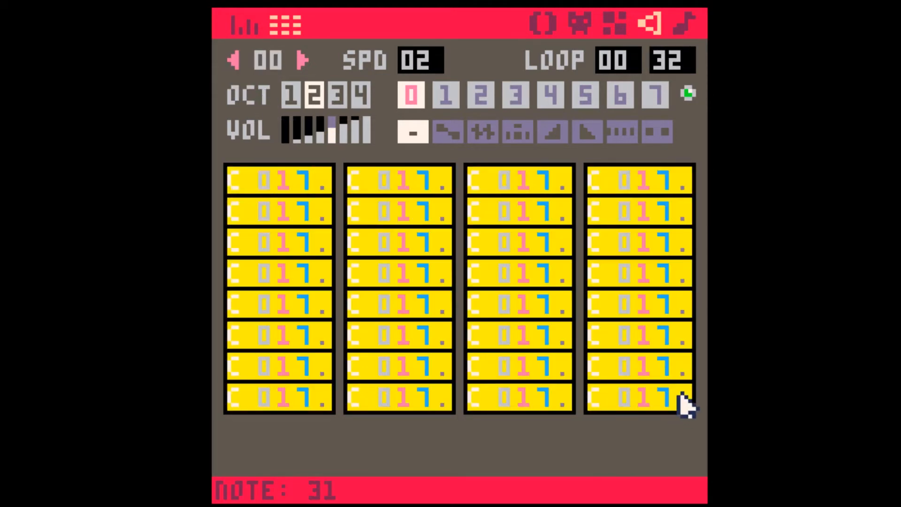
{"action": "key", "text": "ctrl+Up"}
{"action": "key", "text": "ctrl+Up"}
{"action": "key", "text": "ctrl+Up"}
{"action": "key", "text": "ctrl+Up"}
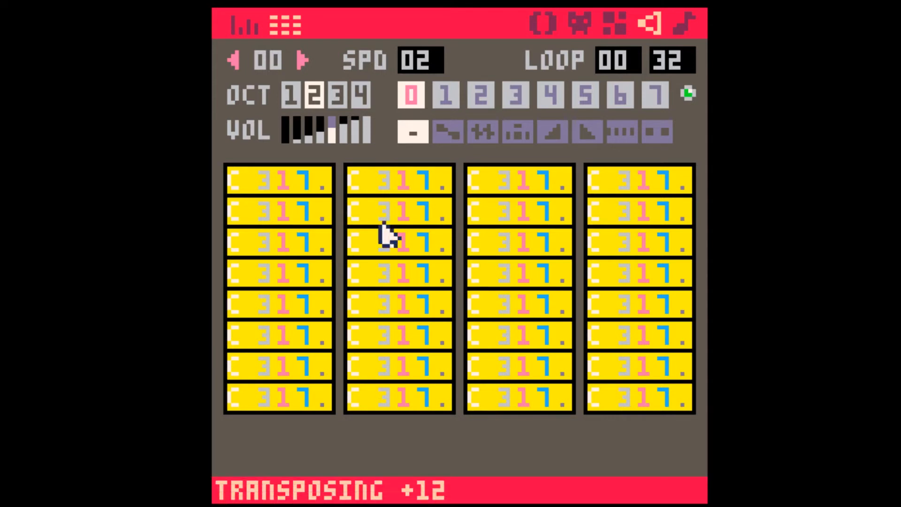
{"action": "key", "text": "ctrl+Up"}
{"action": "left_click", "coordinate": [228, 186]}
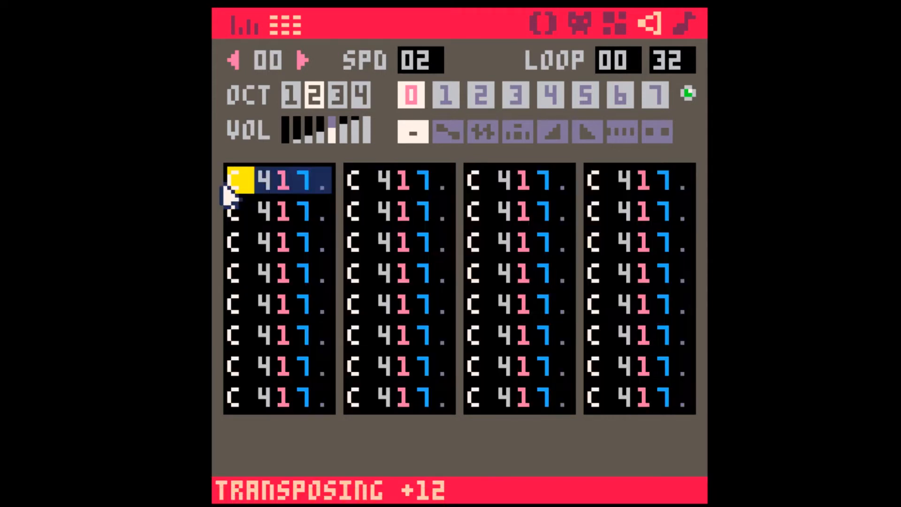
- Return to SFX 25, play it, and set the volume of all its notes to 2 after trying volume 1
{"action": "left_click", "coordinate": [303, 60]}
{"action": "left_click", "coordinate": [303, 60]}
{"action": "left_click", "coordinate": [303, 60]}
{"action": "left_click", "coordinate": [303, 60]}
{"action": "left_click", "coordinate": [302, 61]}
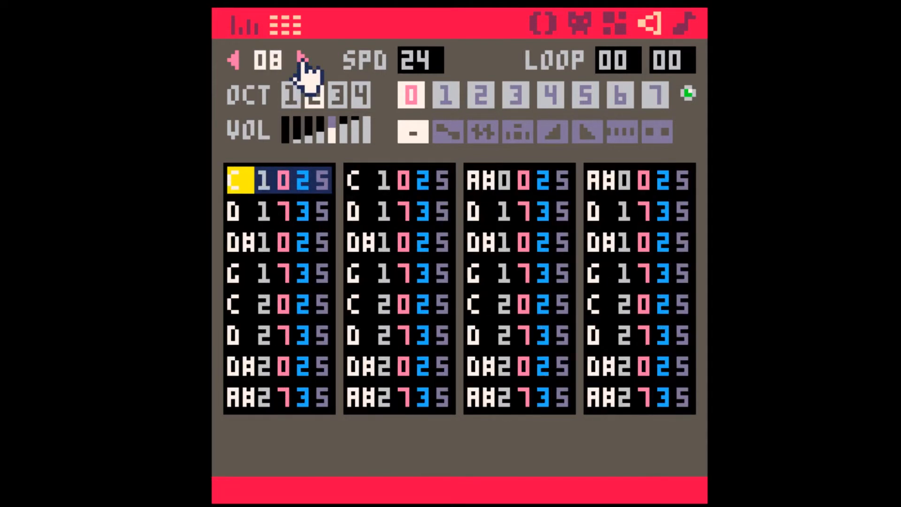
{"action": "left_click", "coordinate": [303, 60]}
{"action": "left_click", "coordinate": [302, 60]}
{"action": "left_click", "coordinate": [302, 60]}
{"action": "left_click", "coordinate": [303, 61]}
{"action": "left_click", "coordinate": [303, 60]}
{"action": "left_click", "coordinate": [303, 60]}
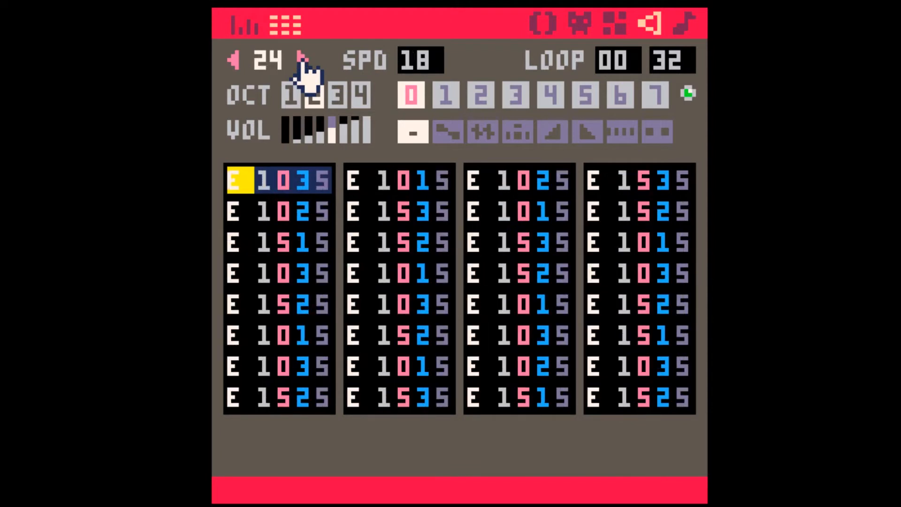
{"action": "left_click", "coordinate": [303, 60]}
{"action": "key", "text": "space"}
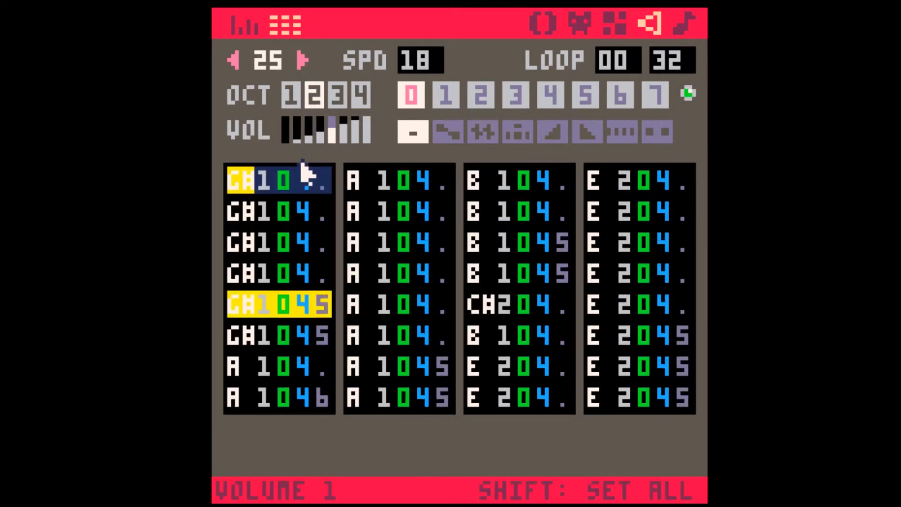
{"action": "left_click", "coordinate": [301, 135], "text": "shift"}
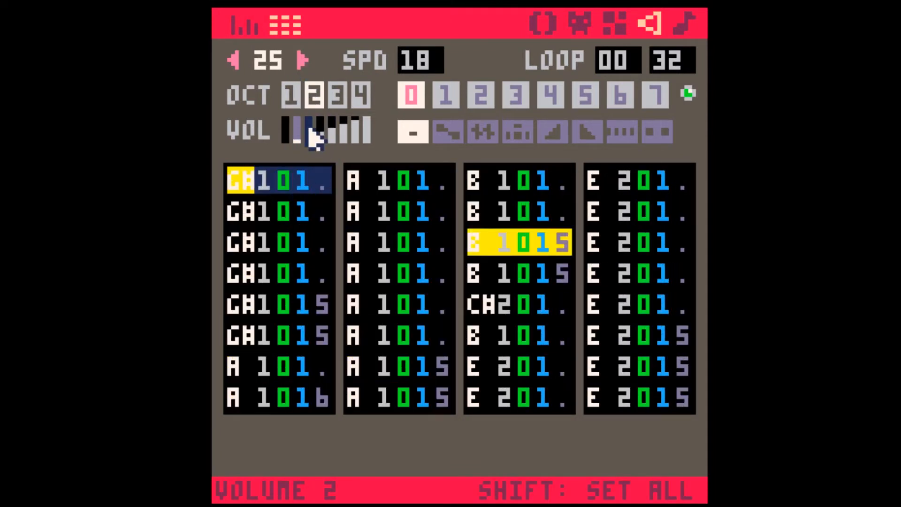
{"action": "left_click", "coordinate": [312, 134], "text": "shift"}
- Select every note in SFX 25 and transpose the whole melody up two octaves
{"action": "left_click_drag", "start_coordinate": [277, 193], "coordinate": [687, 406]}
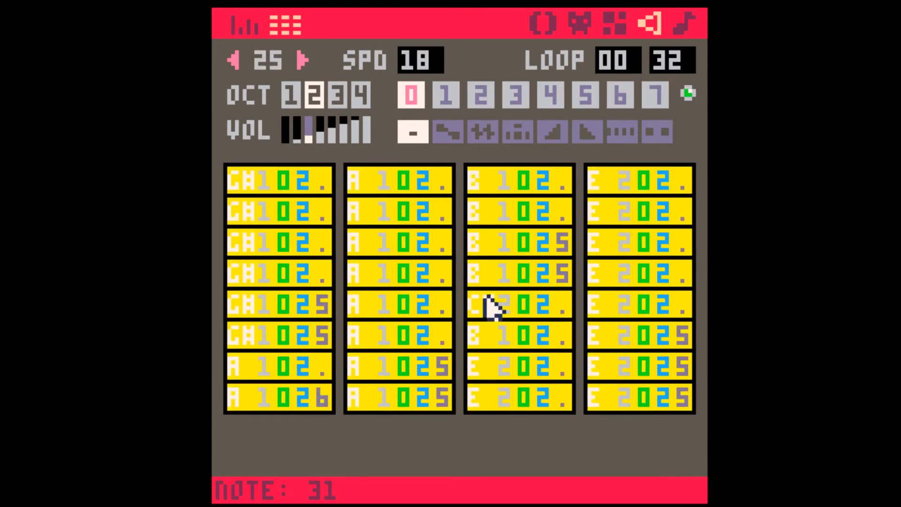
{"action": "key", "text": "ctrl+Up"}
{"action": "key", "text": "ctrl+Up"}
{"action": "left_click", "coordinate": [305, 256]}
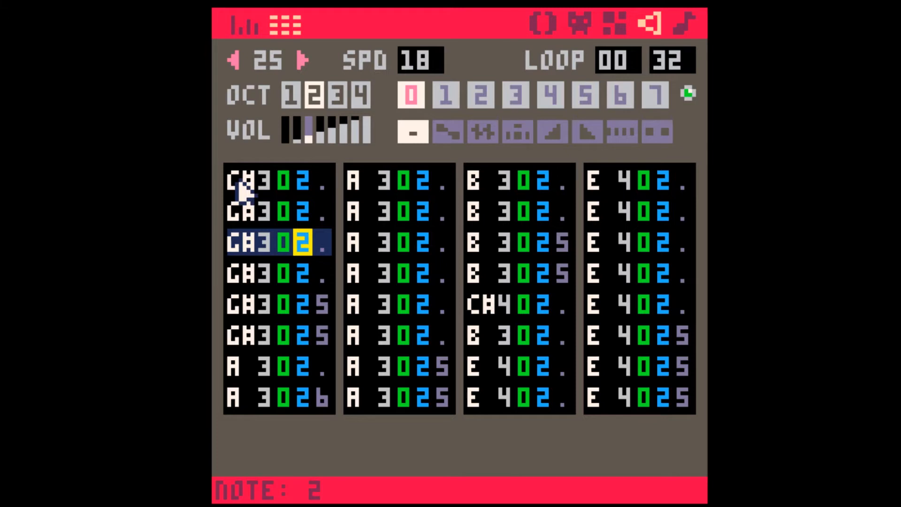
- Play the song from pattern 00 in the music editor, and open SFX 00 to examine its notes
{"action": "left_click", "coordinate": [686, 22]}
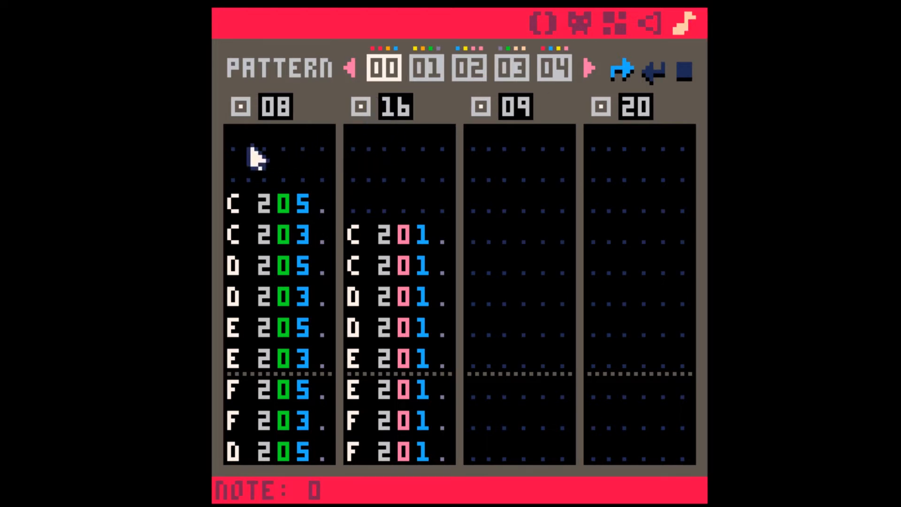
{"action": "key", "text": "space"}
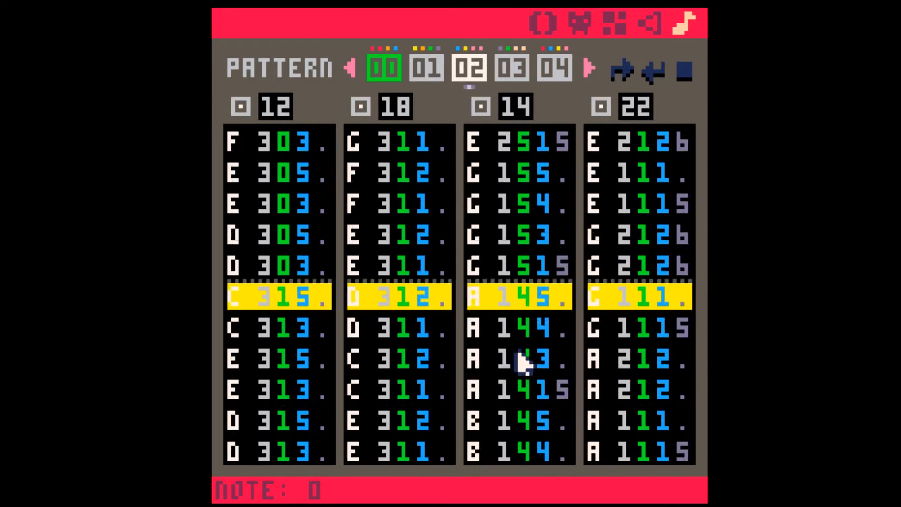
{"action": "left_click", "coordinate": [650, 22]}
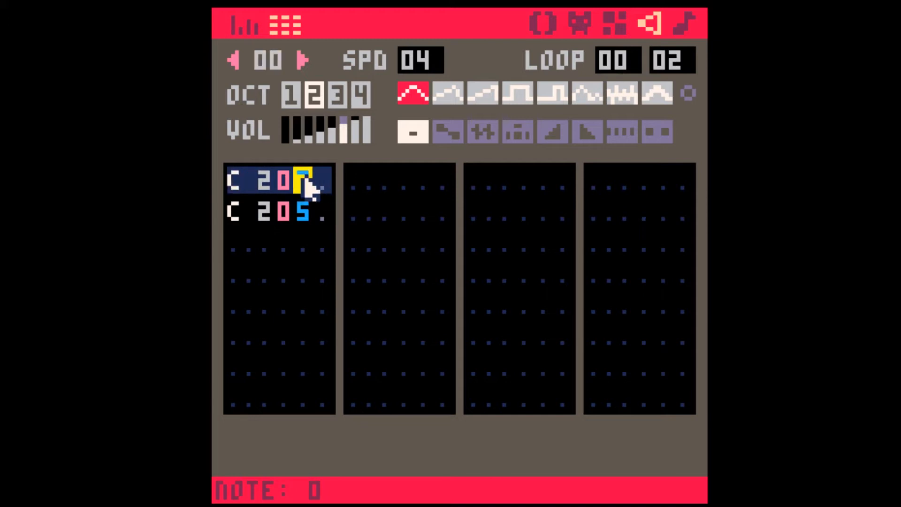
- Examine the volume and effect values of the two notes in SFX 00, and play the sound
{"action": "left_click", "coordinate": [323, 212]}
{"action": "left_click", "coordinate": [309, 182]}
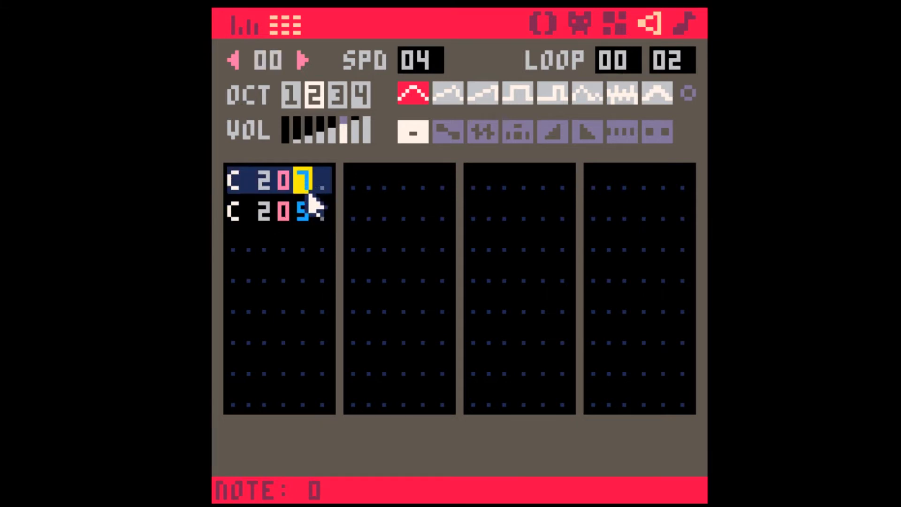
{"action": "left_click", "coordinate": [310, 213]}
{"action": "left_click", "coordinate": [310, 186]}
{"action": "left_click", "coordinate": [311, 212]}
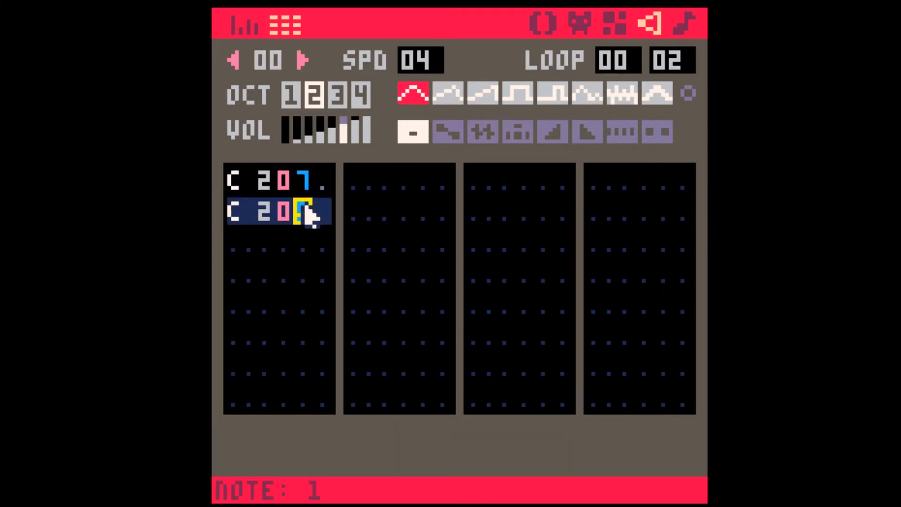
{"action": "left_click", "coordinate": [315, 237]}
{"action": "key", "text": "space"}
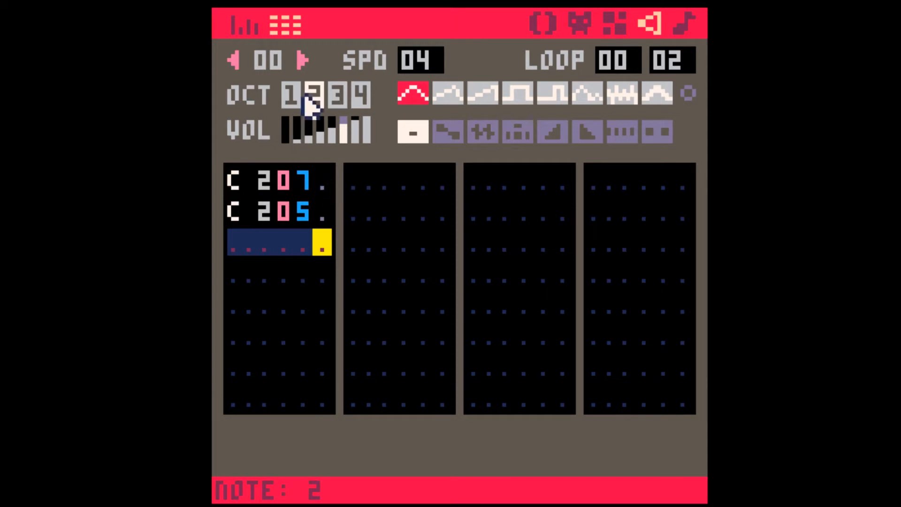
{"action": "left_click", "coordinate": [326, 216]}
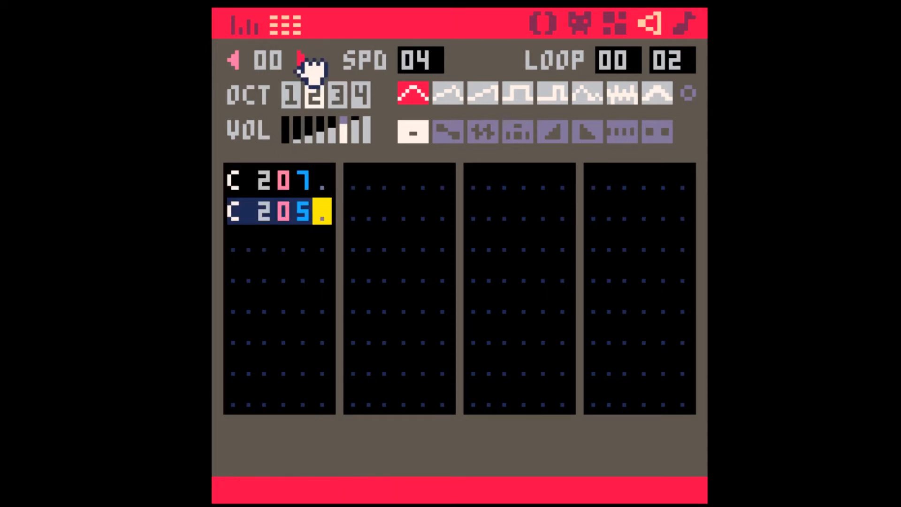
- Browse through SFX 01, 02 and 03 to compare their notes, speeds and loops, and return to SFX 00
{"action": "left_click", "coordinate": [302, 59]}
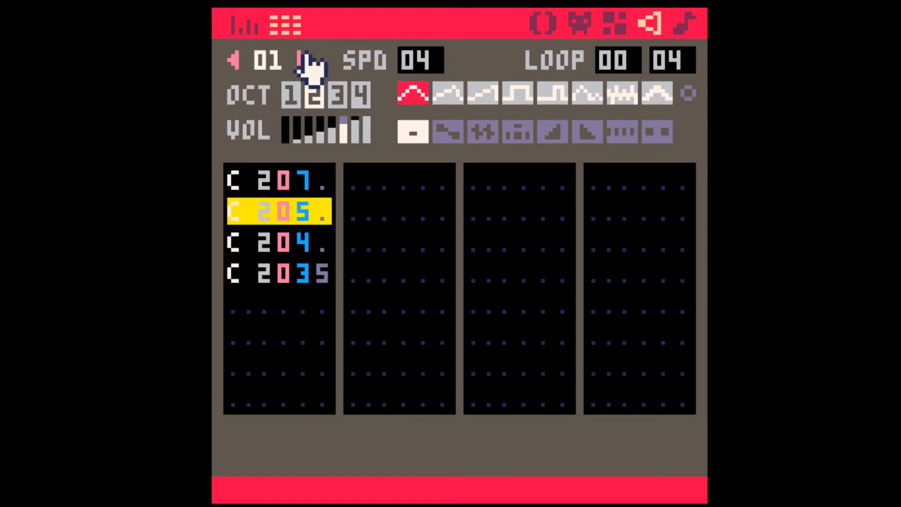
{"action": "left_click", "coordinate": [301, 60]}
{"action": "left_click", "coordinate": [301, 59]}
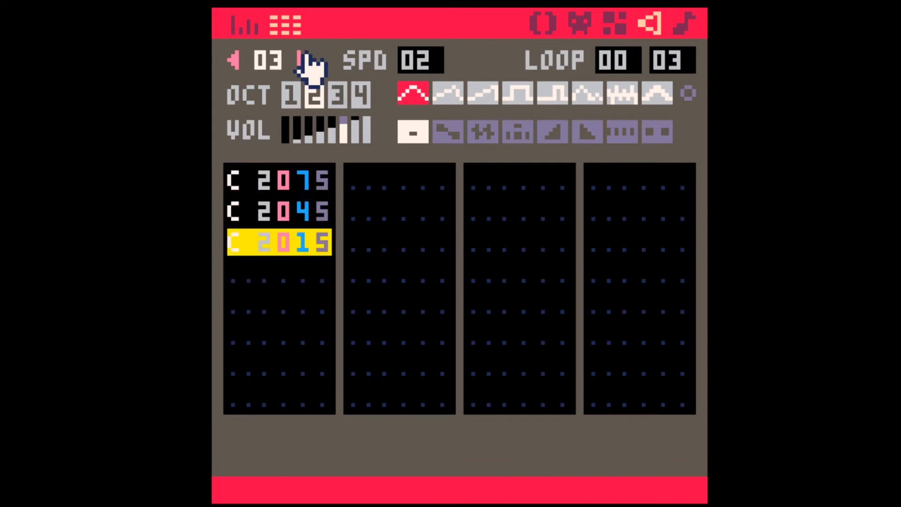
{"action": "left_click", "coordinate": [234, 59]}
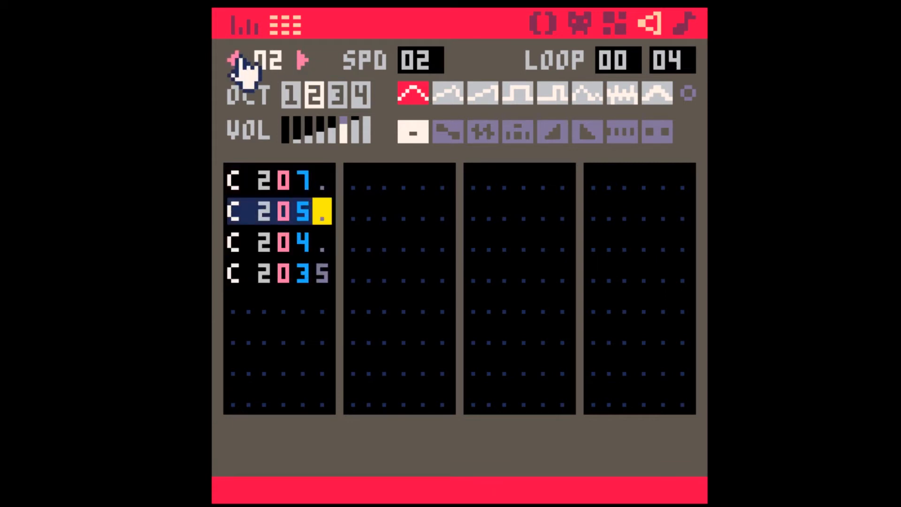
{"action": "left_click", "coordinate": [234, 60]}
{"action": "left_click", "coordinate": [235, 59]}
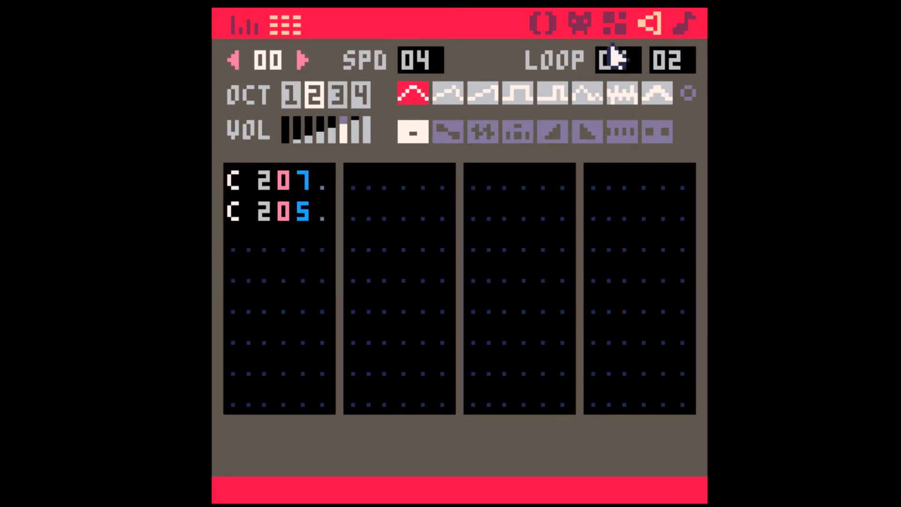
- Open SFX 13 from pattern 03 of the song and play it, followed by SFX 14, to hear the custom instruments
{"action": "left_click", "coordinate": [686, 23]}
{"action": "left_click", "coordinate": [283, 296]}
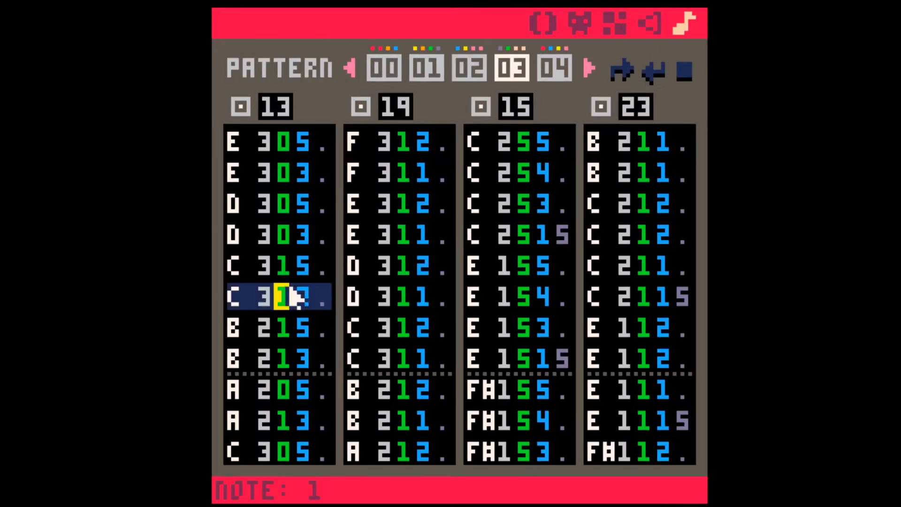
{"action": "left_click", "coordinate": [650, 23]}
{"action": "key", "text": "space"}
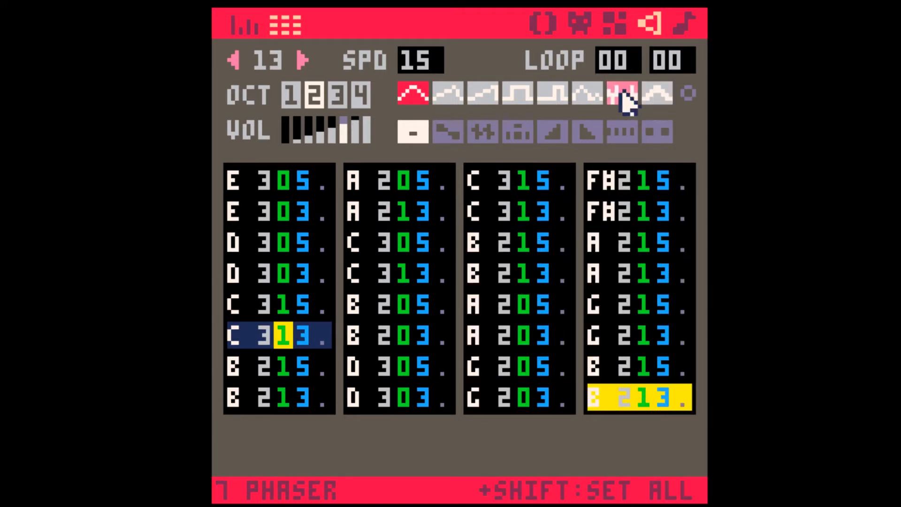
{"action": "left_click", "coordinate": [301, 62]}
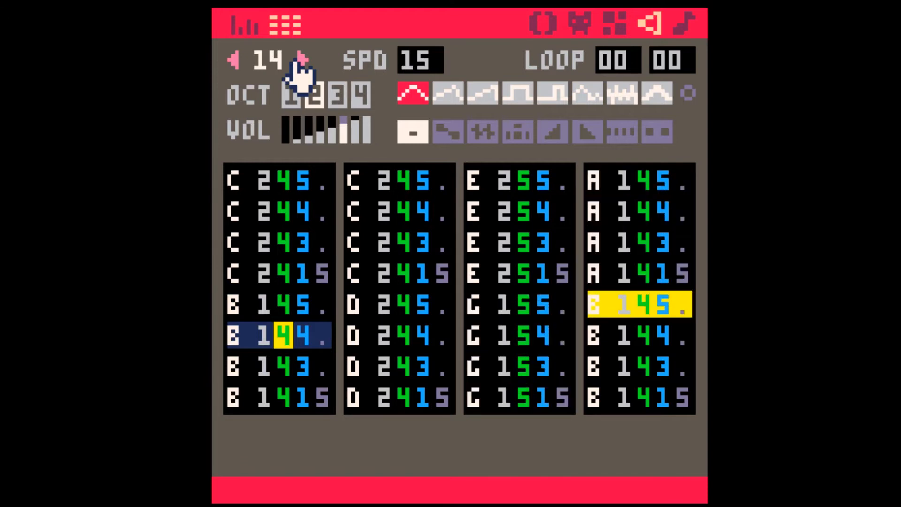
{"action": "key", "text": "space"}
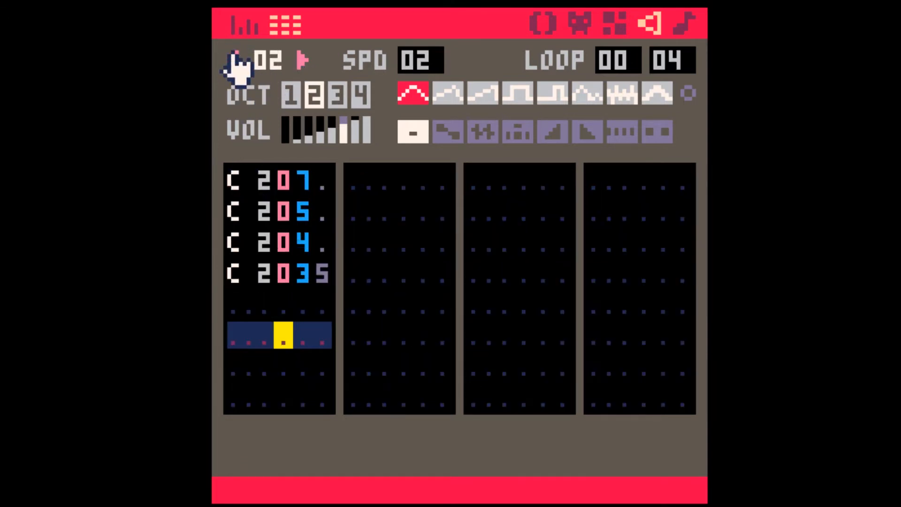
- Go back to the low-numbered instrument sounds and play SFX 04 and SFX 05
{"action": "double_click", "coordinate": [233, 60]}
{"action": "triple_click", "coordinate": [303, 60]}
{"action": "left_click", "coordinate": [303, 60]}
{"action": "key", "text": "space"}
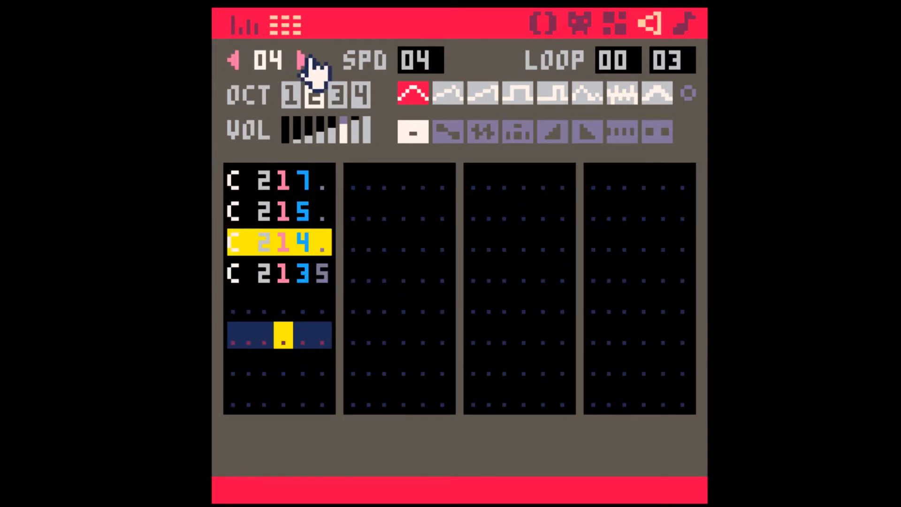
{"action": "key", "text": "space"}
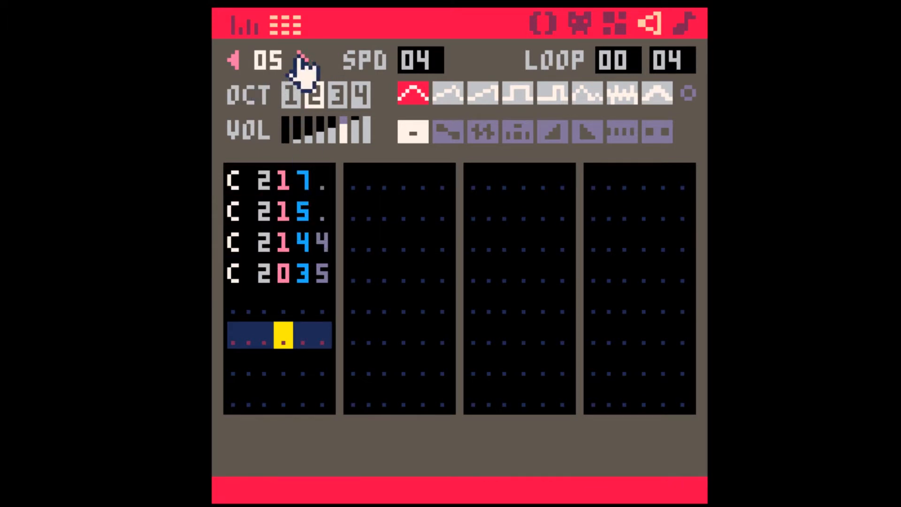
{"action": "key", "text": "space"}
{"action": "key", "text": "space"}
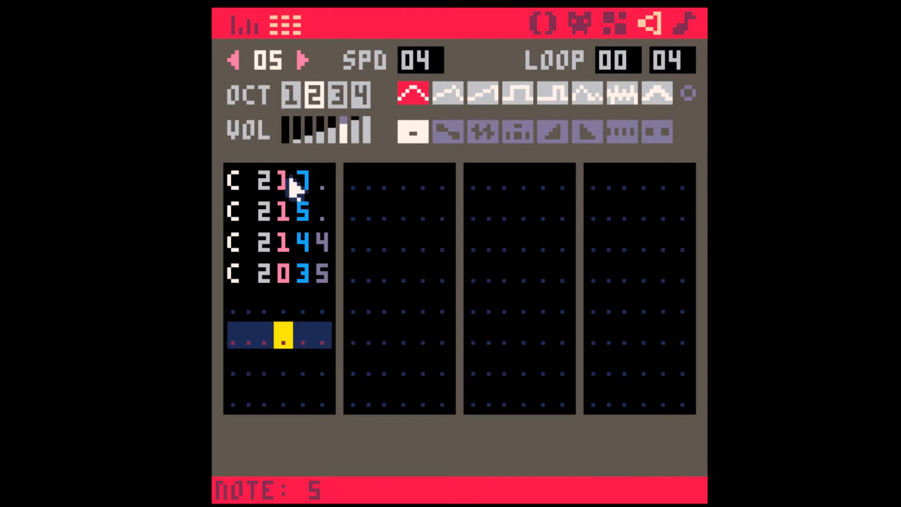
- Compare the waveform values of the four notes in SFX 05 while listening to the sound again
{"action": "left_click_drag", "start_coordinate": [293, 185], "coordinate": [293, 249]}
{"action": "left_click", "coordinate": [290, 271]}
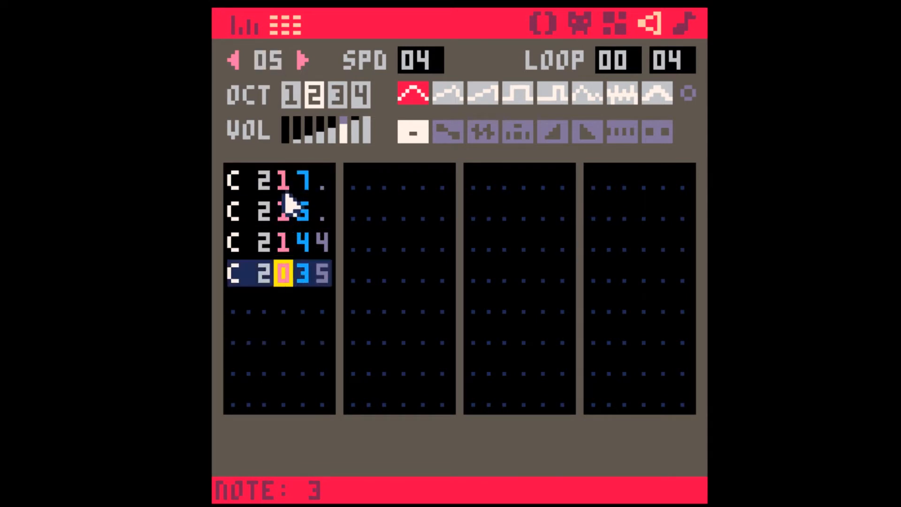
{"action": "left_click_drag", "start_coordinate": [286, 194], "coordinate": [291, 262]}
{"action": "left_click", "coordinate": [292, 271]}
{"action": "key", "text": "space"}
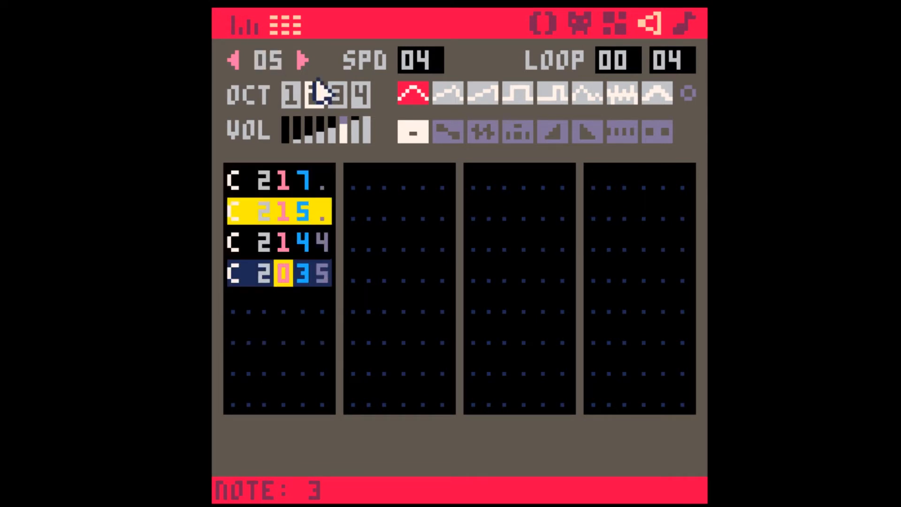
{"action": "key", "text": "space"}
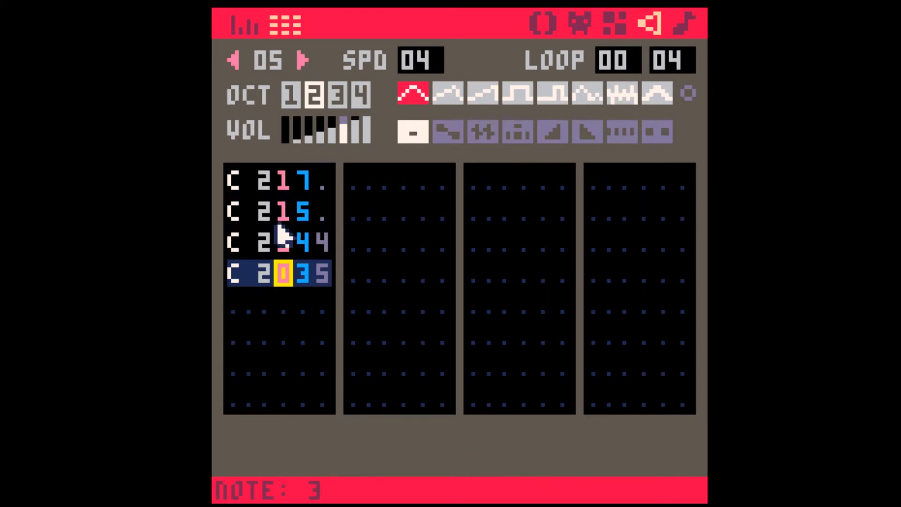
- Give the second note of SFX 05 waveform 0 and effect 5, and set the loop end to 05
{"action": "left_click", "coordinate": [281, 238]}
{"action": "left_click", "coordinate": [283, 208]}
{"action": "type", "text": "0"}
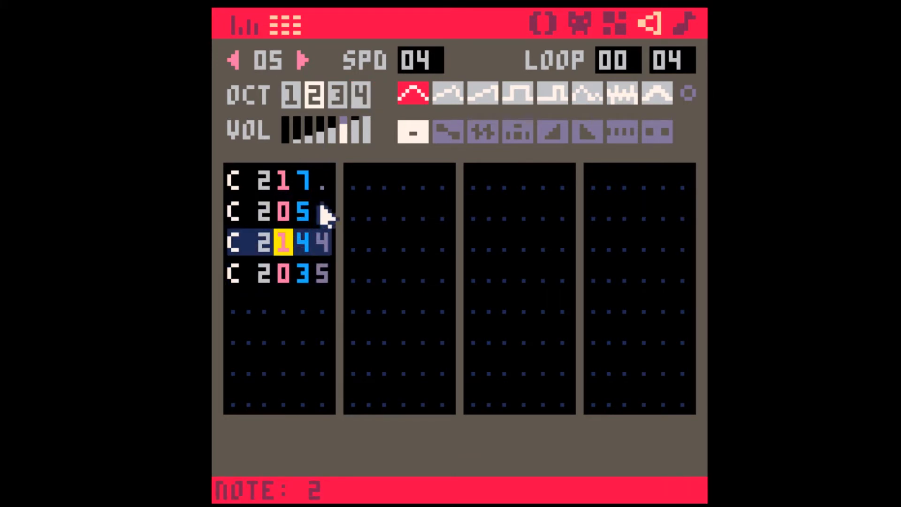
{"action": "left_click", "coordinate": [320, 207]}
{"action": "type", "text": "4"}
{"action": "key", "text": "space"}
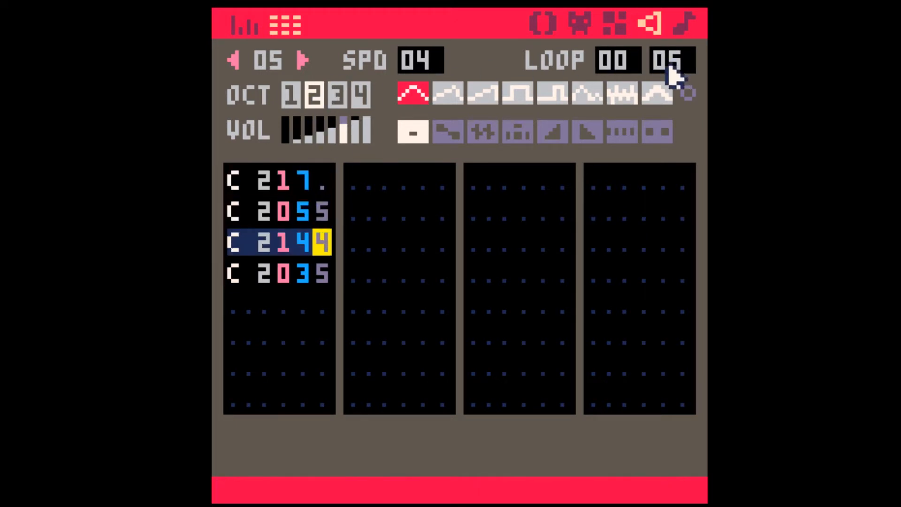
- Set the loop start of SFX 05 to 01 and its speed to 01
{"action": "left_click", "coordinate": [615, 73]}
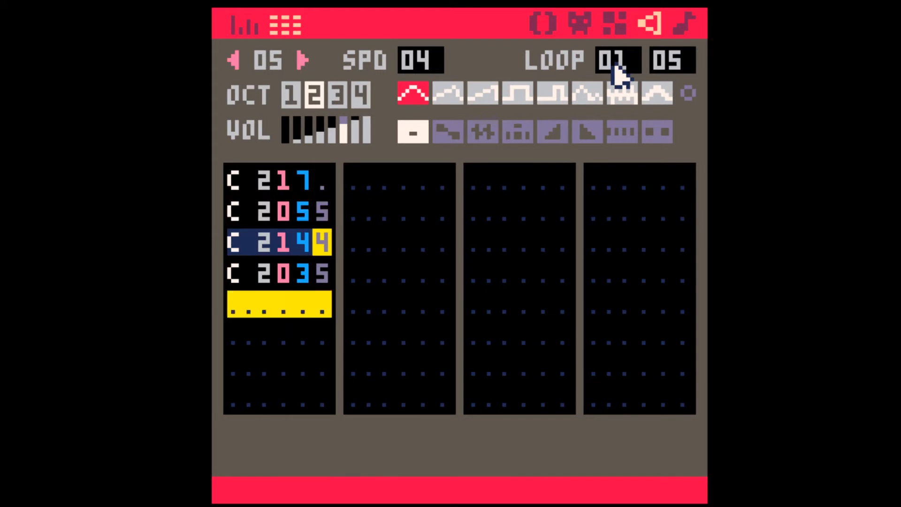
{"action": "left_click", "coordinate": [421, 66]}
{"action": "left_click", "coordinate": [421, 67]}
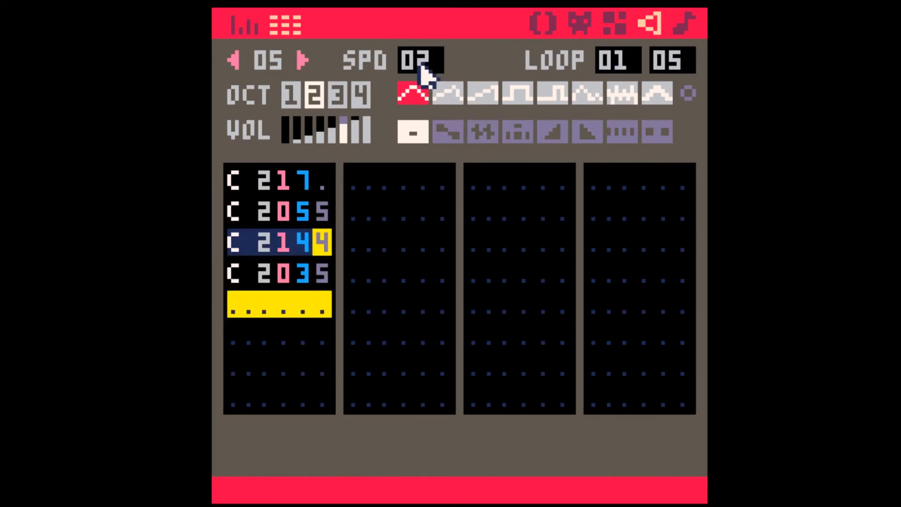
{"action": "left_click", "coordinate": [421, 67]}
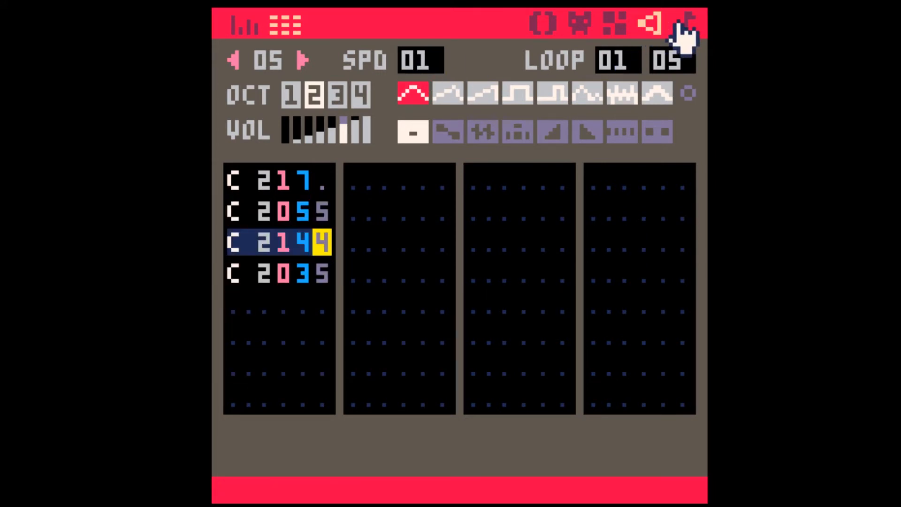
- Play pattern 03 in the music editor and check SFX 15 during playback
{"action": "left_click", "coordinate": [684, 25]}
{"action": "left_click", "coordinate": [652, 24]}
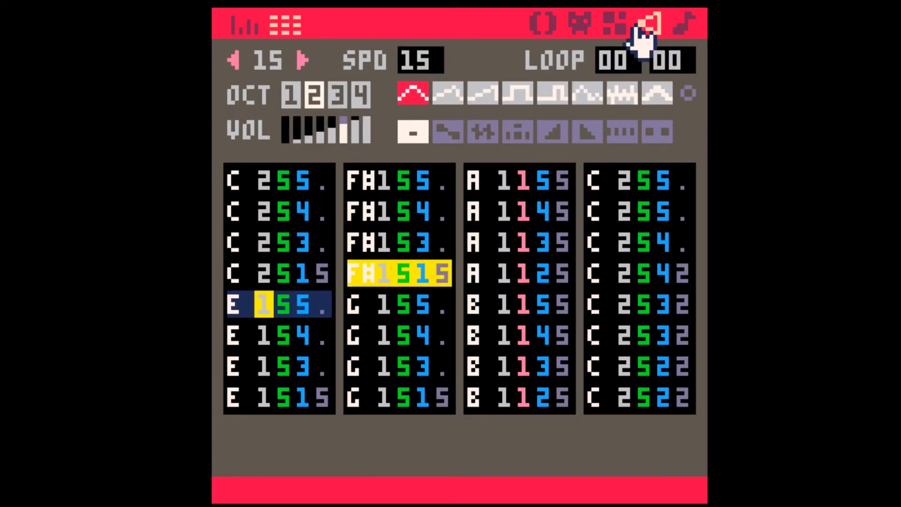
{"action": "left_click", "coordinate": [684, 23]}
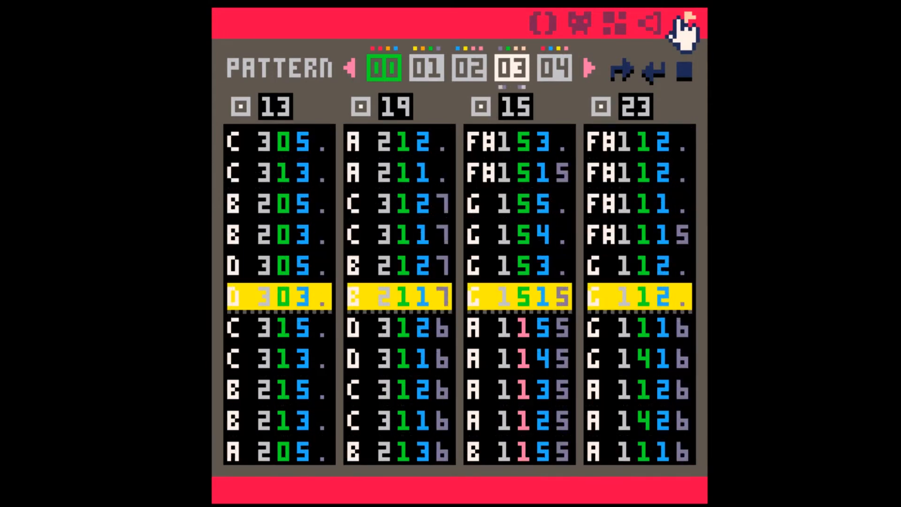
{"action": "key", "text": "space"}
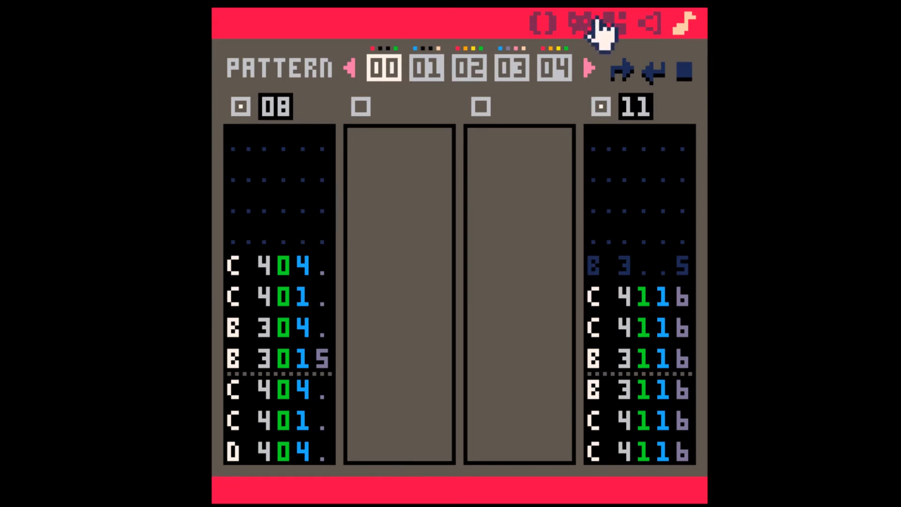
- Open SFX 00 of the other song, examine its first two notes, and play the sound
{"action": "left_click", "coordinate": [650, 24]}
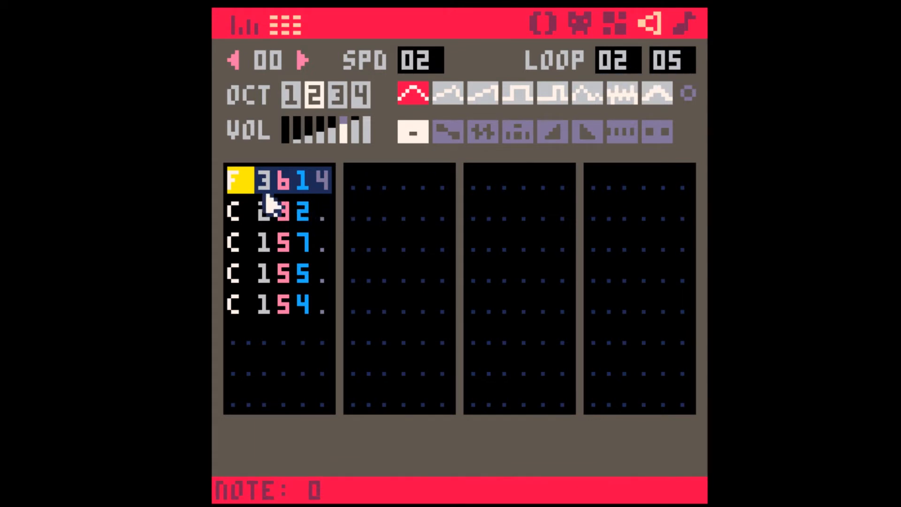
{"action": "left_click_drag", "start_coordinate": [254, 188], "coordinate": [328, 209]}
{"action": "left_click", "coordinate": [324, 214]}
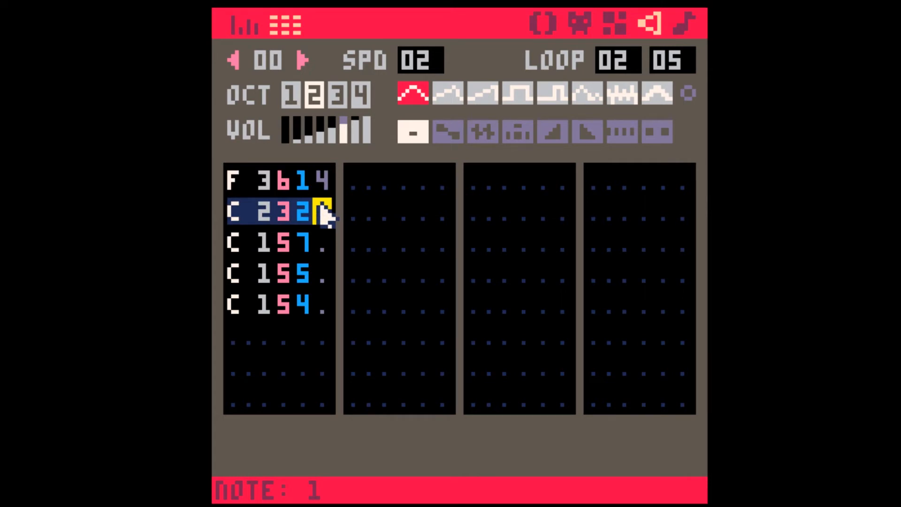
{"action": "left_click_drag", "start_coordinate": [277, 202], "coordinate": [238, 182]}
{"action": "key", "text": "space"}
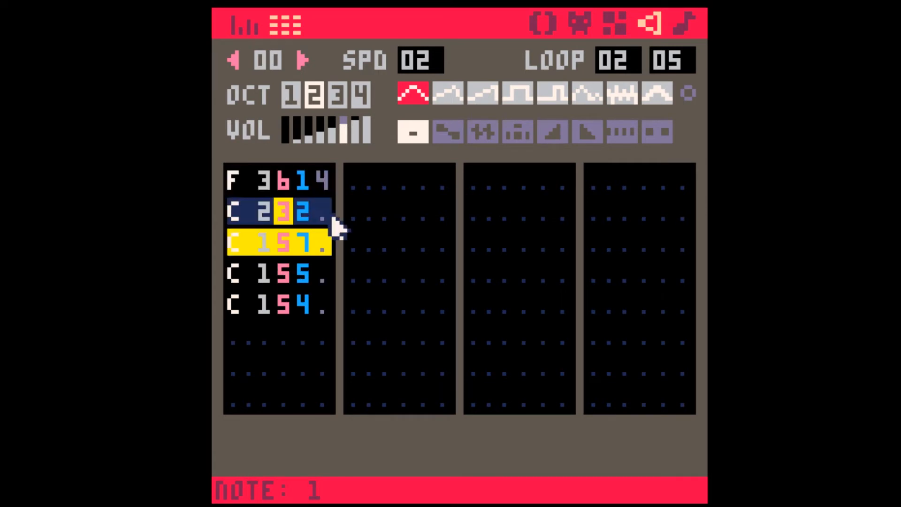
{"action": "key", "text": "space"}
- Preview SFX 01, and return to SFX 00 to inspect the waveforms and effects of its first two notes
{"action": "left_click", "coordinate": [305, 59]}
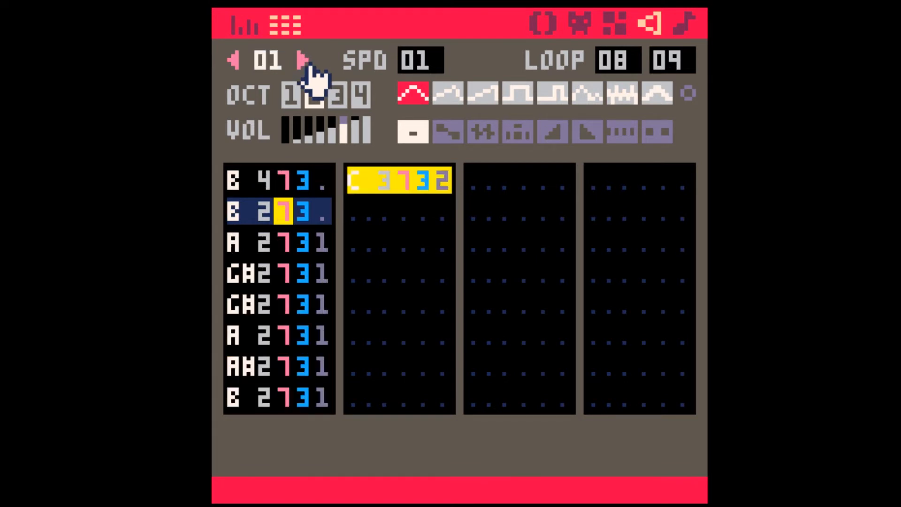
{"action": "left_click", "coordinate": [235, 60]}
{"action": "left_click", "coordinate": [262, 187]}
{"action": "left_click", "coordinate": [324, 210]}
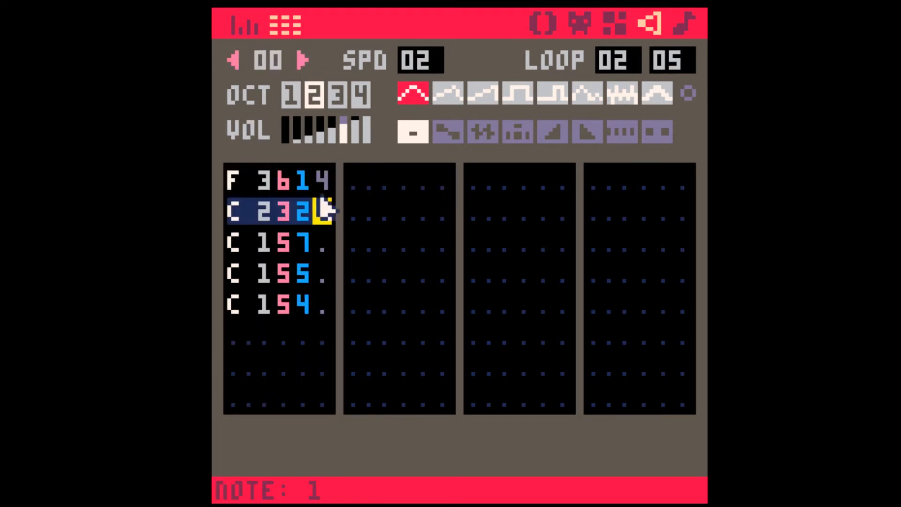
{"action": "left_click", "coordinate": [284, 179]}
{"action": "left_click", "coordinate": [289, 207]}
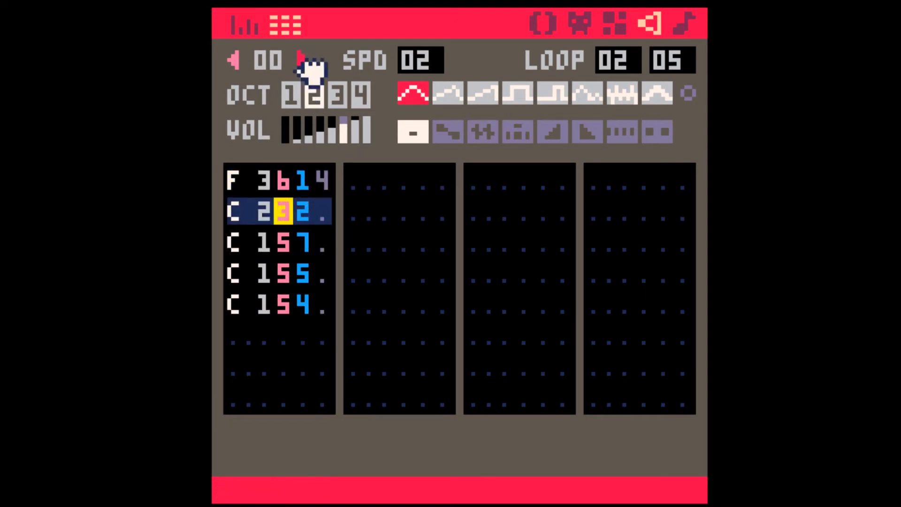
- Open SFX 01 and examine its first eight notes and the looped ninth note
{"action": "left_click", "coordinate": [303, 60]}
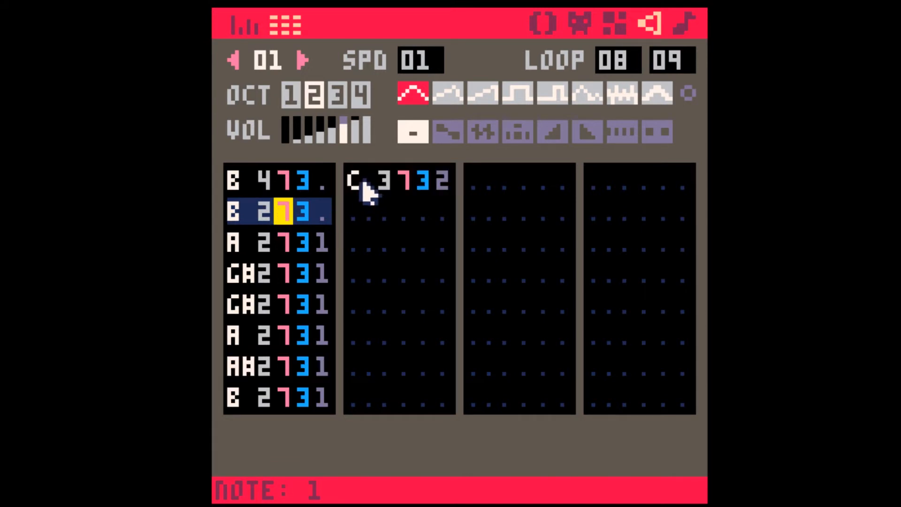
{"action": "left_click_drag", "start_coordinate": [235, 181], "coordinate": [328, 399]}
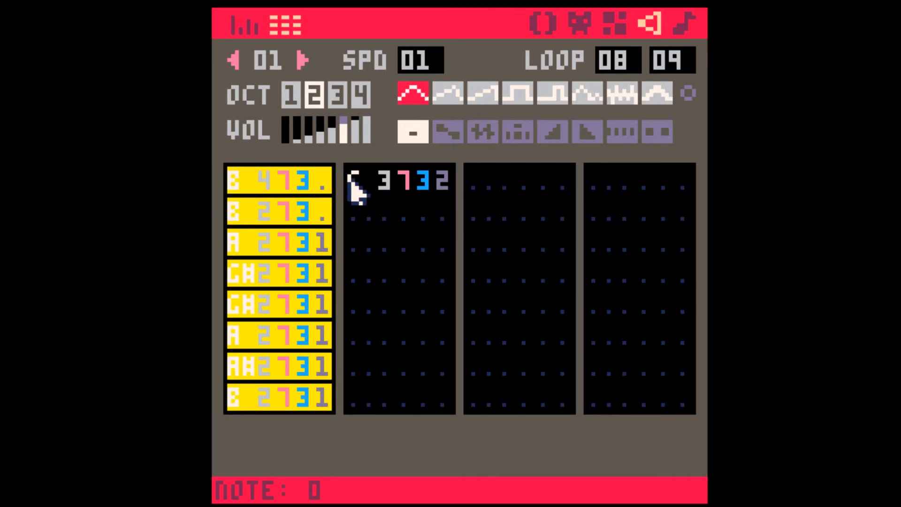
{"action": "left_click", "coordinate": [374, 184]}
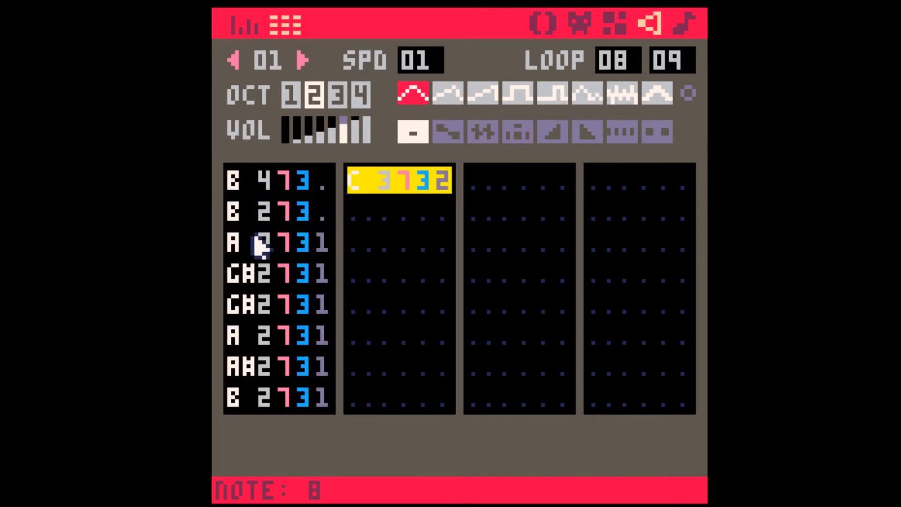
- Compare the pitch graph of SFX 01 with its note listing to examine the pitch dip and loop point
{"action": "key", "text": "Tab"}
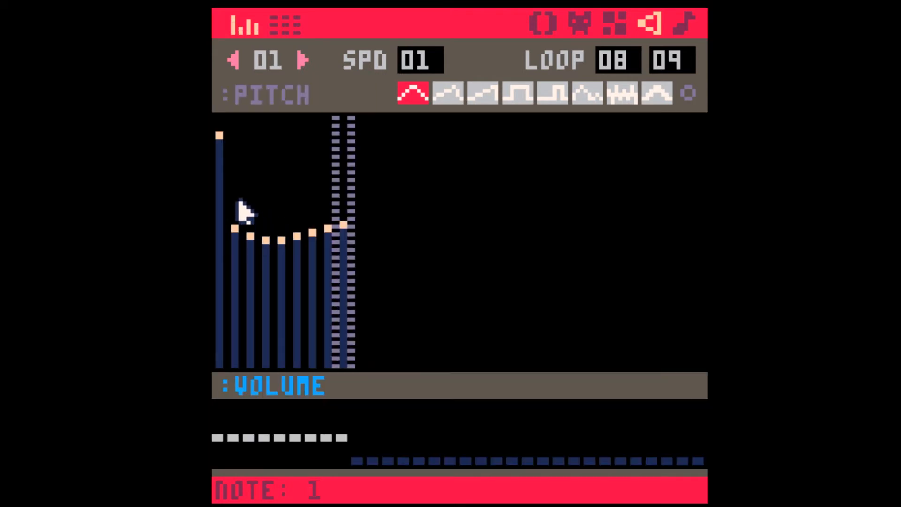
{"action": "key", "text": "Tab"}
{"action": "key", "text": "Tab"}
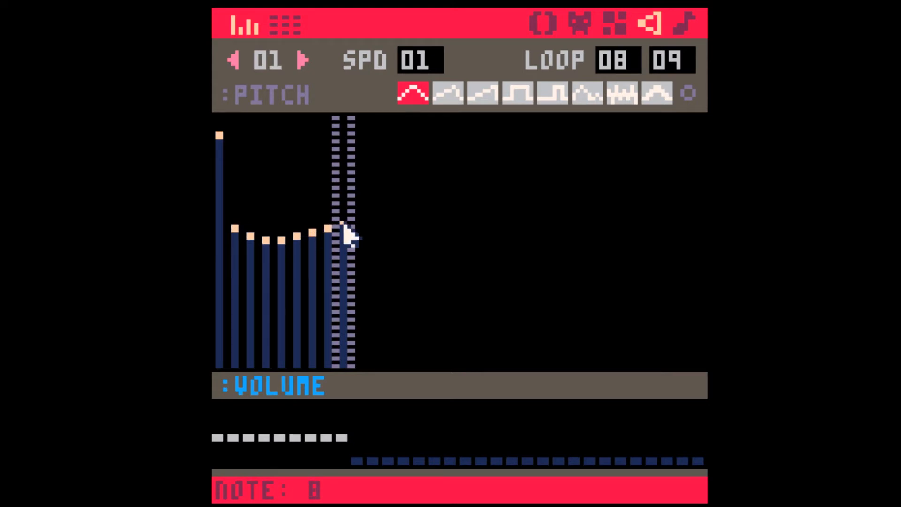
{"action": "key", "text": "Tab"}
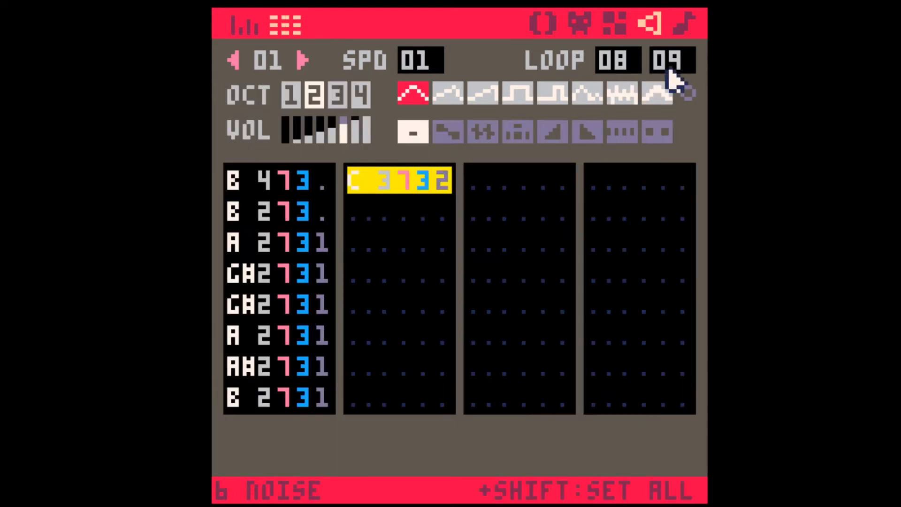
- Open SFX 02 and examine its seventh and eighth notes
{"action": "left_click", "coordinate": [303, 61]}
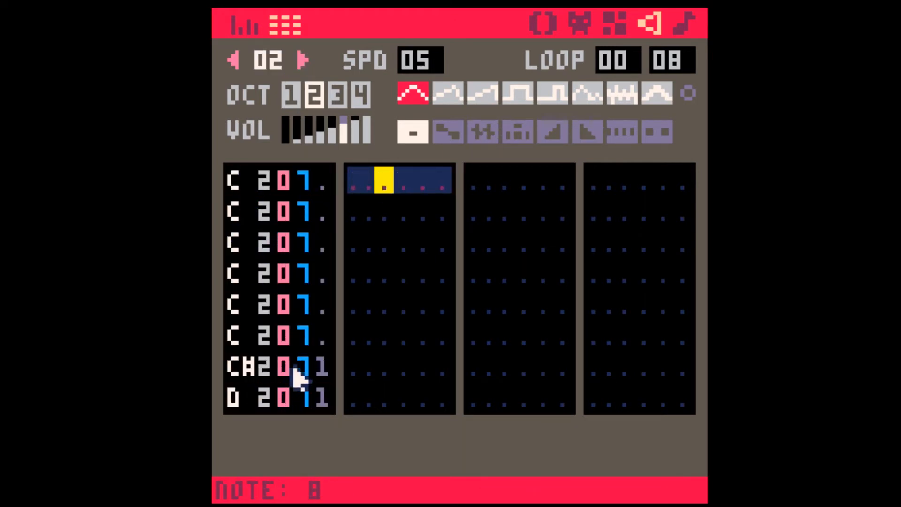
{"action": "left_click_drag", "start_coordinate": [239, 366], "coordinate": [322, 400]}
{"action": "left_click", "coordinate": [323, 400]}
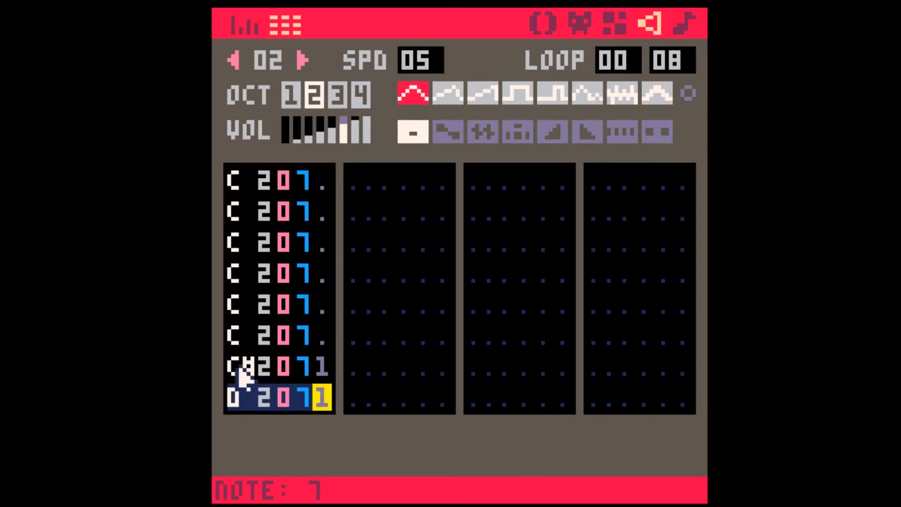
{"action": "left_click_drag", "start_coordinate": [239, 368], "coordinate": [322, 398]}
{"action": "left_click", "coordinate": [303, 395]}
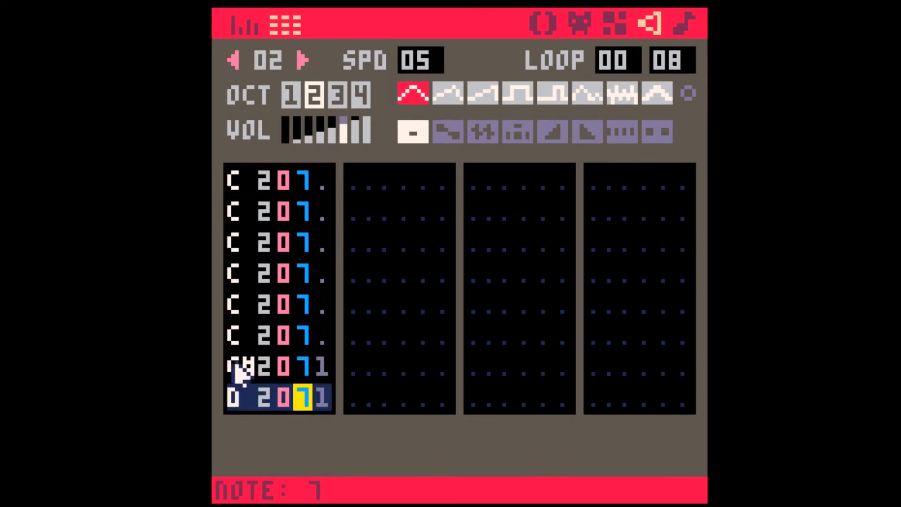
- Play pattern 03 in the music editor, stop it, and select the instrument value of the sixth note in SFX 20
{"action": "left_click", "coordinate": [689, 21]}
{"action": "key", "text": "space"}
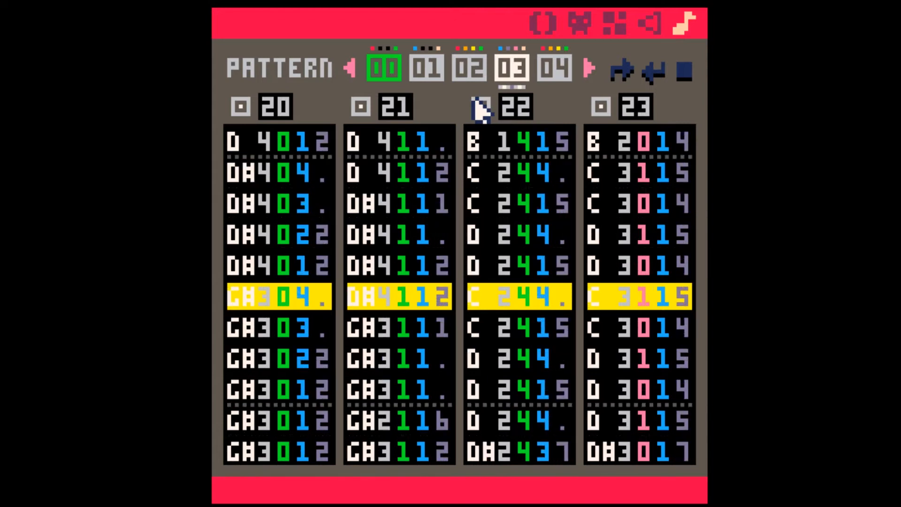
{"action": "key", "text": "space"}
{"action": "left_click", "coordinate": [279, 225]}
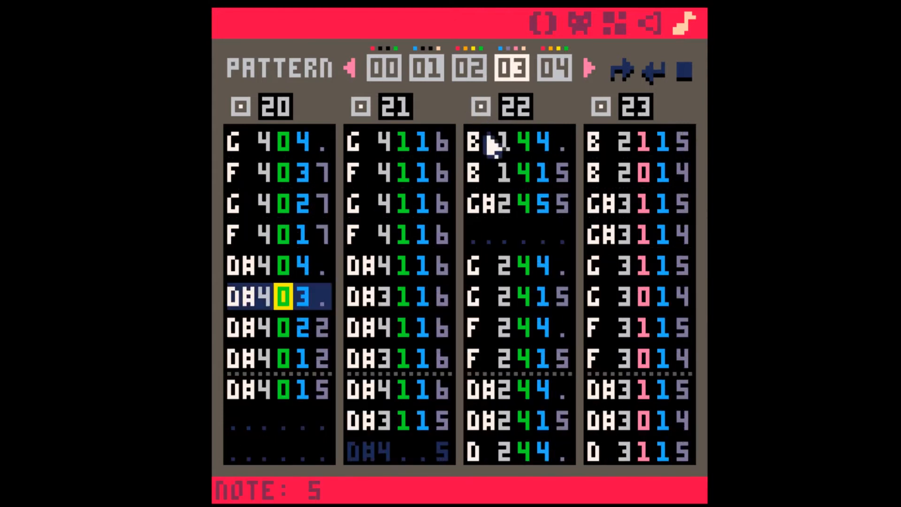
- Open SFX 20 in the sound editor, skip ahead through the sounds to SFX 56, and play it
{"action": "left_click", "coordinate": [653, 28]}
{"action": "key", "text": "space"}
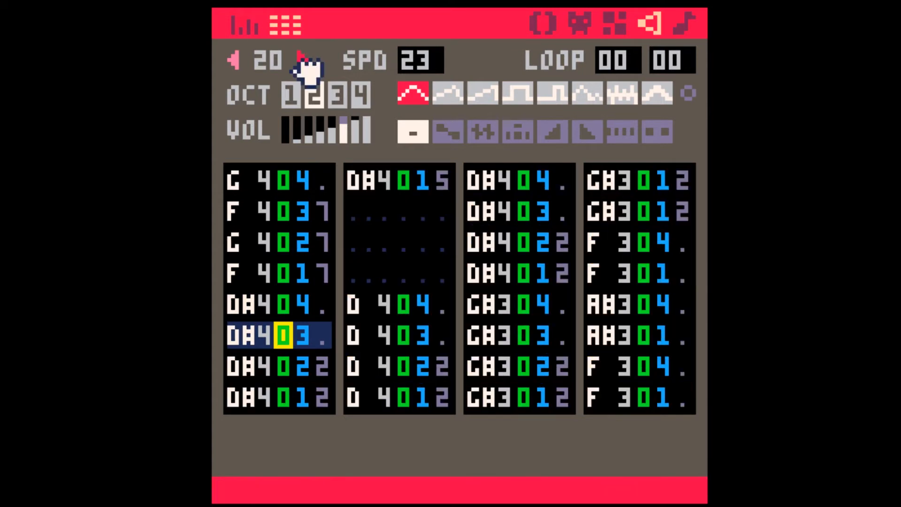
{"action": "left_click", "coordinate": [303, 61], "text": "shift"}
{"action": "left_click", "coordinate": [303, 61], "text": "shift"}
{"action": "left_click", "coordinate": [303, 61], "text": "shift"}
{"action": "left_click", "coordinate": [302, 61], "text": "shift"}
{"action": "left_click", "coordinate": [303, 61], "text": "shift"}
{"action": "left_click", "coordinate": [302, 61], "text": "shift"}
{"action": "left_click", "coordinate": [303, 61], "text": "shift"}
{"action": "left_click", "coordinate": [303, 61], "text": "shift"}
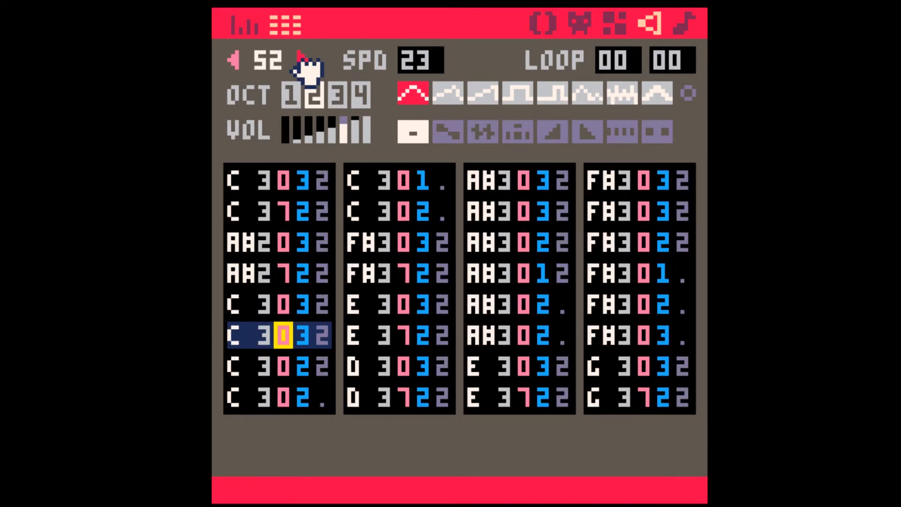
{"action": "left_click", "coordinate": [303, 61], "text": "shift"}
{"action": "left_click", "coordinate": [303, 61], "text": "shift"}
{"action": "left_click", "coordinate": [234, 60], "text": "shift"}
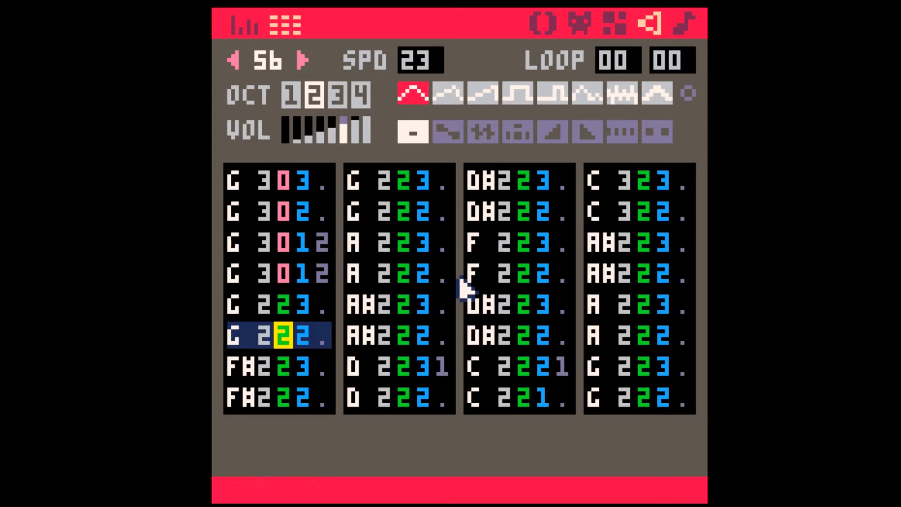
{"action": "key", "text": "space"}
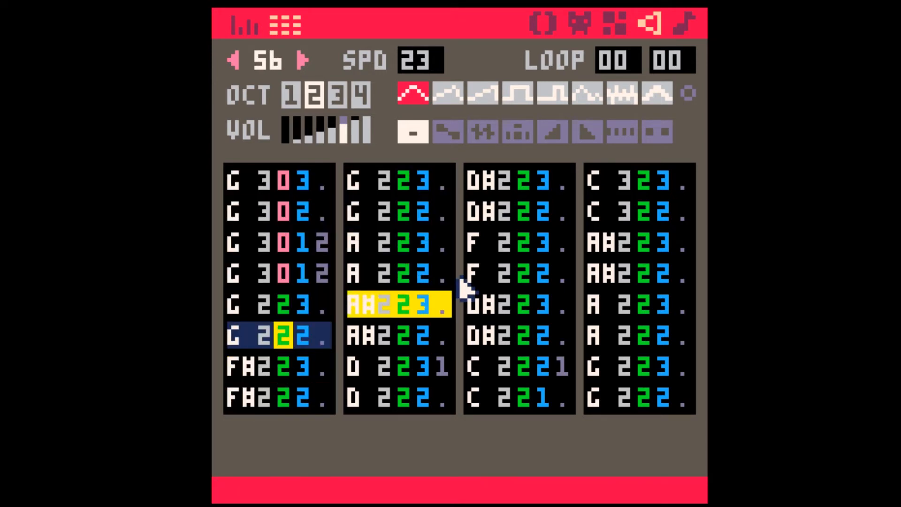
- Go to pattern 12 in the music editor and play it
{"action": "left_click", "coordinate": [686, 23]}
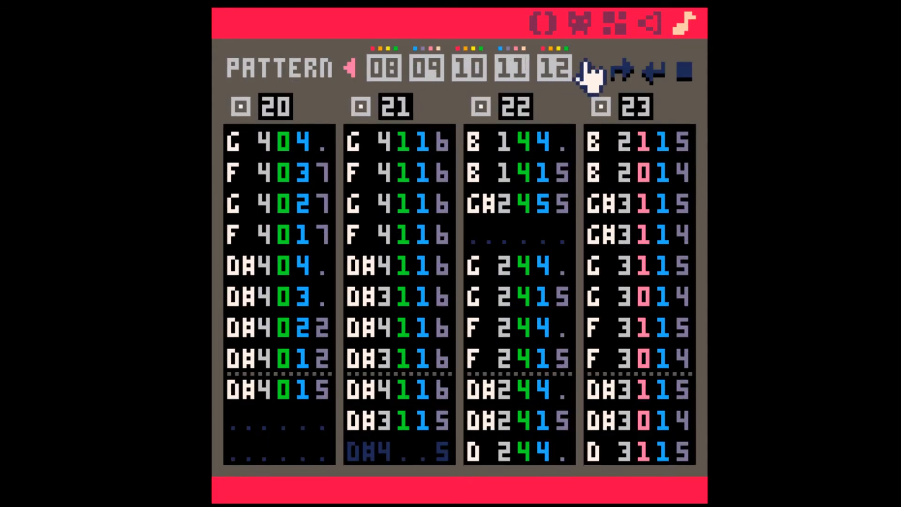
{"action": "left_click", "coordinate": [369, 70]}
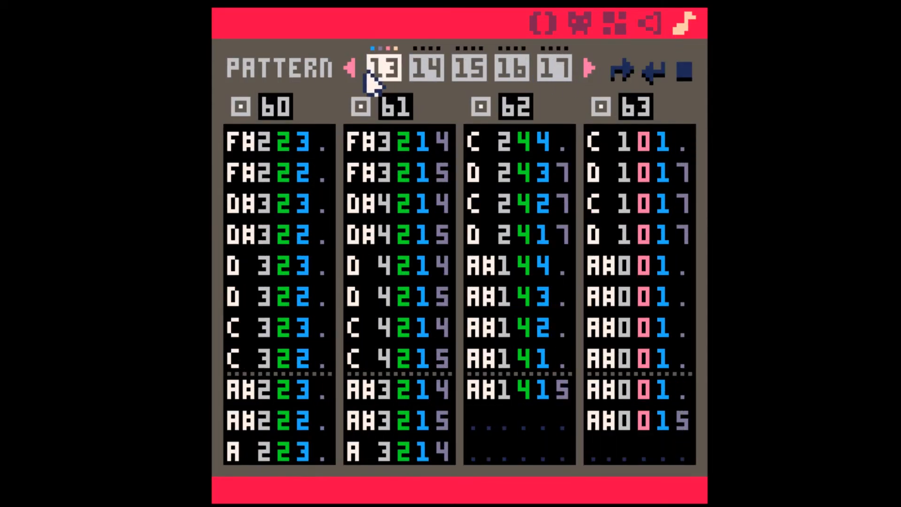
{"action": "left_click", "coordinate": [371, 75]}
{"action": "key", "text": "space"}
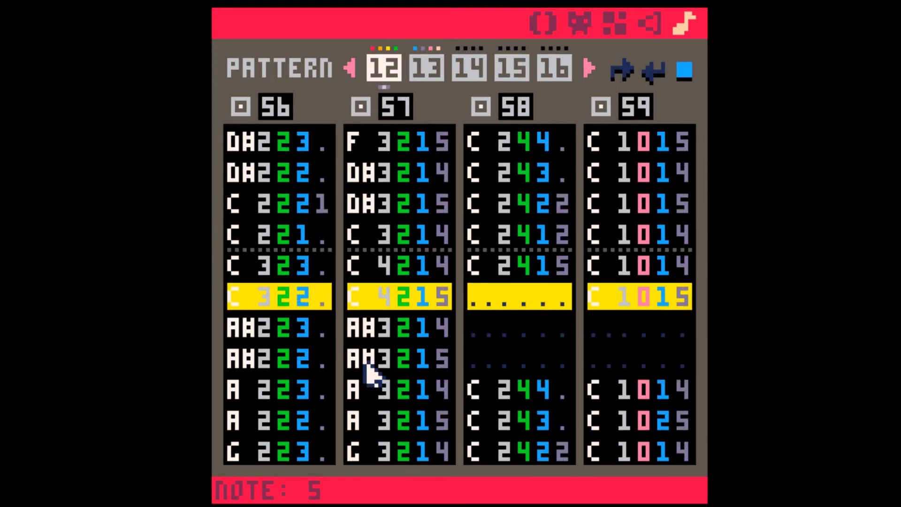
{"action": "key", "text": "space"}
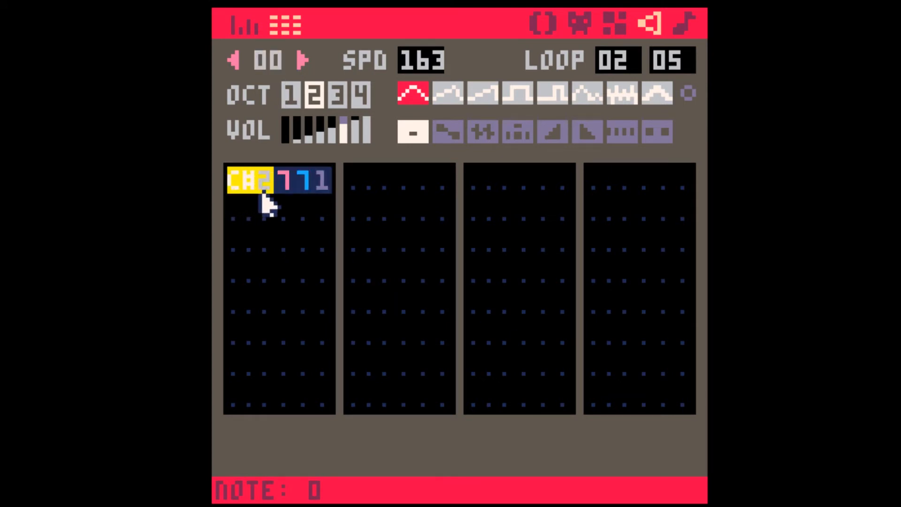
- Examine the single note of SFX 00 in the other song, and play pattern 06 in the music editor
{"action": "left_click", "coordinate": [247, 201]}
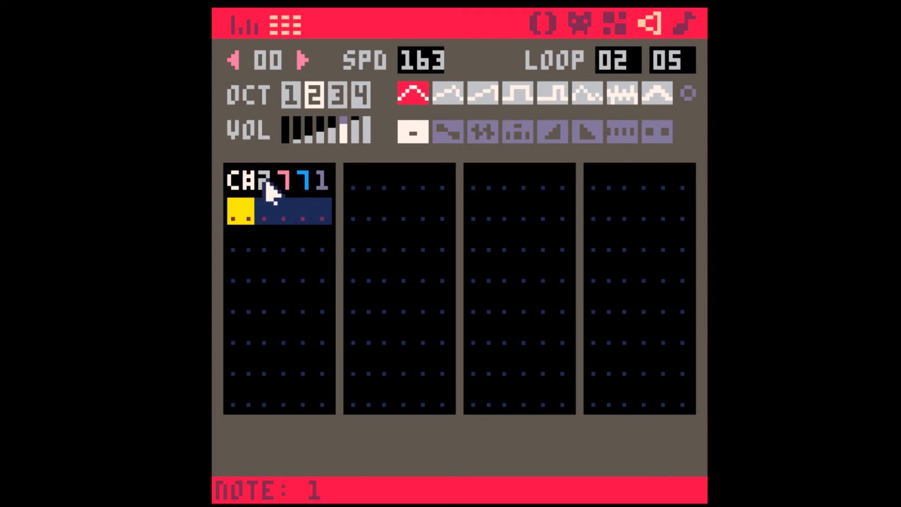
{"action": "left_click", "coordinate": [684, 24]}
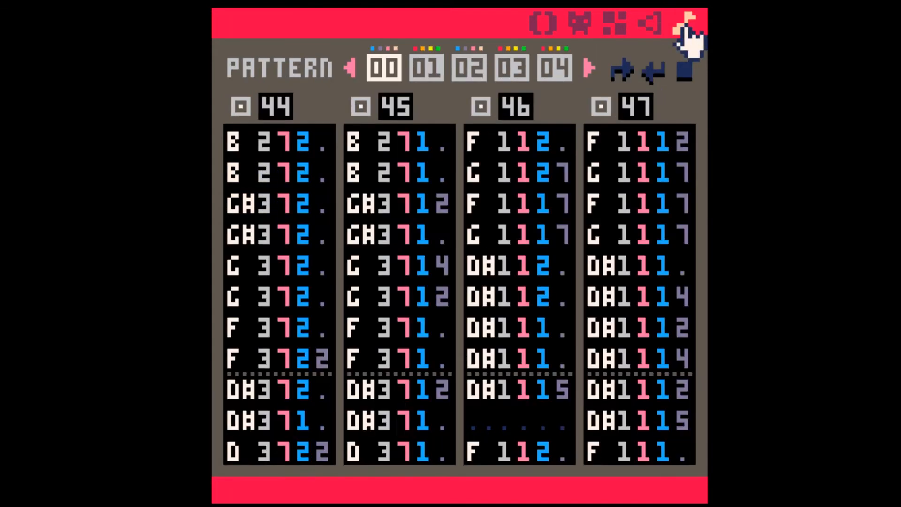
{"action": "left_click", "coordinate": [556, 68]}
{"action": "left_click", "coordinate": [516, 68]}
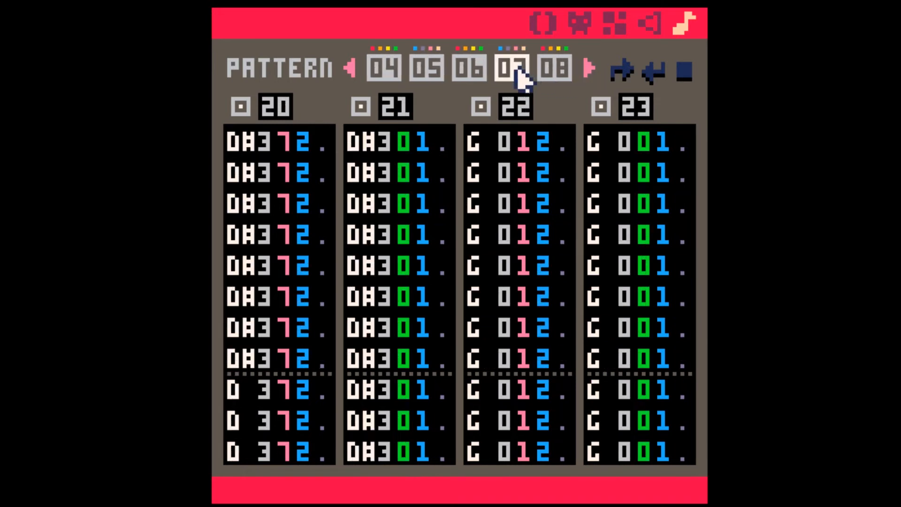
{"action": "left_click", "coordinate": [481, 71]}
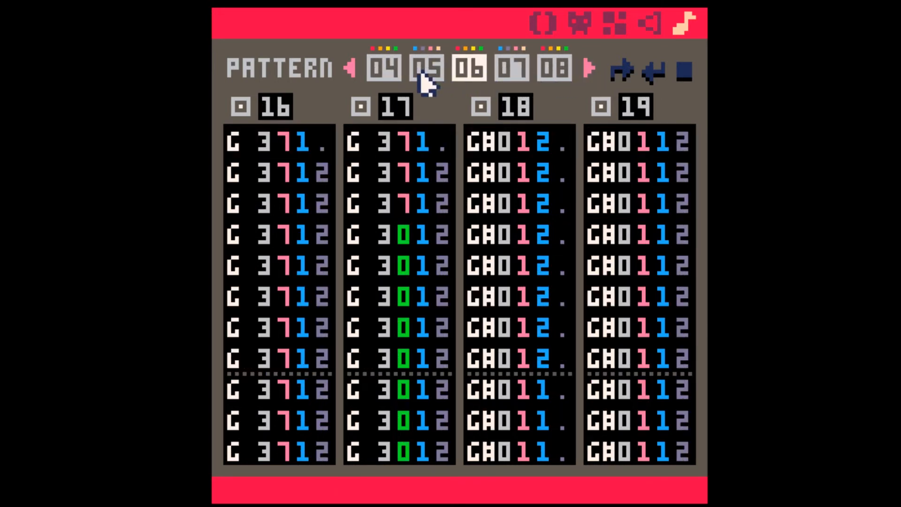
{"action": "key", "text": "space"}
{"action": "key", "text": "space"}
{"action": "key", "text": "space"}
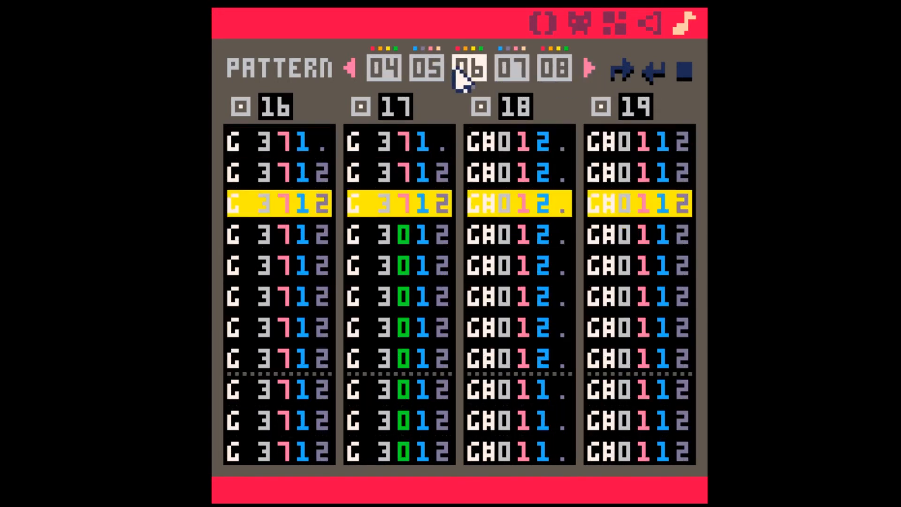
{"action": "key", "text": "space"}
- Open SFX 17, play it, and select the custom instrument values from the fourth note to the last
{"action": "left_click", "coordinate": [658, 24]}
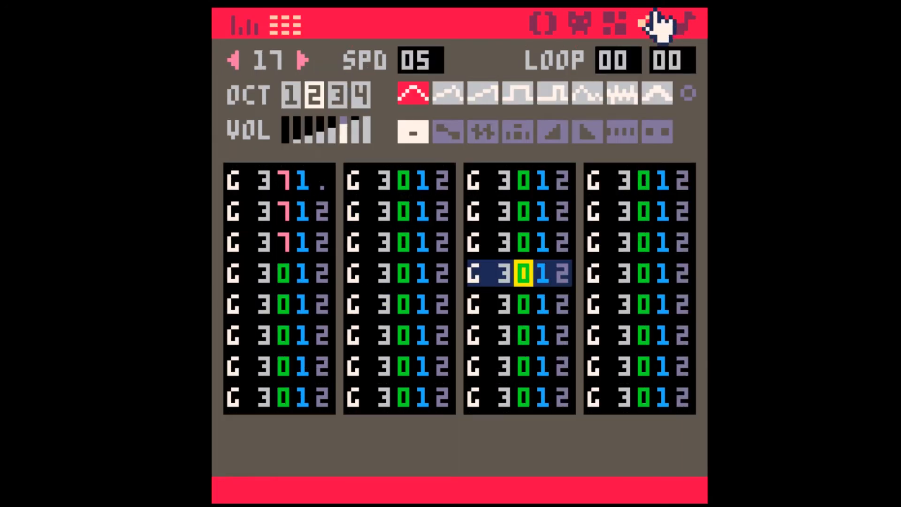
{"action": "key", "text": "space"}
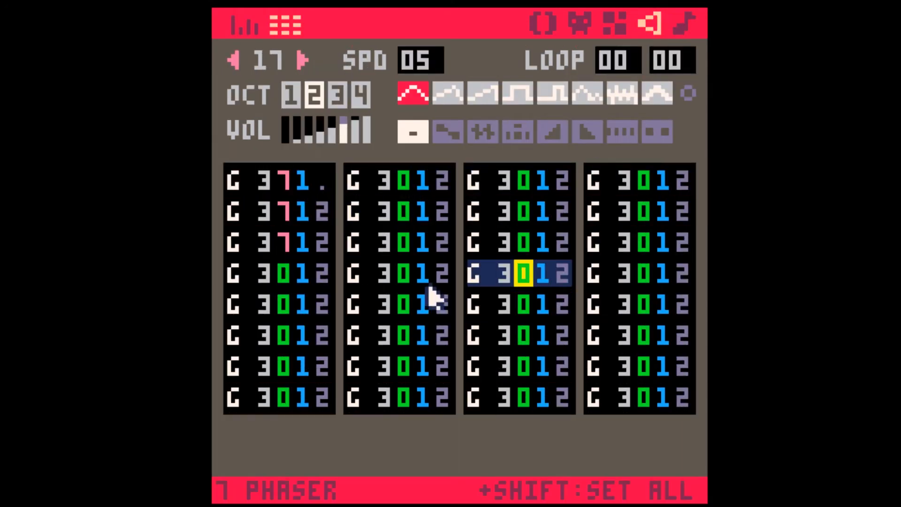
{"action": "left_click", "coordinate": [233, 281]}
{"action": "left_click", "coordinate": [687, 406], "text": "shift"}
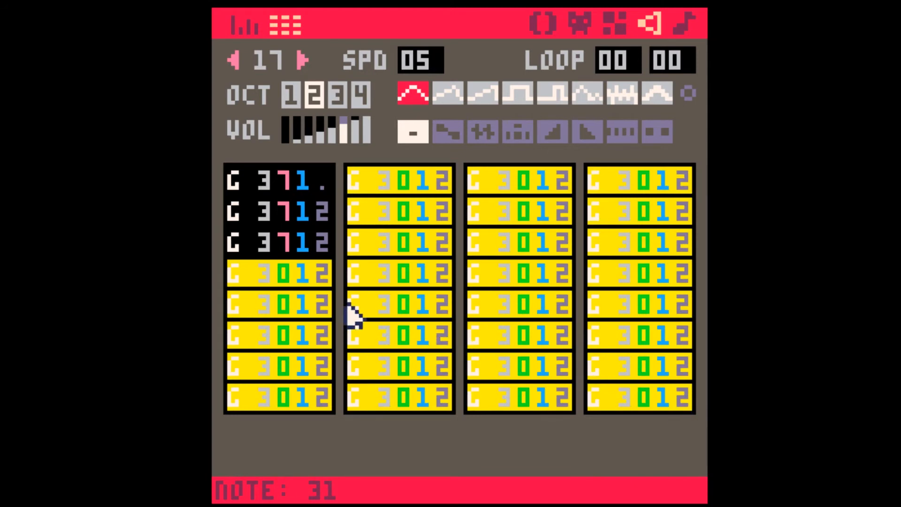
{"action": "left_click", "coordinate": [282, 274]}
{"action": "left_click", "coordinate": [649, 400], "text": "shift"}
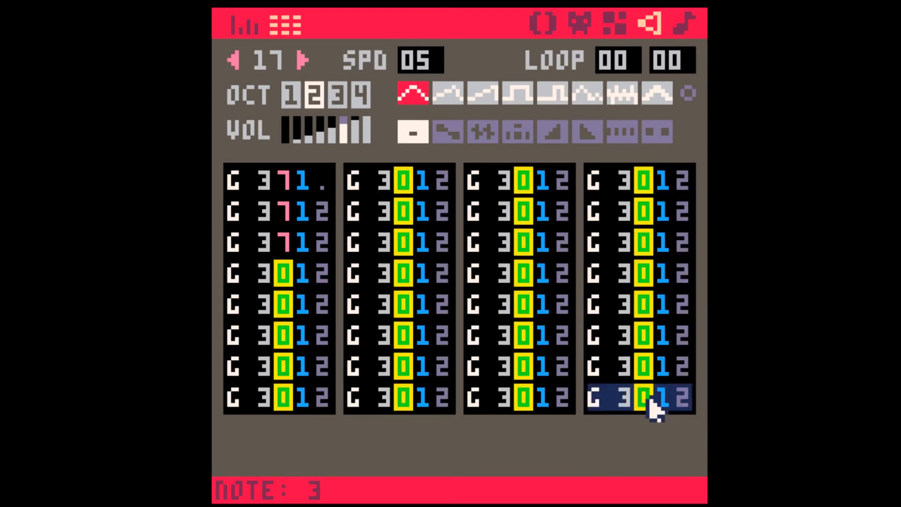
{"action": "left_click", "coordinate": [686, 406]}
{"action": "key", "text": "space"}
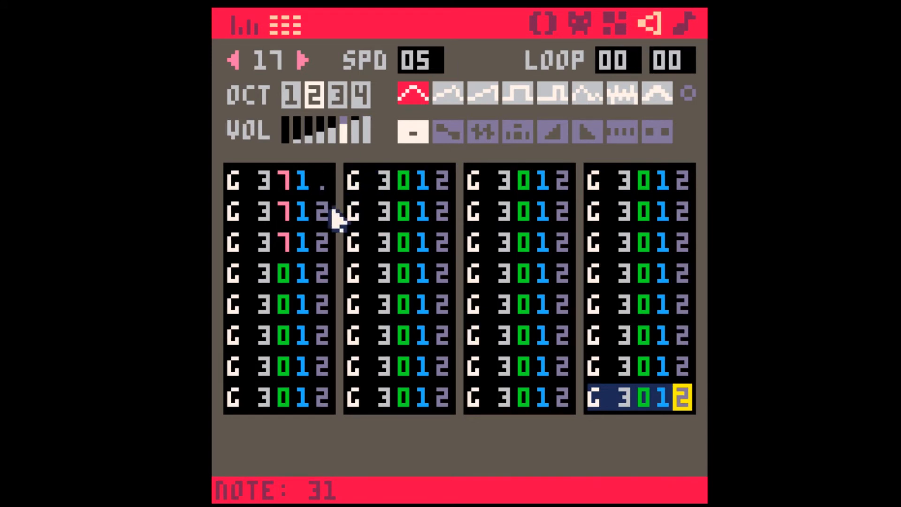
- Return to the music editor and play pattern 06 again
{"action": "left_click", "coordinate": [686, 21]}
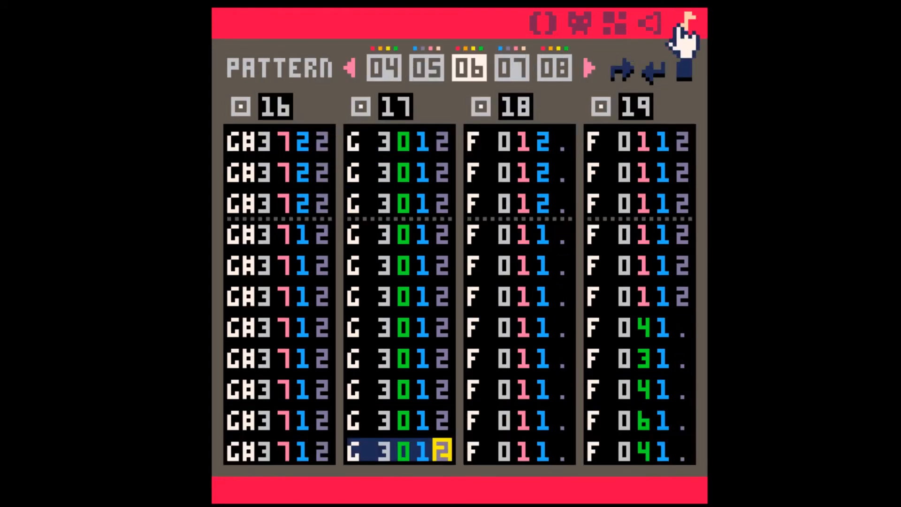
{"action": "left_click", "coordinate": [440, 72]}
{"action": "left_click", "coordinate": [459, 67]}
{"action": "key", "text": "space"}
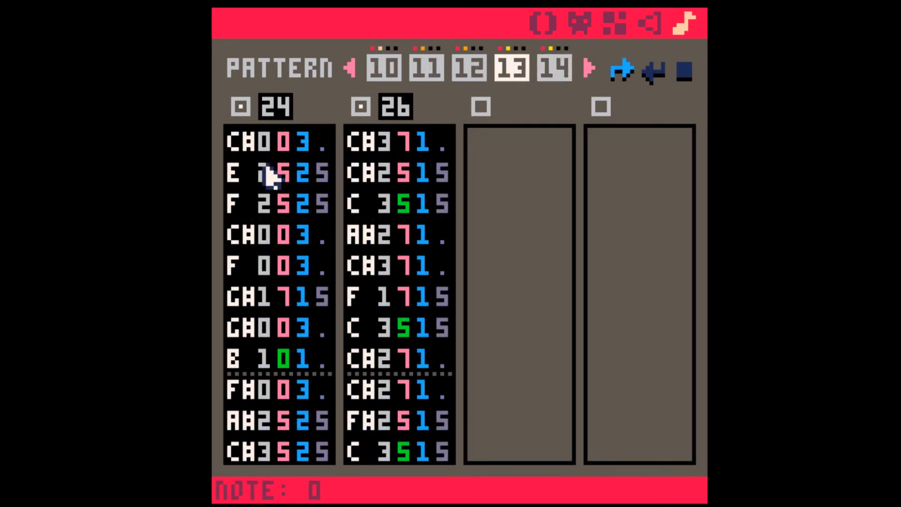
- Browse the instrument sounds of the next song from SFX 00 to SFX 06 during playback, and return to SFX 00
{"action": "left_click", "coordinate": [652, 23]}
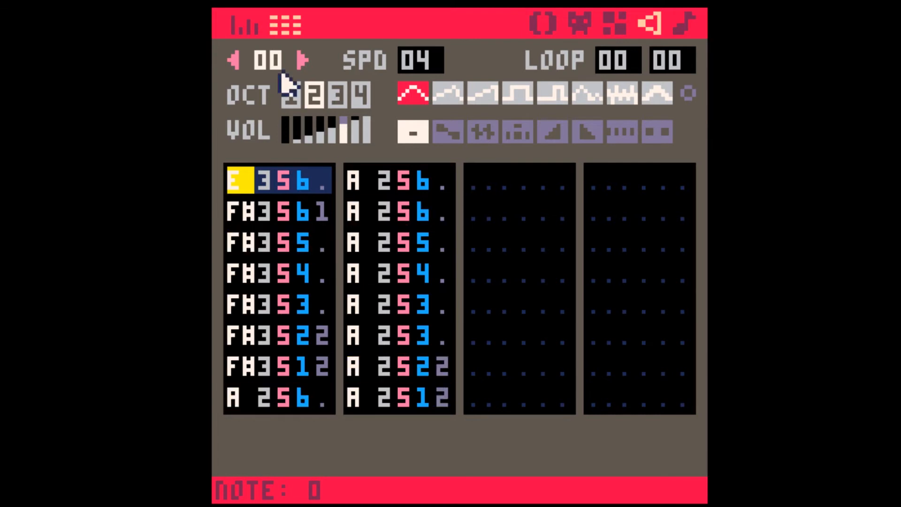
{"action": "left_click", "coordinate": [300, 59]}
{"action": "left_click", "coordinate": [301, 56]}
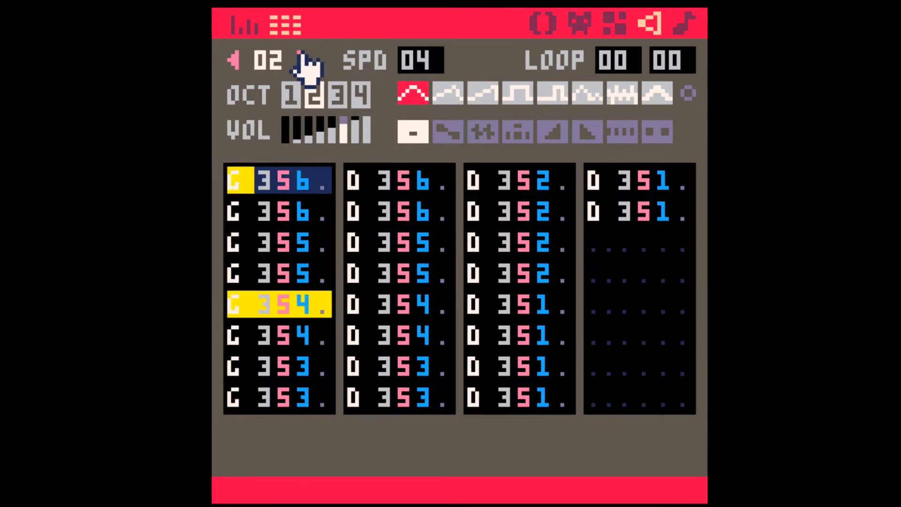
{"action": "left_click", "coordinate": [302, 56]}
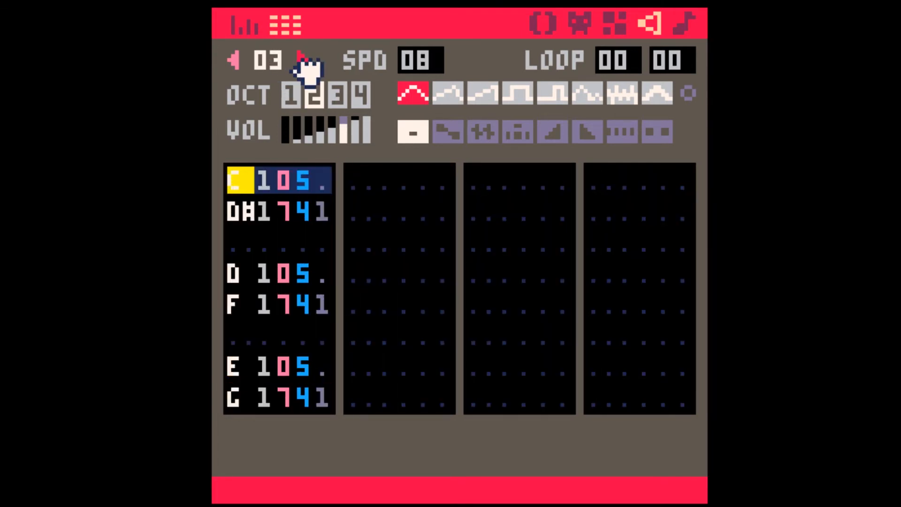
{"action": "left_click", "coordinate": [302, 56]}
{"action": "left_click", "coordinate": [302, 56]}
{"action": "left_click", "coordinate": [302, 56]}
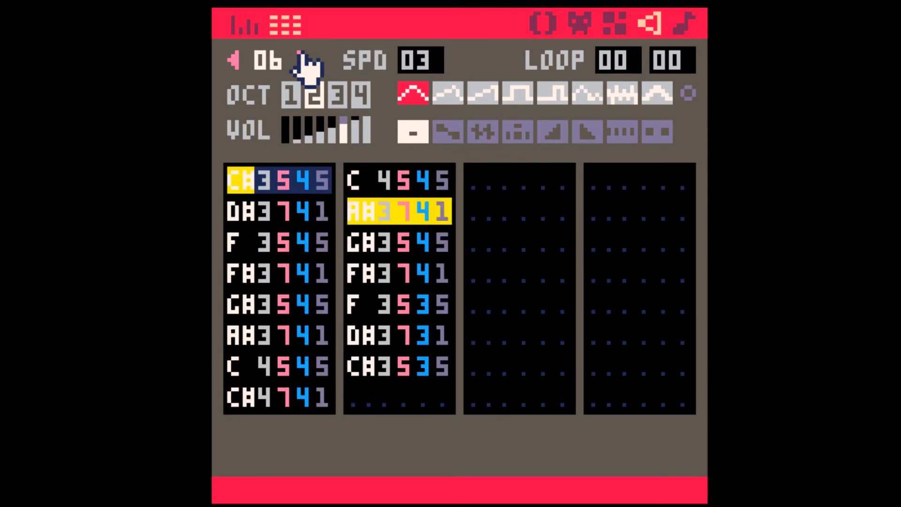
{"action": "left_click", "coordinate": [234, 59]}
{"action": "left_click", "coordinate": [234, 59]}
{"action": "left_click", "coordinate": [234, 59]}
{"action": "left_click", "coordinate": [234, 60]}
{"action": "left_click", "coordinate": [234, 59]}
{"action": "left_click", "coordinate": [234, 60]}
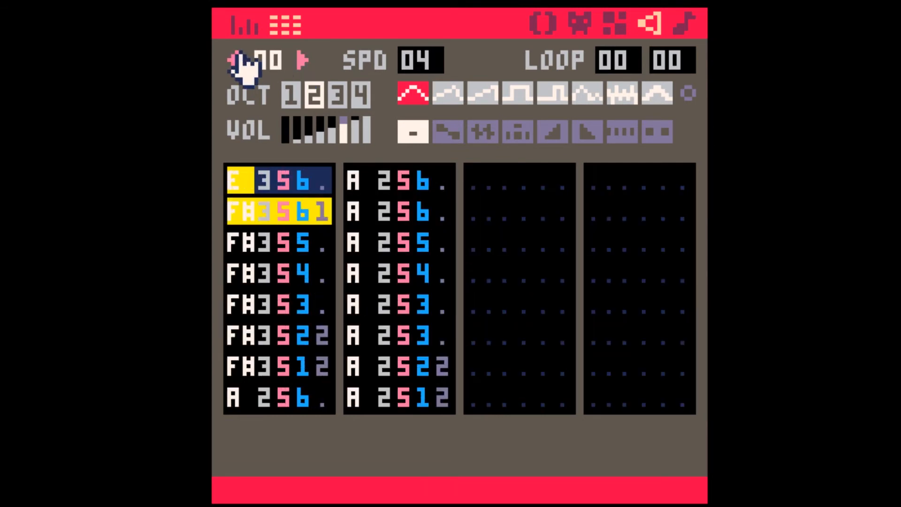
- Return to pattern 13 in the music editor and select the custom instrument value of the eighth note in SFX 24
{"action": "left_click", "coordinate": [683, 24]}
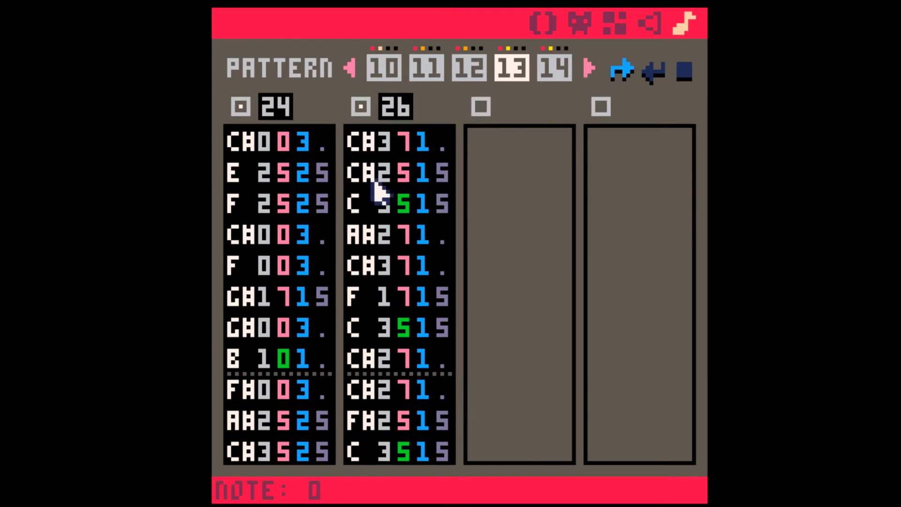
{"action": "left_click", "coordinate": [289, 362]}
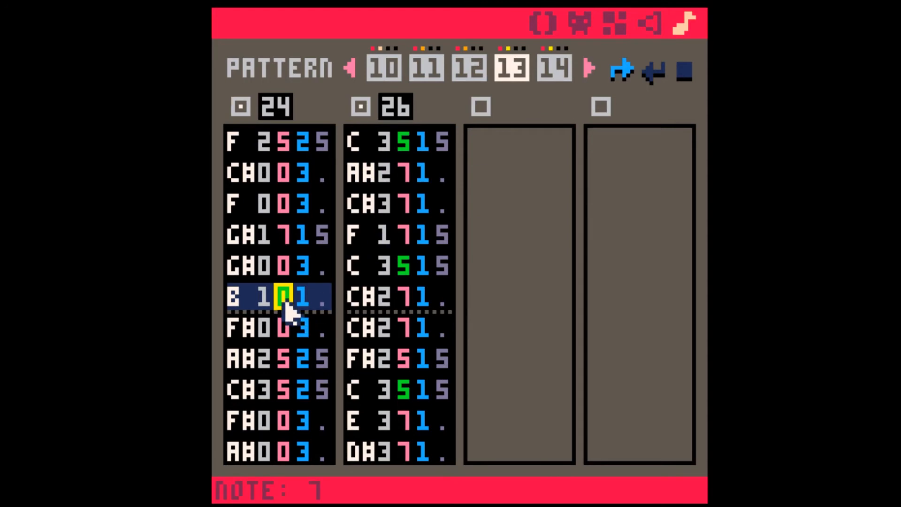
- Open SFX 24 in the SFX editor, go back to instrument sound SFX 00 and play it
{"action": "left_click", "coordinate": [649, 29]}
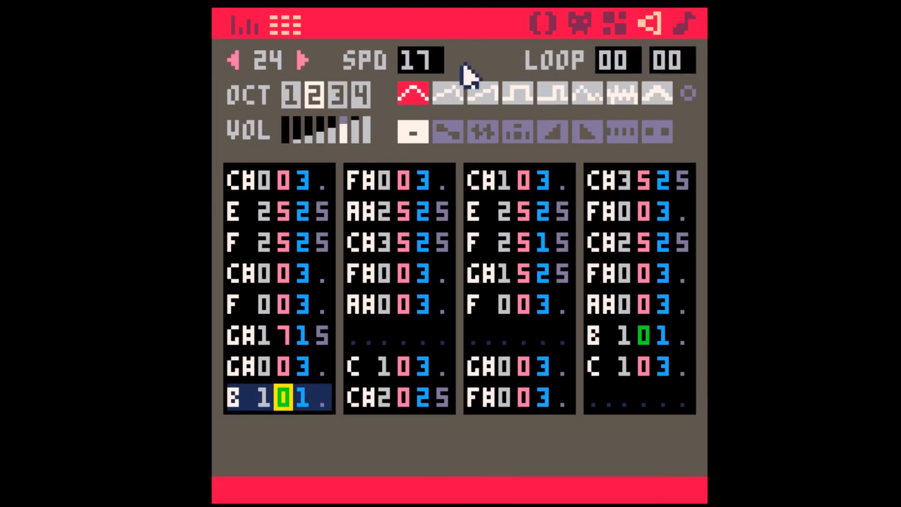
{"action": "left_click", "coordinate": [238, 67]}
{"action": "left_click", "coordinate": [237, 67]}
{"action": "left_click", "coordinate": [237, 67]}
{"action": "left_click", "coordinate": [238, 66]}
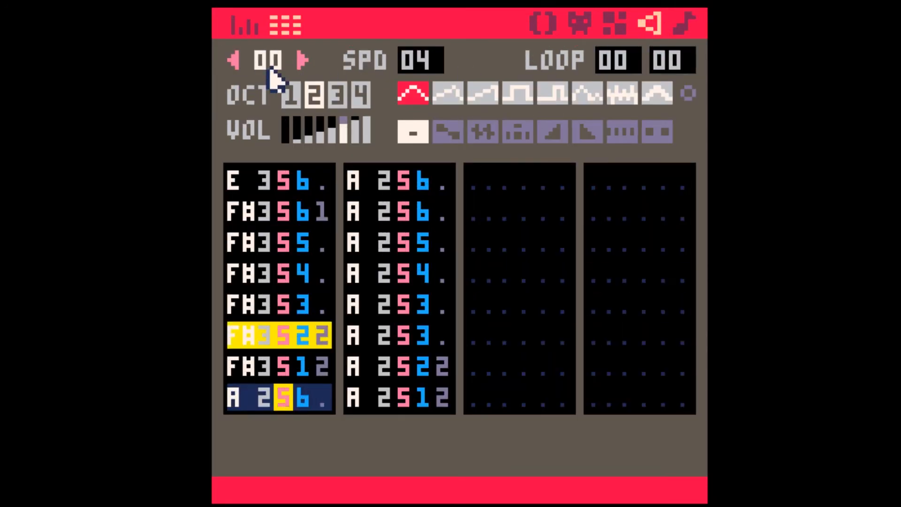
- Select the custom instrument value of a C 3 note in SFX 26 of pattern 13 and look up its instrument sound in SFX 05
{"action": "left_click", "coordinate": [682, 25]}
{"action": "left_click", "coordinate": [403, 266]}
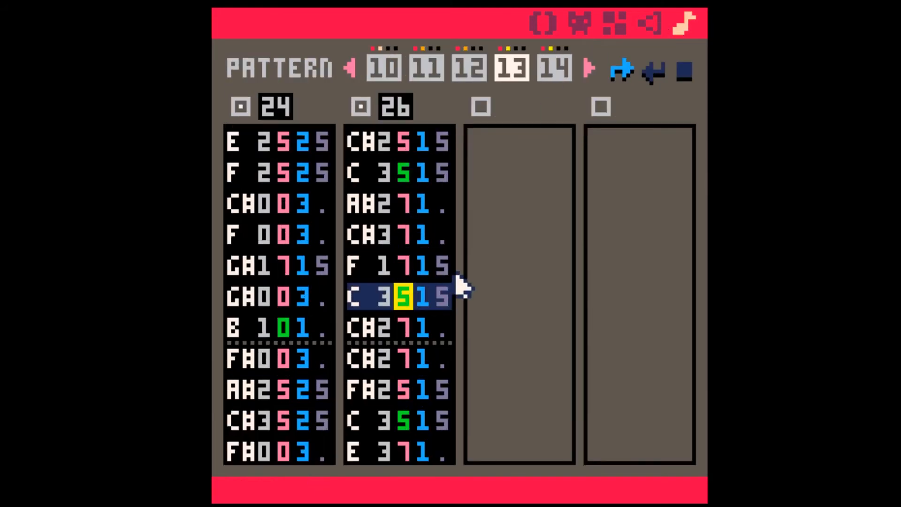
{"action": "left_click", "coordinate": [639, 28]}
{"action": "left_click", "coordinate": [233, 60]}
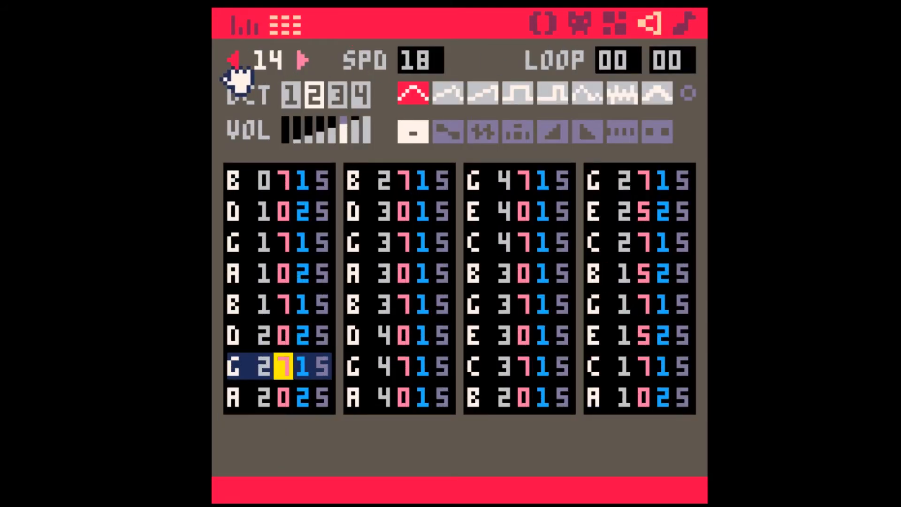
{"action": "left_click", "coordinate": [300, 61]}
{"action": "left_click", "coordinate": [236, 60]}
{"action": "left_click", "coordinate": [237, 61]}
{"action": "left_click", "coordinate": [237, 60]}
{"action": "left_click", "coordinate": [302, 61]}
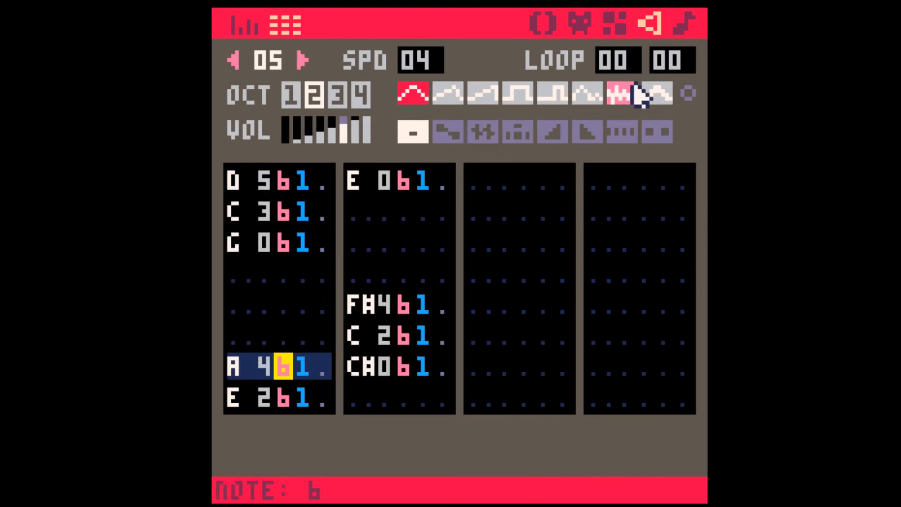
- Return to the music editor, play the song from pattern 13 and stop at pattern 15
{"action": "left_click", "coordinate": [686, 27]}
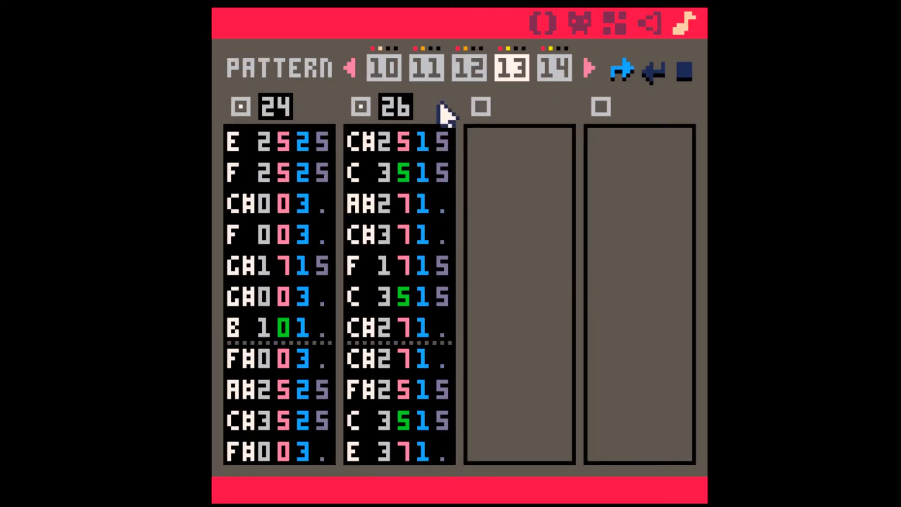
{"action": "key", "text": "space"}
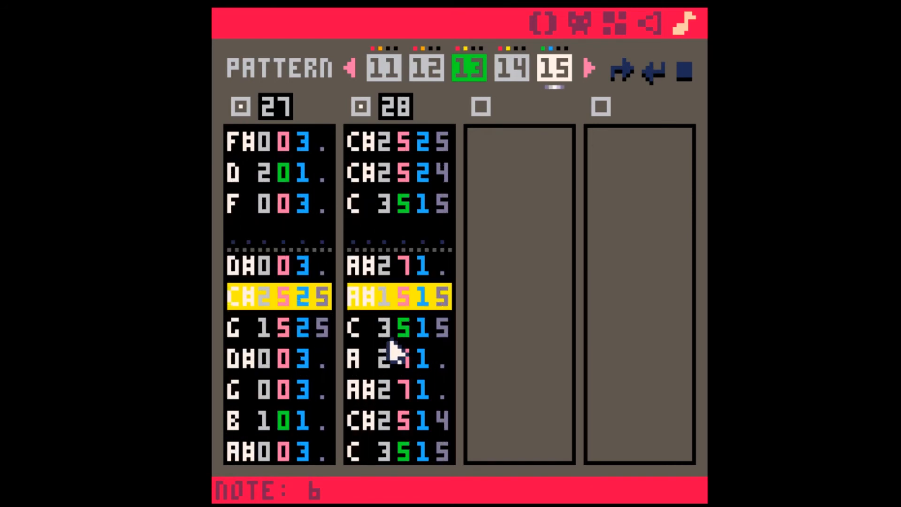
{"action": "key", "text": "space"}
- Select the custom instrument value of the first C 3 note in SFX 28 of pattern 15 and open that SFX for editing
{"action": "scroll", "coordinate": [405, 205], "scroll_direction": "up", "scroll_amount": 2}
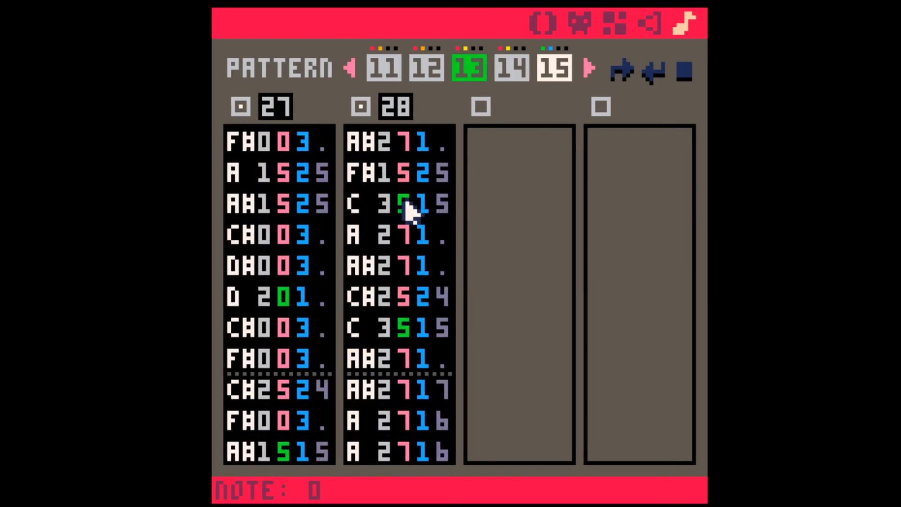
{"action": "left_click", "coordinate": [403, 203]}
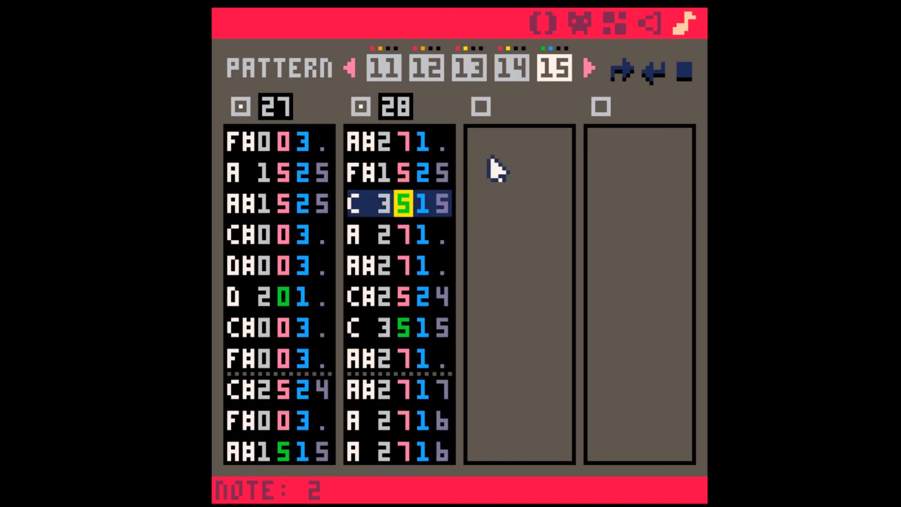
{"action": "left_click", "coordinate": [657, 23]}
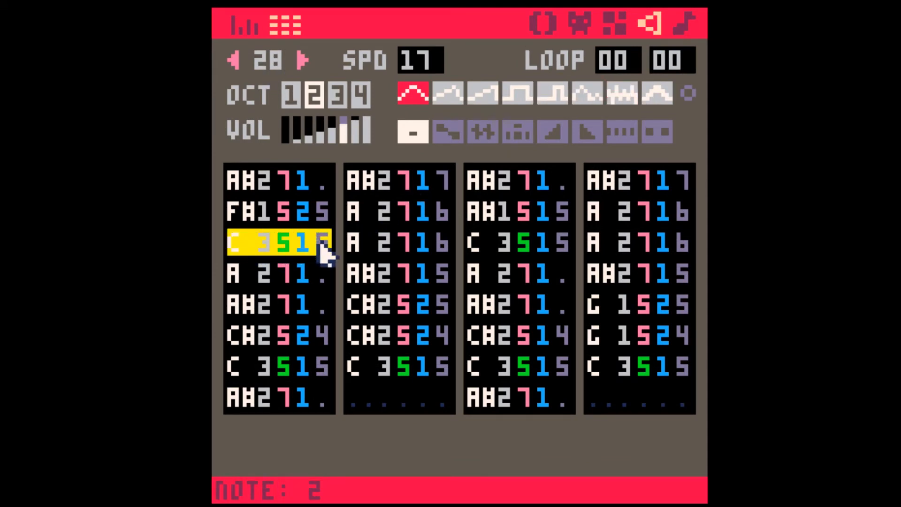
- Change the six C 3 notes of SFX 28 to standard waveform 6 and play the SFX
{"action": "left_click", "coordinate": [303, 243]}
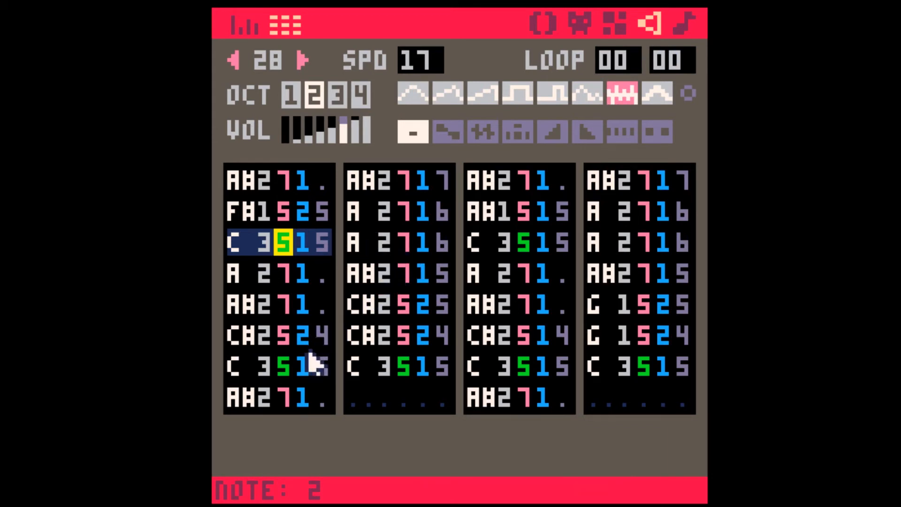
{"action": "type", "text": "6"}
{"action": "left_click", "coordinate": [288, 365]}
{"action": "type", "text": "6"}
{"action": "left_click", "coordinate": [404, 365]}
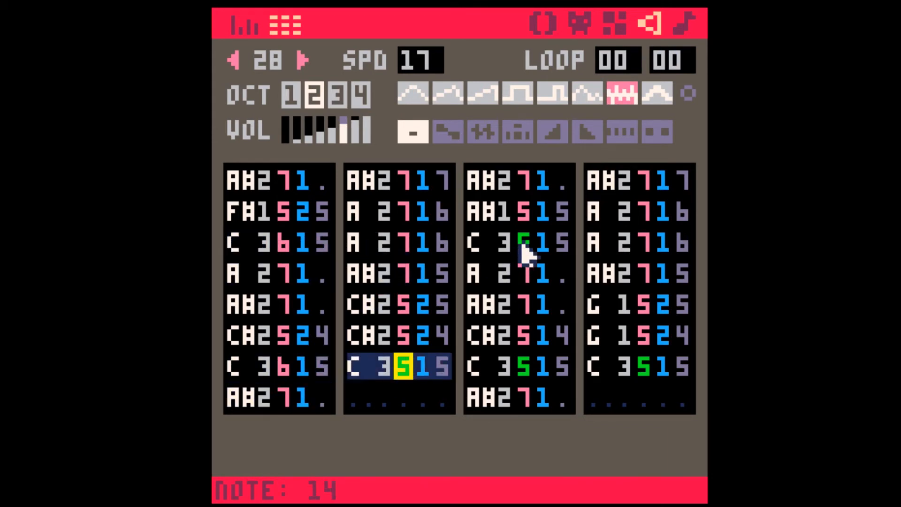
{"action": "type", "text": "6"}
{"action": "left_click", "coordinate": [523, 244]}
{"action": "type", "text": "6"}
{"action": "left_click", "coordinate": [525, 365]}
{"action": "type", "text": "6"}
{"action": "left_click", "coordinate": [643, 366]}
{"action": "type", "text": "6"}
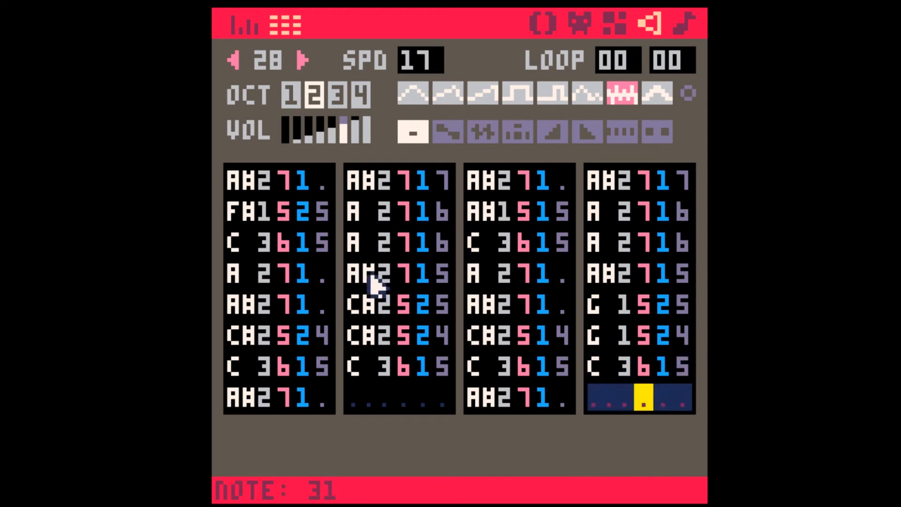
{"action": "key", "text": "space"}
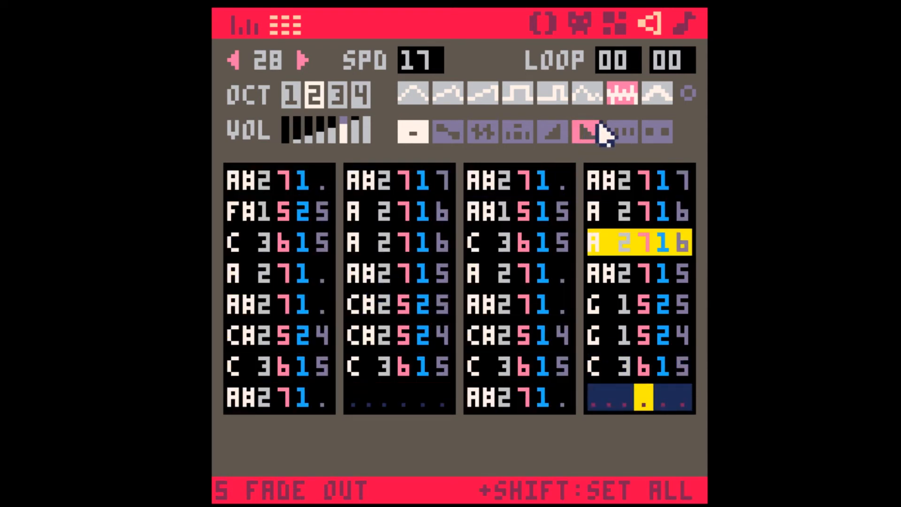
- Enable SFX instruments and change the six C 3 notes of SFX 28 to custom instrument 6
{"action": "left_click", "coordinate": [688, 93]}
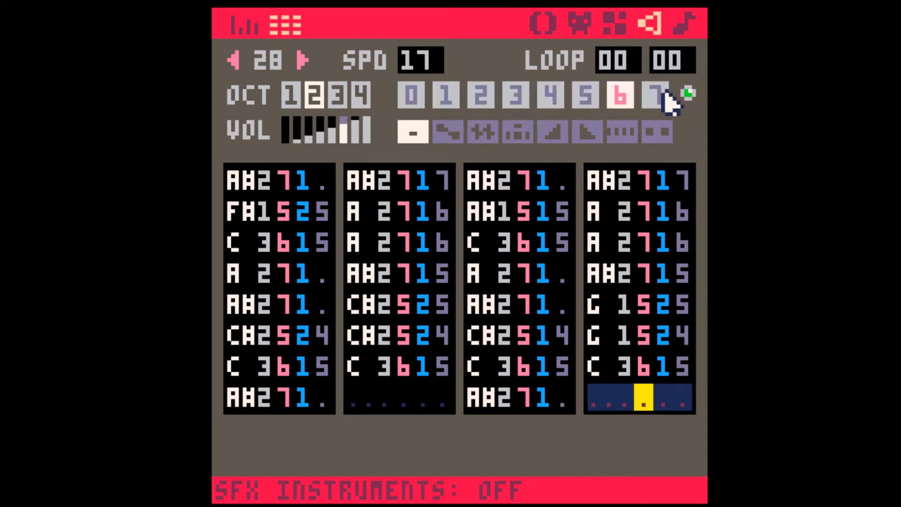
{"action": "left_click", "coordinate": [586, 95]}
{"action": "left_click", "coordinate": [289, 253]}
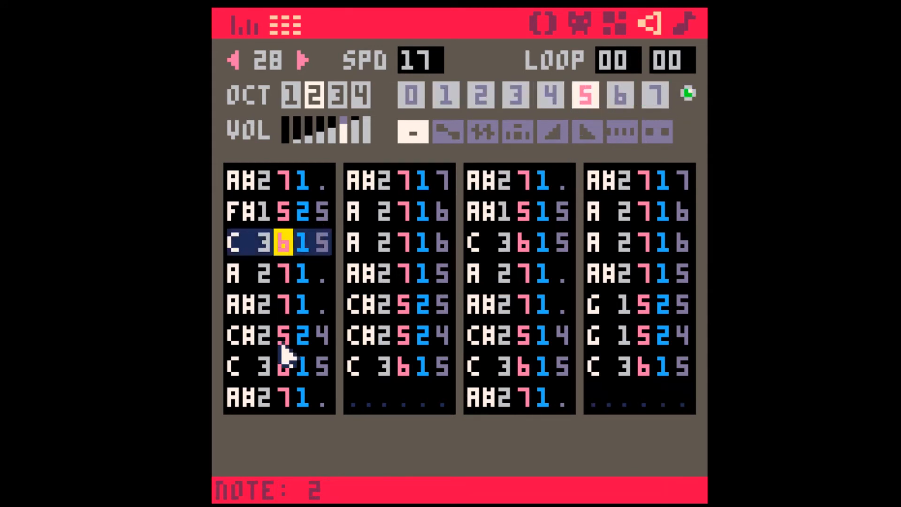
{"action": "key", "text": "6"}
{"action": "left_click", "coordinate": [284, 366]}
{"action": "key", "text": "6"}
{"action": "left_click", "coordinate": [403, 366]}
{"action": "key", "text": "6"}
{"action": "left_click", "coordinate": [524, 367]}
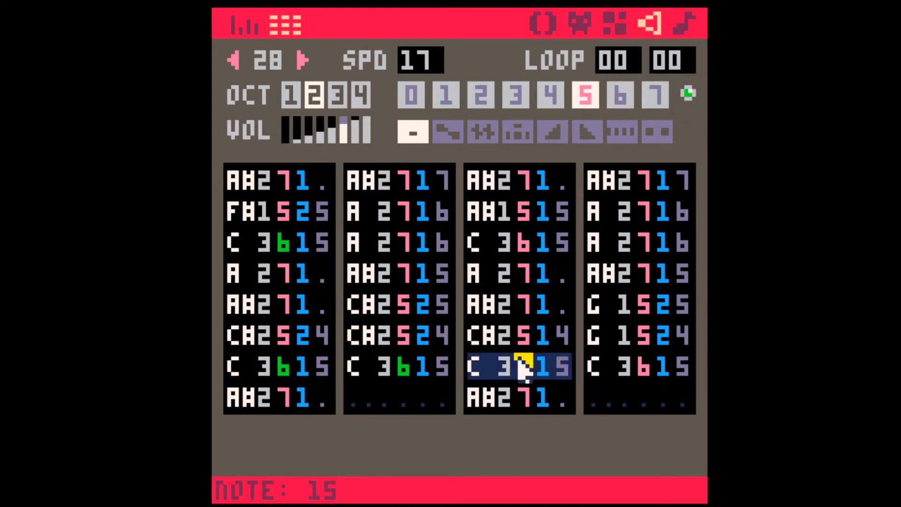
{"action": "key", "text": "6"}
{"action": "left_click", "coordinate": [530, 243]}
{"action": "key", "text": "6"}
{"action": "left_click", "coordinate": [647, 367]}
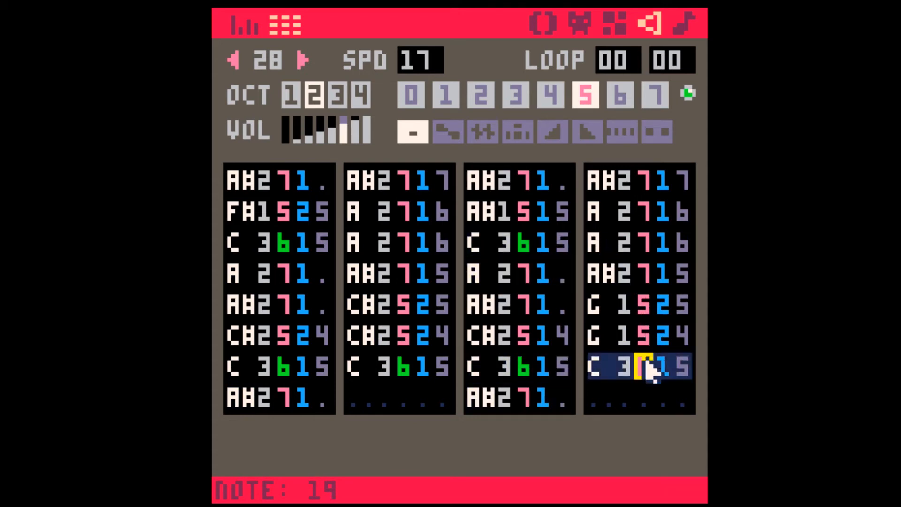
{"action": "key", "text": "6"}
- Set the six C 3 notes of SFX 28 to custom instrument 5, keeping volume 1 on the last one
{"action": "left_click", "coordinate": [283, 242]}
{"action": "key", "text": "5"}
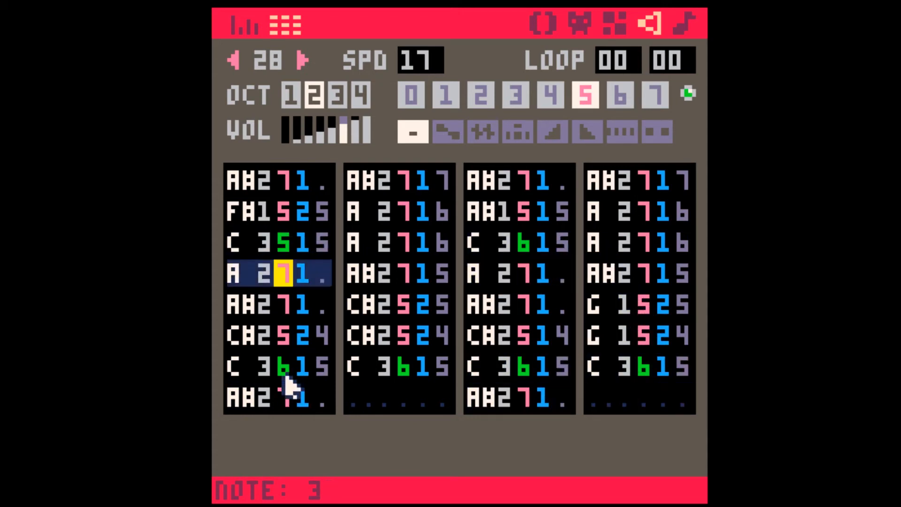
{"action": "left_click", "coordinate": [287, 367]}
{"action": "key", "text": "5"}
{"action": "left_click", "coordinate": [397, 368]}
{"action": "key", "text": "5"}
{"action": "left_click", "coordinate": [523, 243]}
{"action": "key", "text": "5"}
{"action": "left_click", "coordinate": [522, 367]}
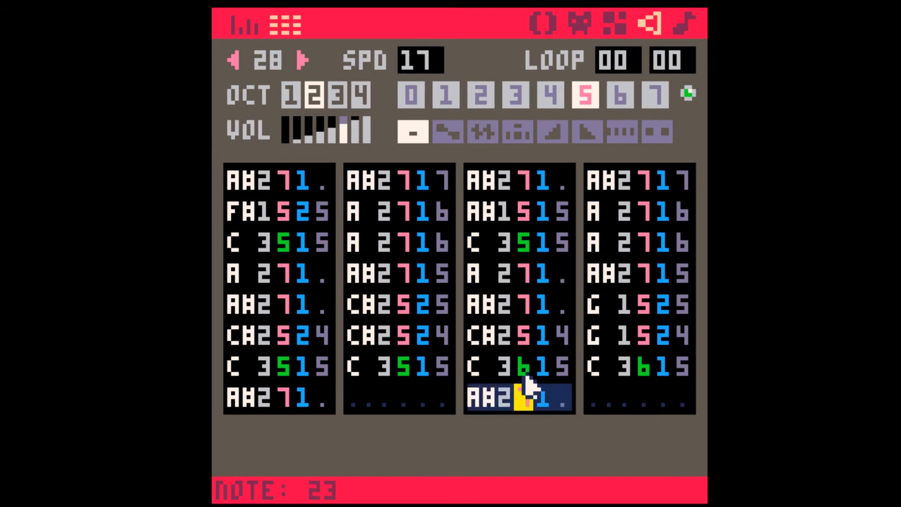
{"action": "key", "text": "5"}
{"action": "left_click", "coordinate": [660, 367]}
{"action": "key", "text": "5"}
{"action": "left_click", "coordinate": [645, 367]}
{"action": "key", "text": "5"}
{"action": "left_click", "coordinate": [661, 367]}
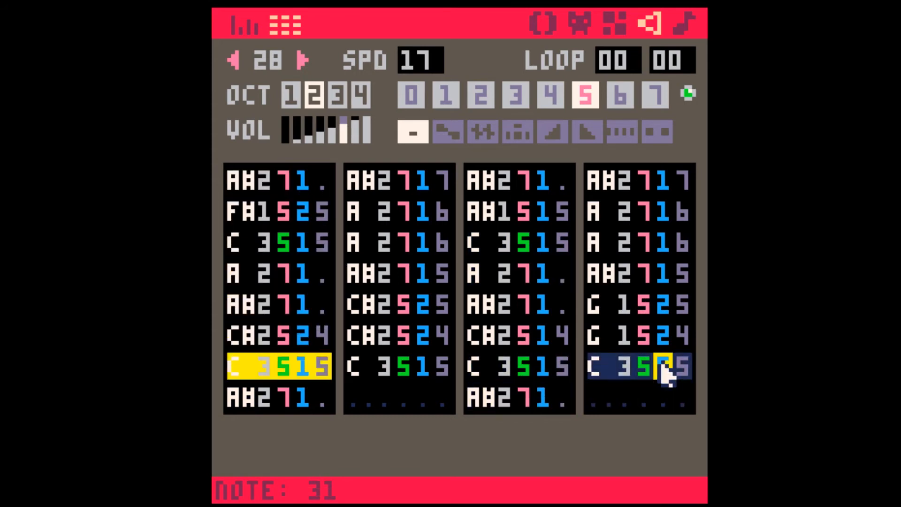
{"action": "key", "text": "1"}
{"action": "left_click", "coordinate": [627, 248]}
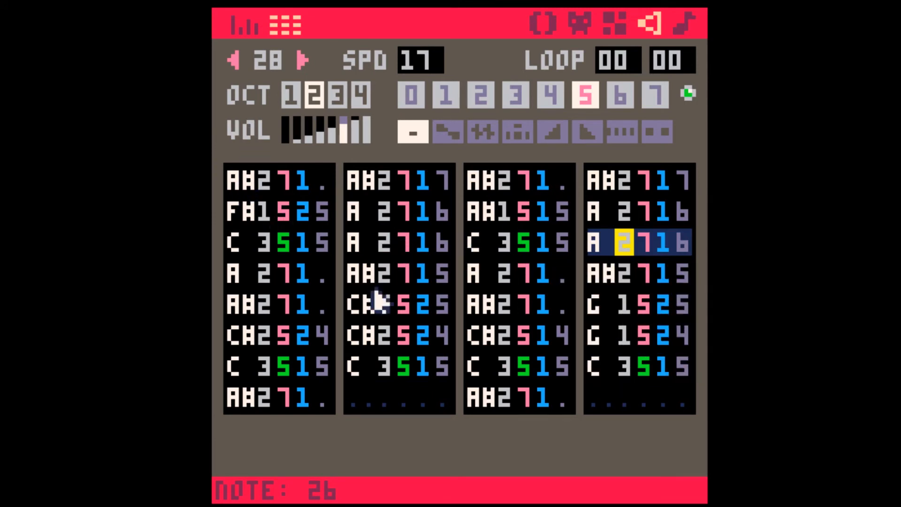
- Fill the empty notes 15 and 31 of SFX 28 with C 2 on custom instrument 6 and set their volume to 2
{"action": "left_click", "coordinate": [359, 400]}
{"action": "key", "text": "z"}
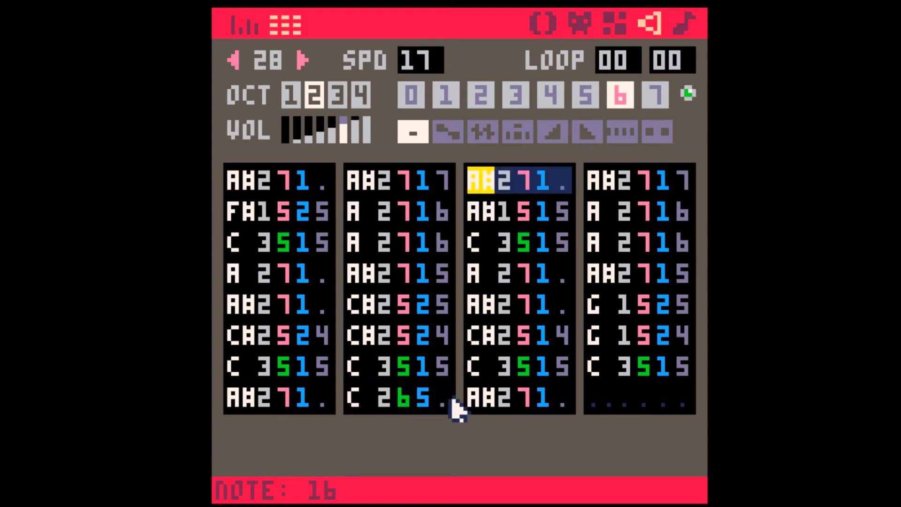
{"action": "left_click", "coordinate": [592, 398]}
{"action": "key", "text": "z"}
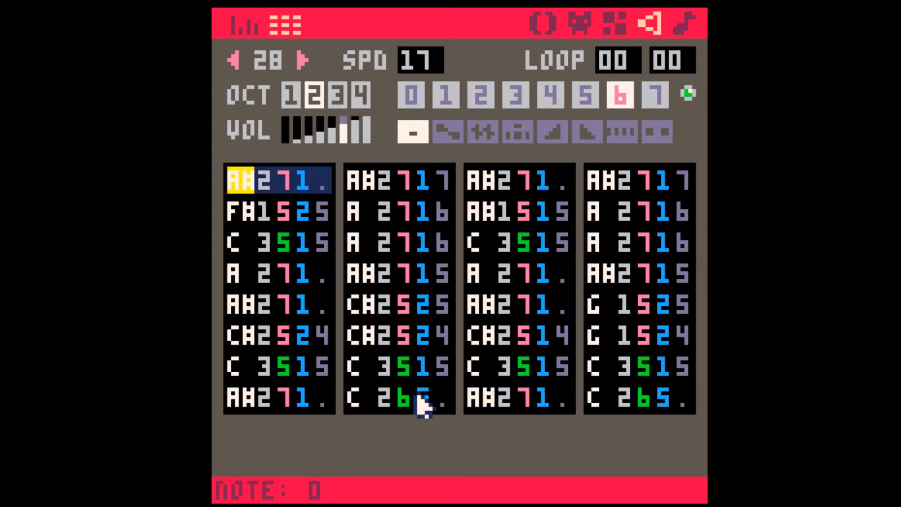
{"action": "left_click", "coordinate": [422, 399]}
{"action": "key", "text": "2"}
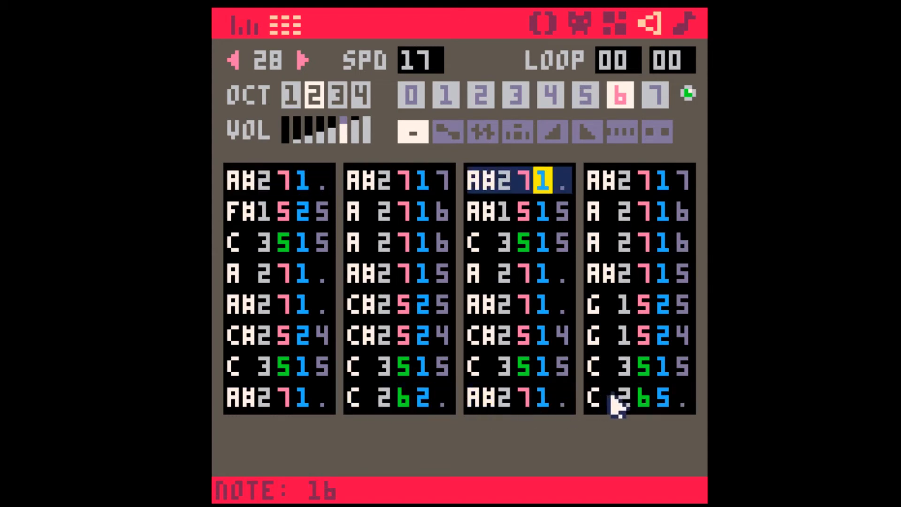
{"action": "left_click", "coordinate": [666, 398]}
{"action": "key", "text": "2"}
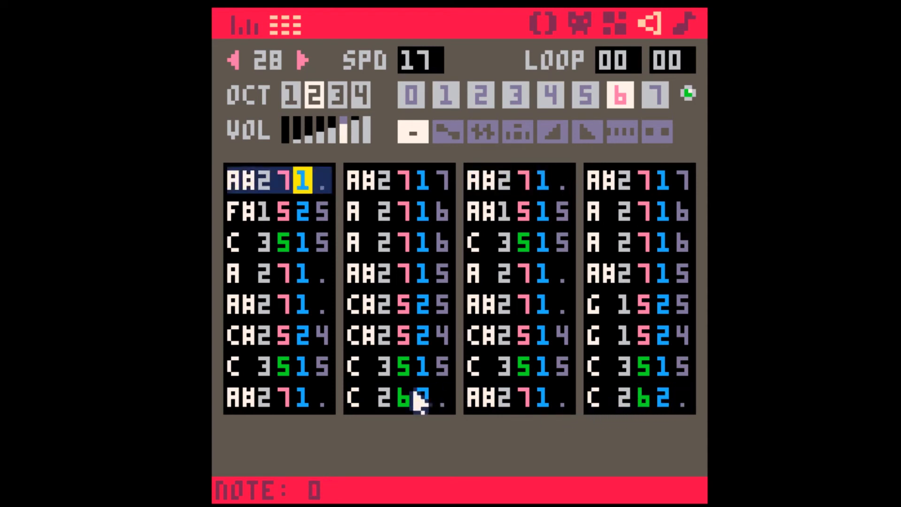
- Play SFX 28, return to the music editor and play pattern 15
{"action": "key", "text": "space"}
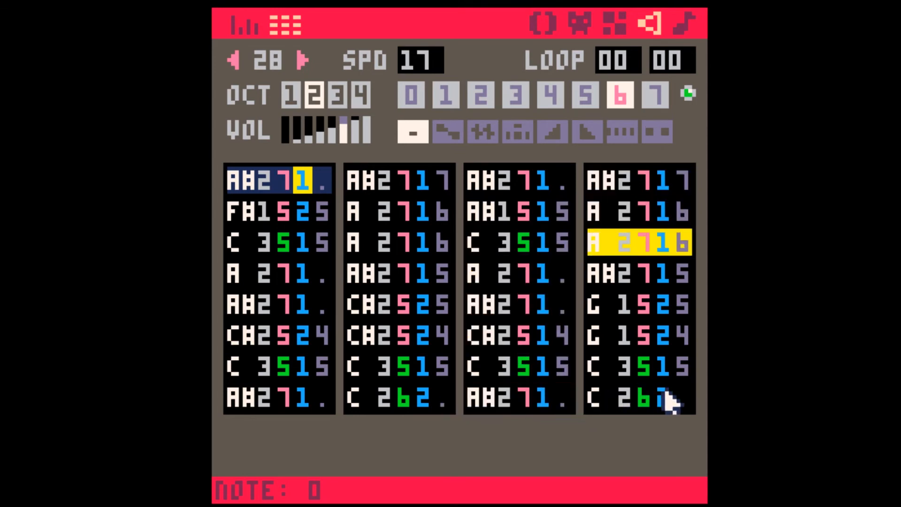
{"action": "left_click", "coordinate": [687, 17]}
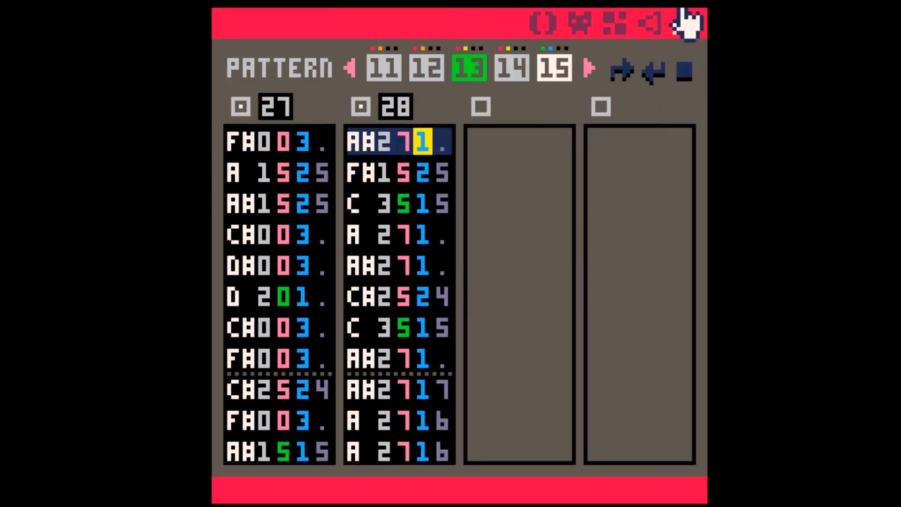
{"action": "key", "text": "space"}
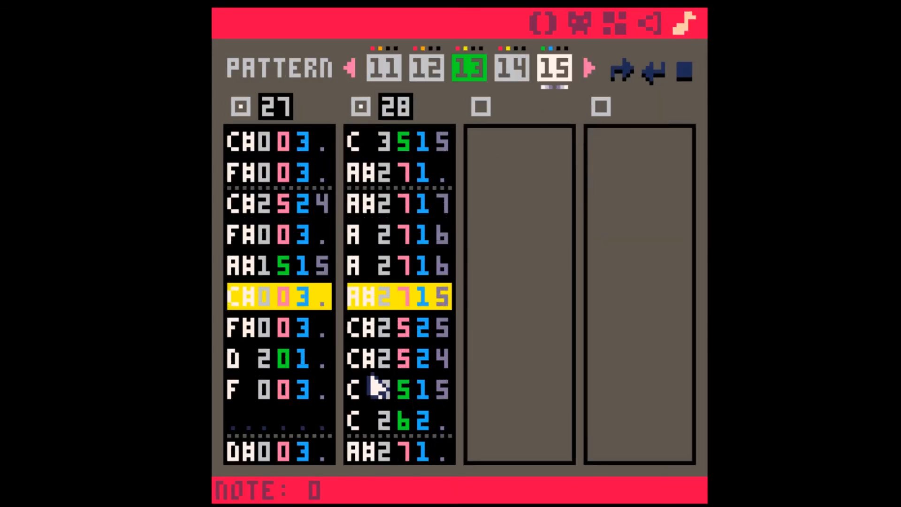
{"action": "key", "text": "space"}
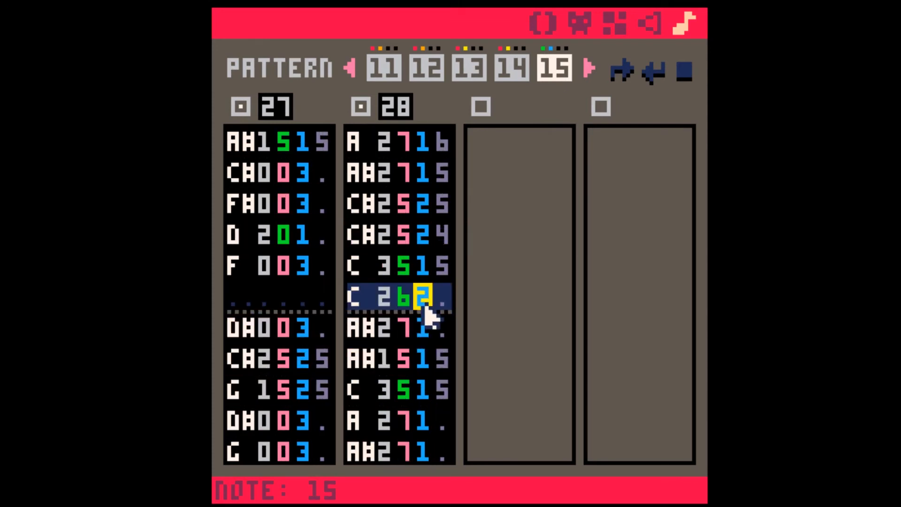
- Set the C 2 note at note 15 of SFX 28 to volume 1 and effect 5
{"action": "type", "text": "1"}
{"action": "left_click", "coordinate": [444, 266]}
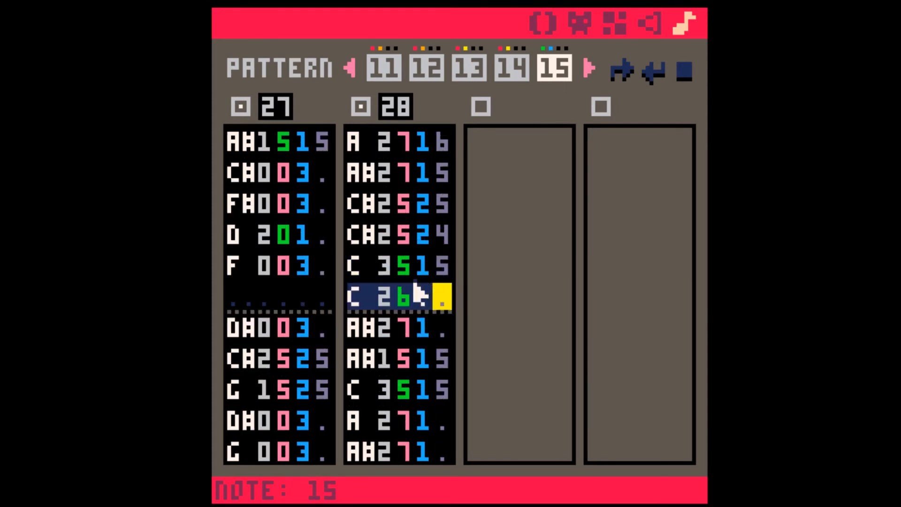
{"action": "type", "text": "5"}
- Copy the C 2 note to note 15 of SFX 27, transpose it up to D# 2, and play pattern 15
{"action": "left_click", "coordinate": [367, 280]}
{"action": "key", "text": "ctrl+c"}
{"action": "left_click", "coordinate": [235, 299]}
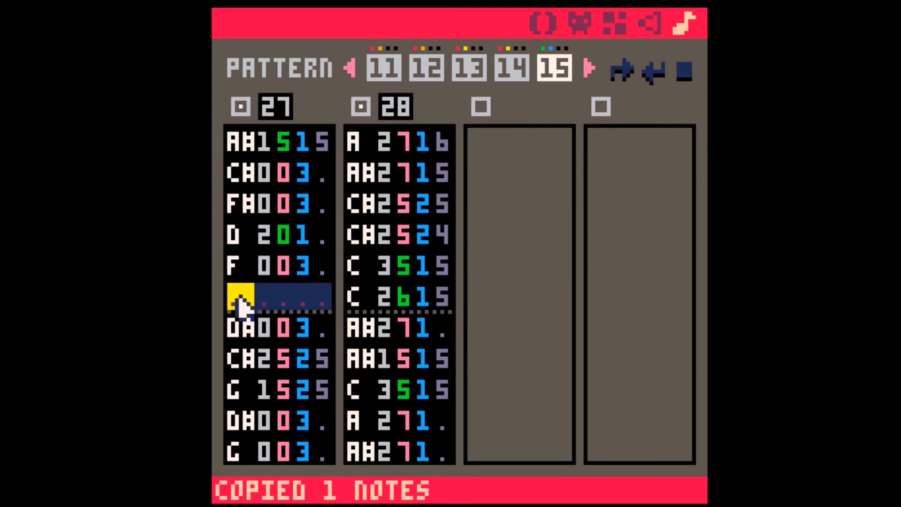
{"action": "key", "text": "ctrl+v"}
{"action": "key", "text": "ctrl+Up"}
{"action": "key", "text": "ctrl+Up"}
{"action": "key", "text": "ctrl+Up"}
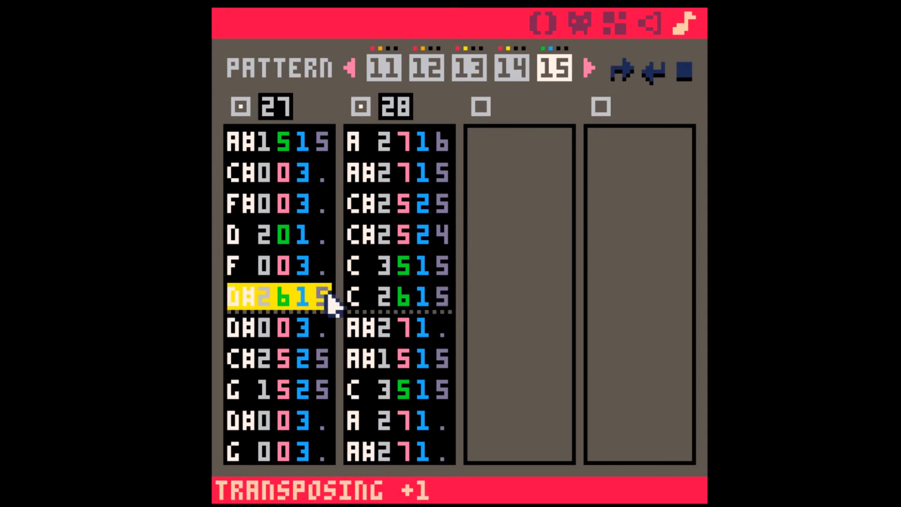
{"action": "key", "text": "space"}
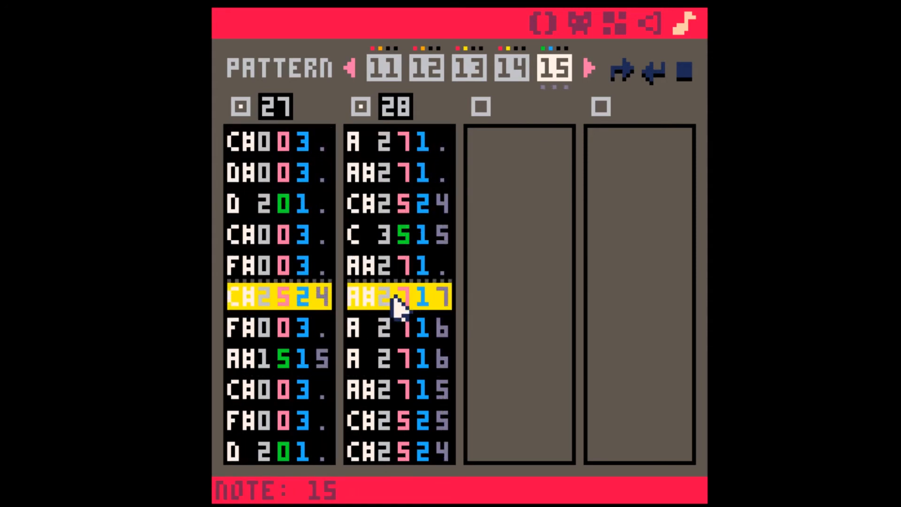
{"action": "key", "text": "space"}
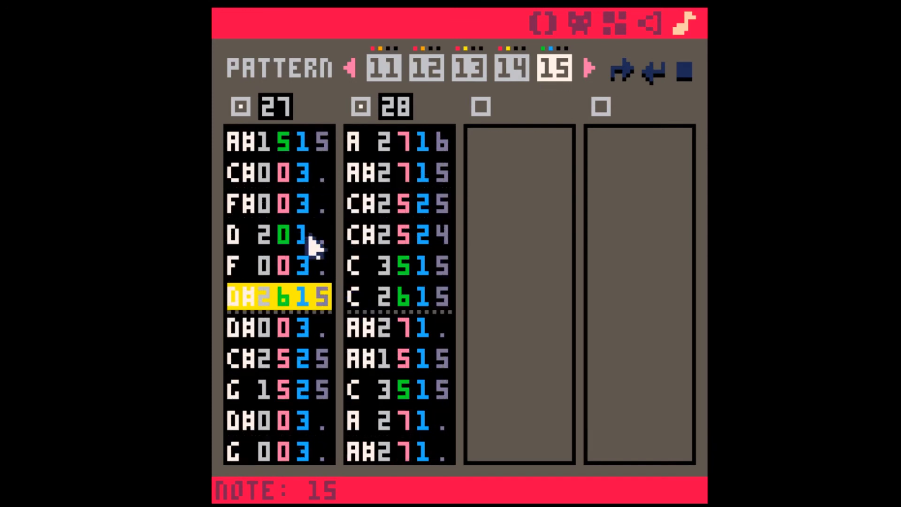
- Paste the copied C 2 note into the empty note 31 of SFX 27 and set its effect to 5
{"action": "scroll", "coordinate": [300, 263], "scroll_direction": "down", "scroll_amount": 2}
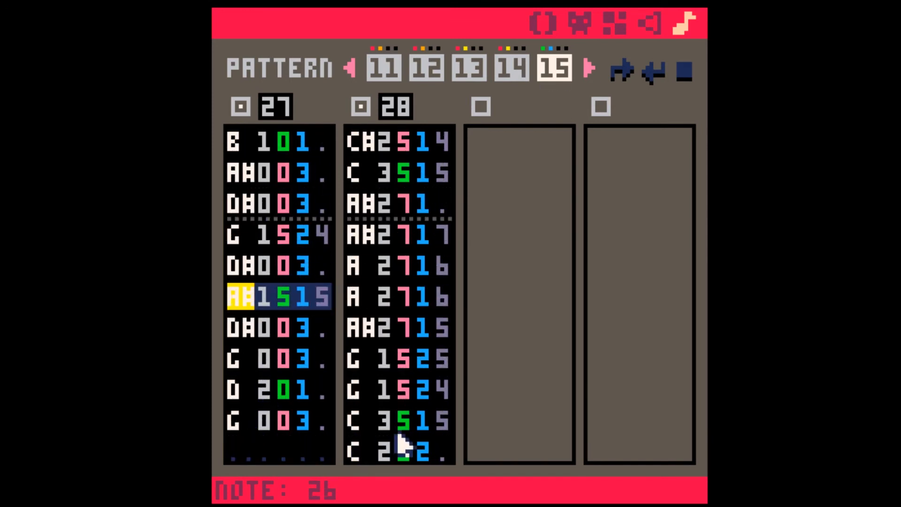
{"action": "left_click", "coordinate": [251, 458]}
{"action": "key", "text": "ctrl+v"}
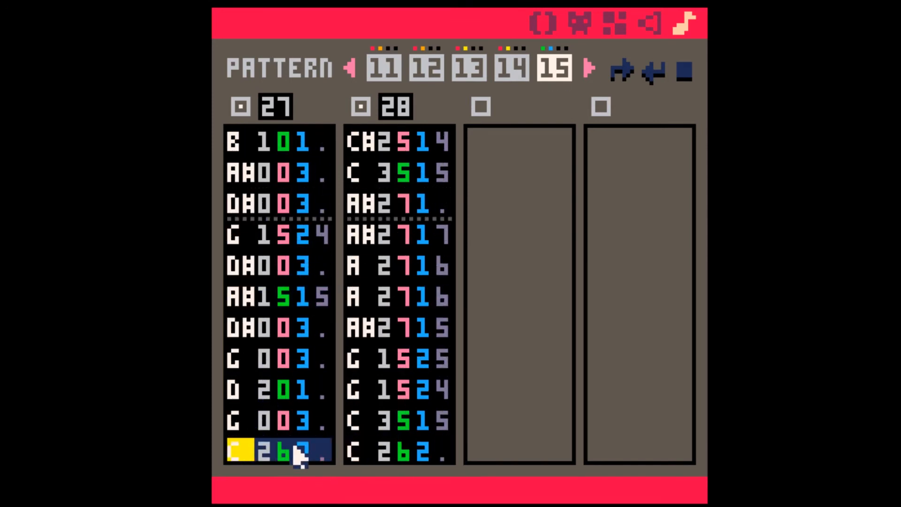
{"action": "left_click", "coordinate": [324, 453]}
{"action": "key", "text": "5"}
{"action": "key", "text": "space"}
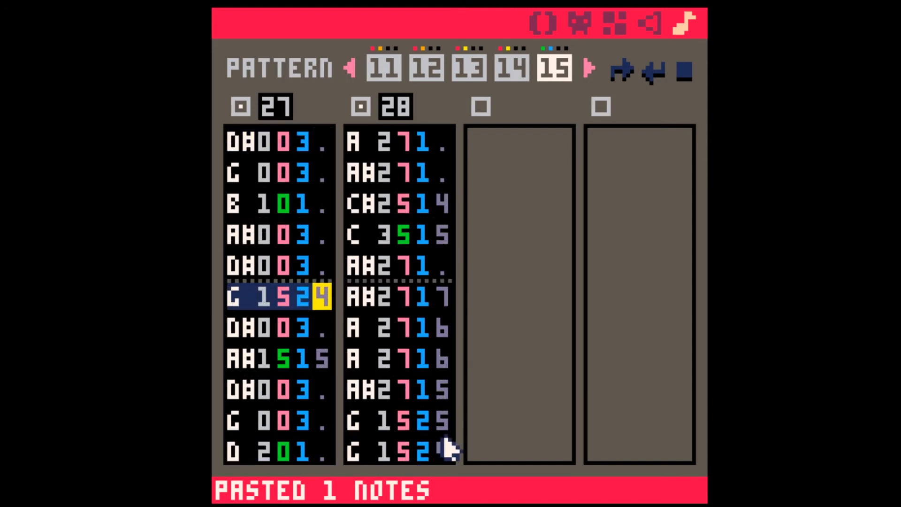
- Set the C 2 note at note 31 of SFX 28 to volume 1 and effect 5
{"action": "left_click", "coordinate": [443, 458]}
{"action": "key", "text": "5"}
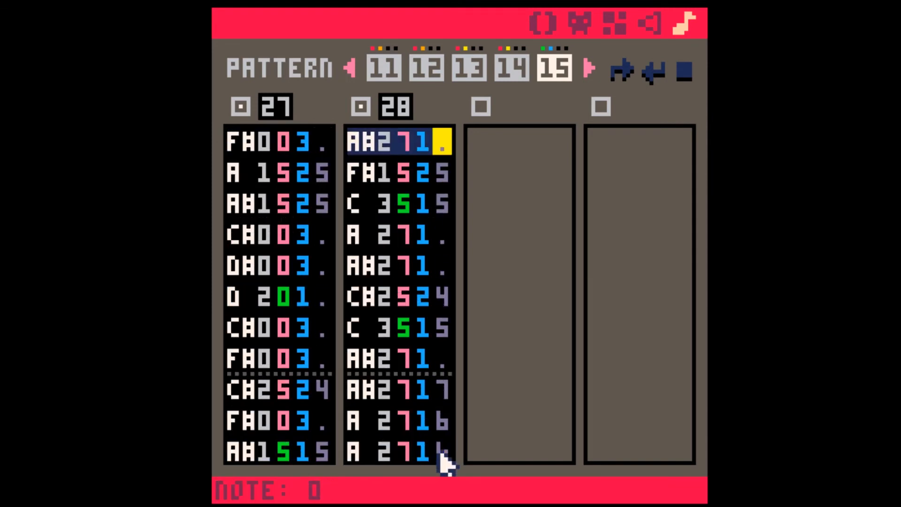
{"action": "key", "text": "Up"}
{"action": "key", "text": "Left"}
{"action": "key", "text": "1"}
- Go to the volume of note 31 in SFX 27 and play pattern 15
{"action": "key", "text": "Up"}
{"action": "key", "text": "Left"}
{"action": "key", "text": "Left"}
{"action": "key", "text": "Left"}
{"action": "key", "text": "Left"}
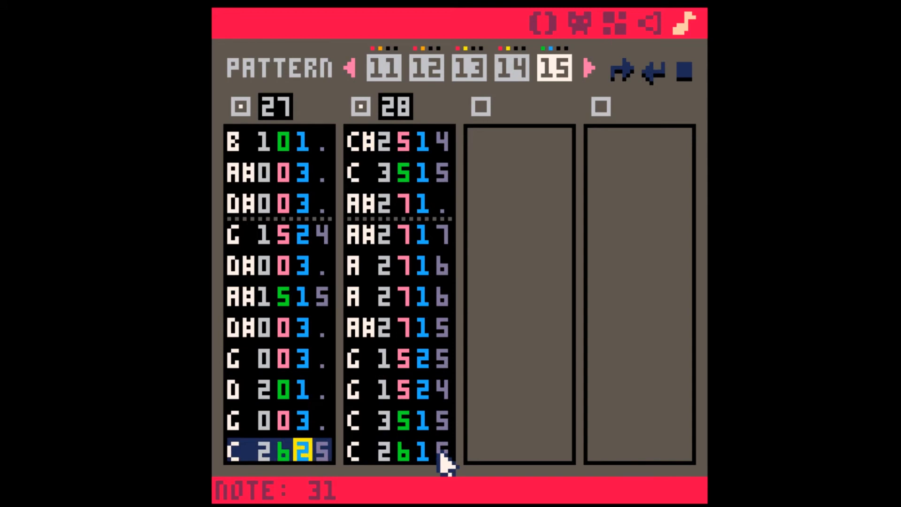
{"action": "key", "text": "space"}
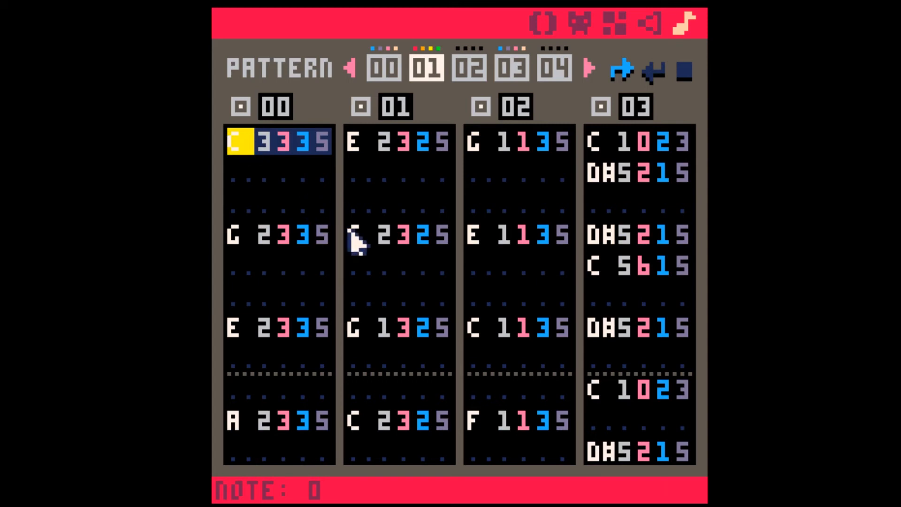
- Play patterns 01 and 03 of the four-channel song, stopping playback after each
{"action": "key", "text": "space"}
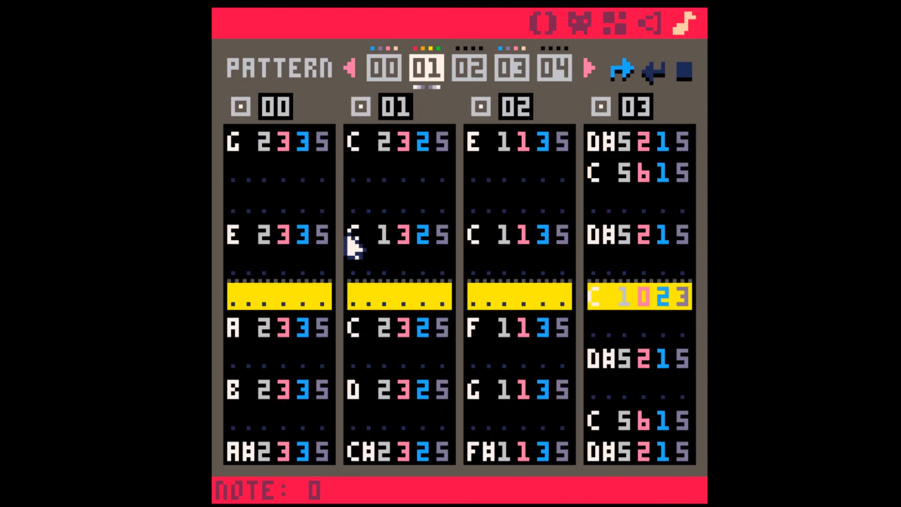
{"action": "key", "text": "space"}
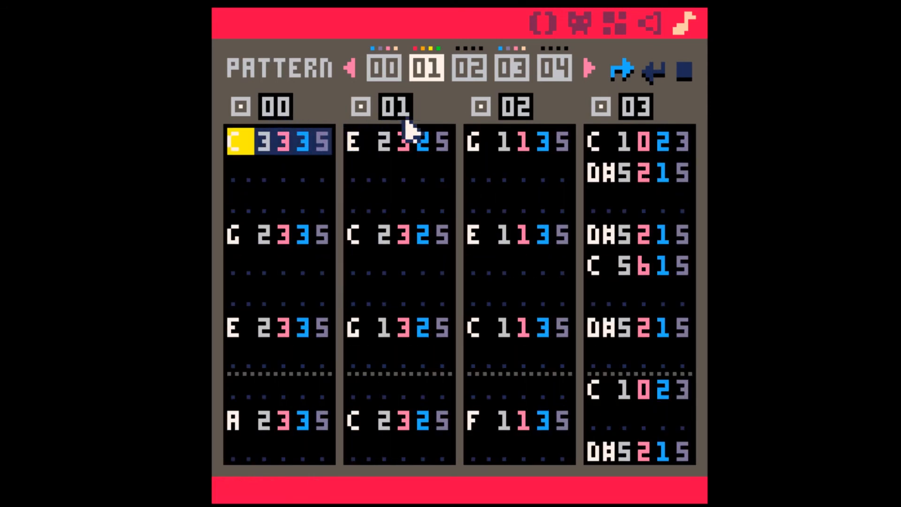
{"action": "left_click", "coordinate": [510, 71]}
{"action": "key", "text": "space"}
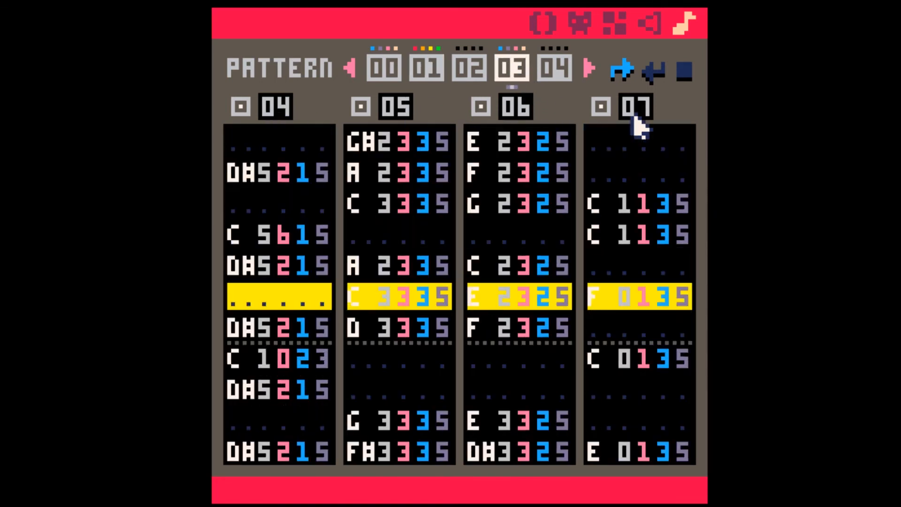
{"action": "key", "text": "space"}
- Enable all four channels of the empty pattern 02 and assign SFX 08, 09, 10 and 11 to them
{"action": "left_click", "coordinate": [469, 71]}
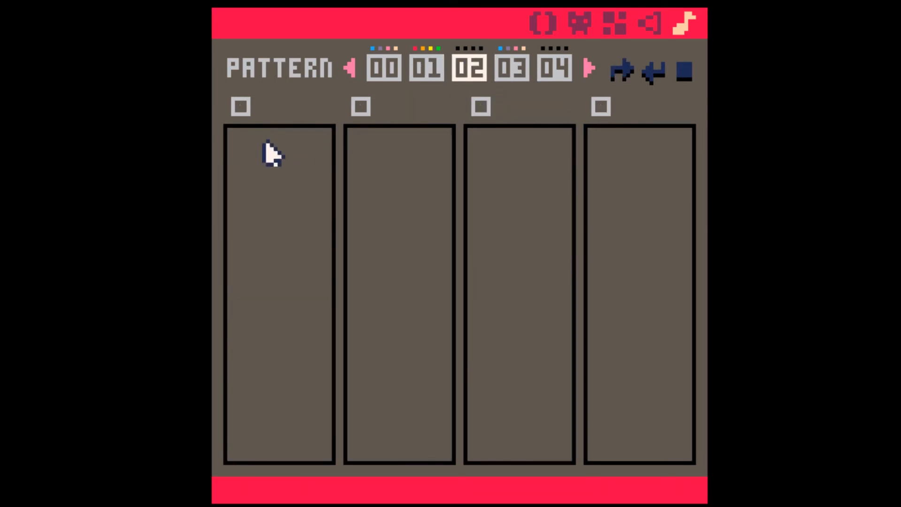
{"action": "left_click", "coordinate": [238, 106]}
{"action": "scroll", "coordinate": [274, 112], "scroll_direction": "up", "scroll_amount": 8}
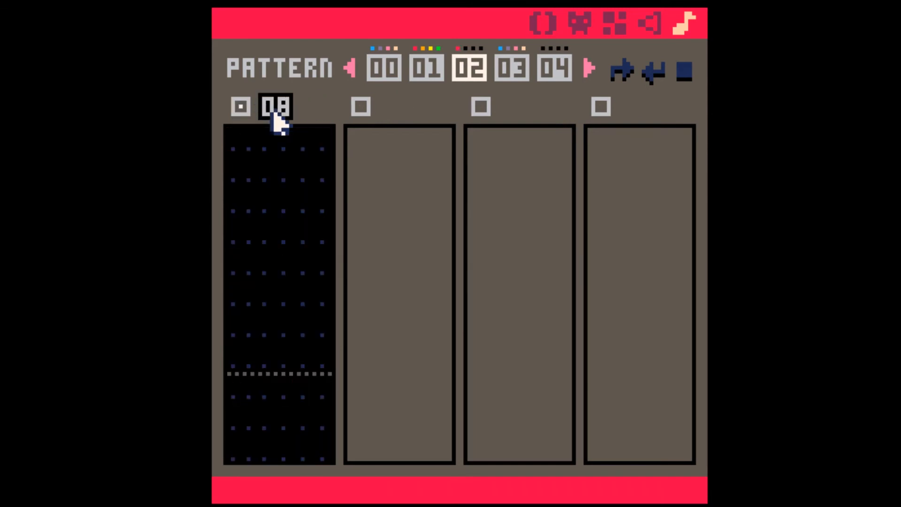
{"action": "left_click", "coordinate": [361, 106]}
{"action": "scroll", "coordinate": [397, 115], "scroll_direction": "up", "scroll_amount": 8}
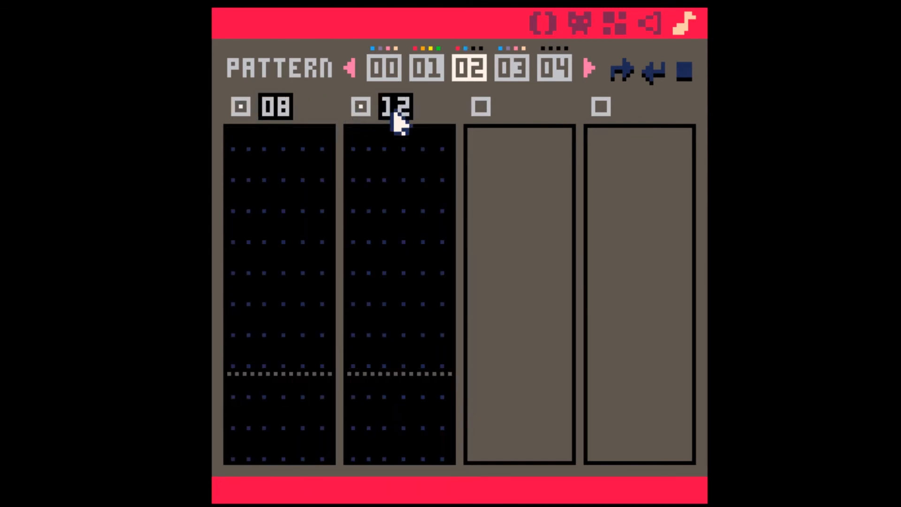
{"action": "left_click", "coordinate": [474, 107]}
{"action": "scroll", "coordinate": [517, 117], "scroll_direction": "up", "scroll_amount": 8}
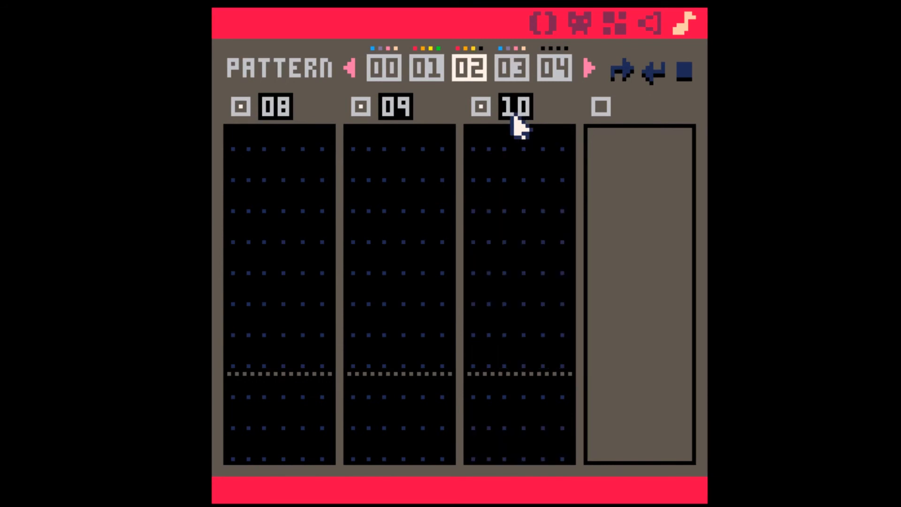
{"action": "left_click", "coordinate": [602, 107]}
{"action": "scroll", "coordinate": [636, 115], "scroll_direction": "up", "scroll_amount": 8}
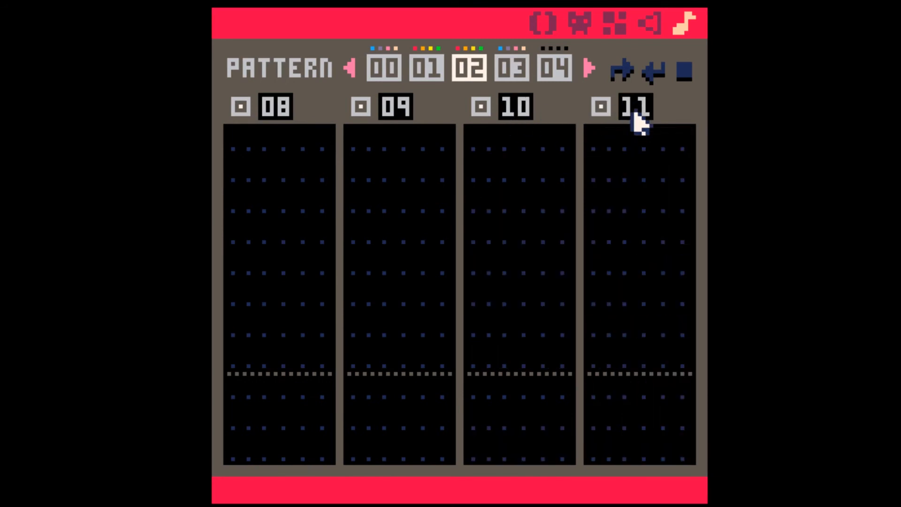
- Fill all 32 notes of SFX 08 with C 2 at volume 4 in the SFX editor
{"action": "left_click", "coordinate": [425, 68]}
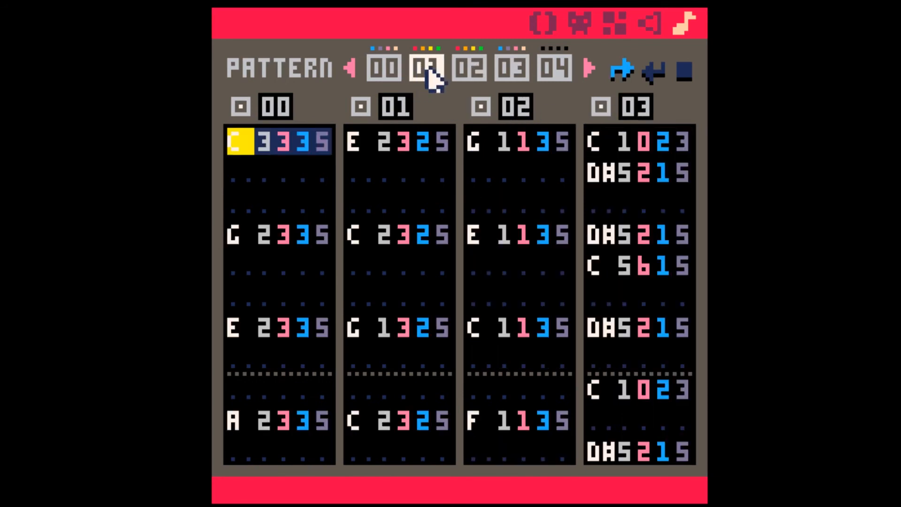
{"action": "left_click", "coordinate": [464, 70]}
{"action": "left_click", "coordinate": [236, 141]}
{"action": "left_click", "coordinate": [251, 178]}
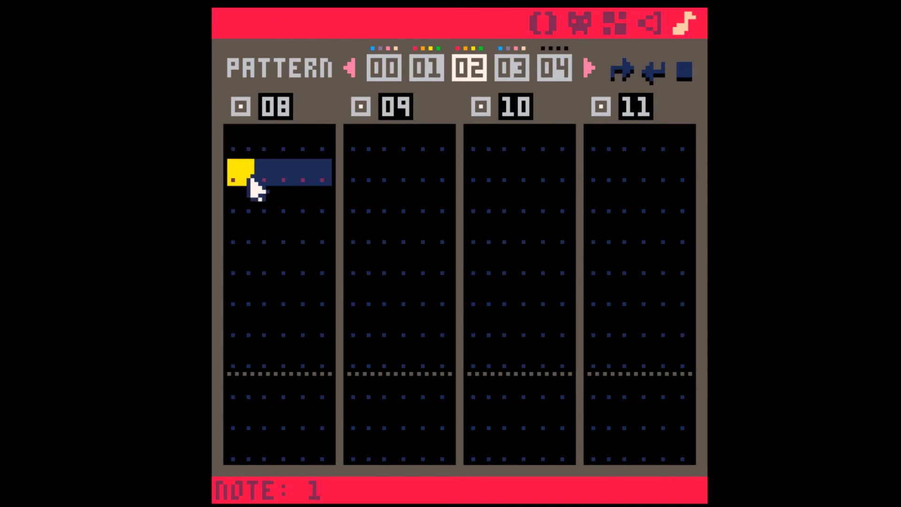
{"action": "left_click", "coordinate": [657, 26]}
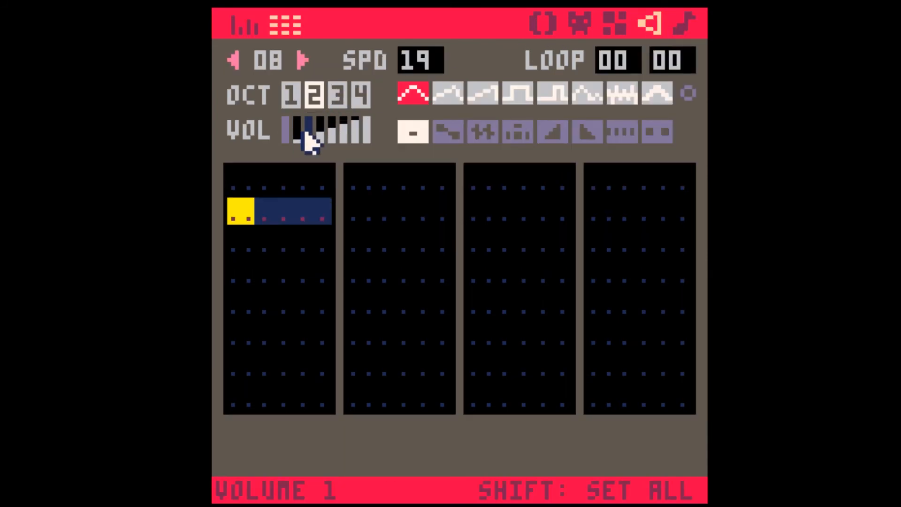
{"action": "left_click", "coordinate": [334, 134]}
{"action": "left_click", "coordinate": [238, 187]}
{"action": "key", "text": "z"}
{"action": "key", "text": "z"}
{"action": "key", "text": "z"}
{"action": "key", "text": "z"}
{"action": "key", "text": "z"}
{"action": "key", "text": "z"}
{"action": "key", "text": "z"}
{"action": "key", "text": "z"}
{"action": "key", "text": "z"}
{"action": "key", "text": "z"}
{"action": "key", "text": "z"}
{"action": "key", "text": "z"}
{"action": "key", "text": "z"}
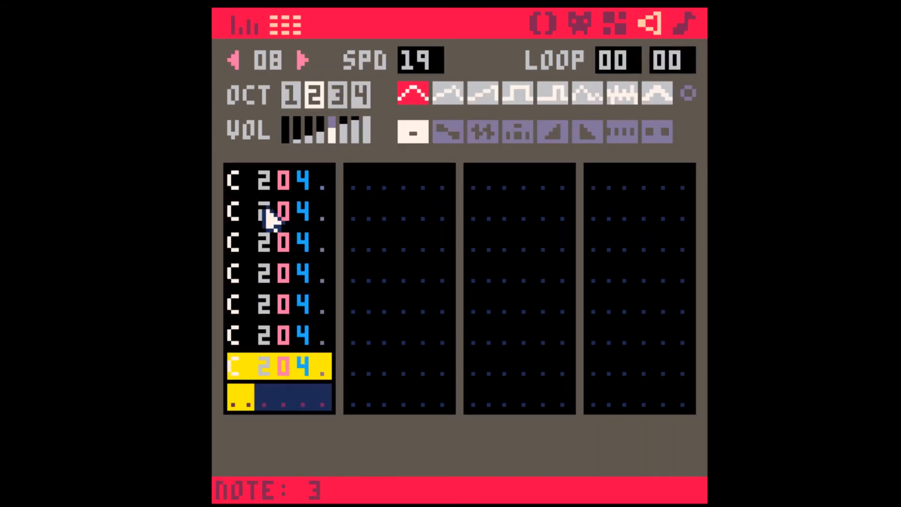
{"action": "key", "text": "z"}
{"action": "key", "text": "z"}
{"action": "key", "text": "z"}
{"action": "key", "text": "z"}
{"action": "key", "text": "z"}
{"action": "key", "text": "z"}
{"action": "key", "text": "z"}
{"action": "key", "text": "z"}
{"action": "key", "text": "z"}
{"action": "key", "text": "z"}
{"action": "key", "text": "z"}
{"action": "key", "text": "z"}
{"action": "key", "text": "z"}
{"action": "key", "text": "z"}
{"action": "key", "text": "z"}
{"action": "key", "text": "z"}
{"action": "key", "text": "z"}
{"action": "key", "text": "z"}
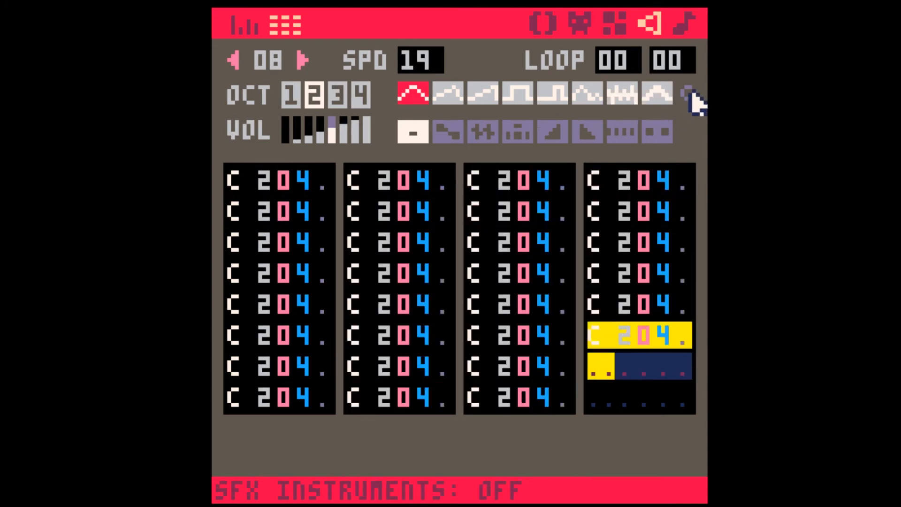
{"action": "key", "text": "z"}
- Turn on SFX instruments, set every note of SFX 08 to custom instrument 0 and play it
{"action": "left_click", "coordinate": [689, 93]}
{"action": "left_click", "coordinate": [412, 94], "text": "shift"}
{"action": "key", "text": "space"}
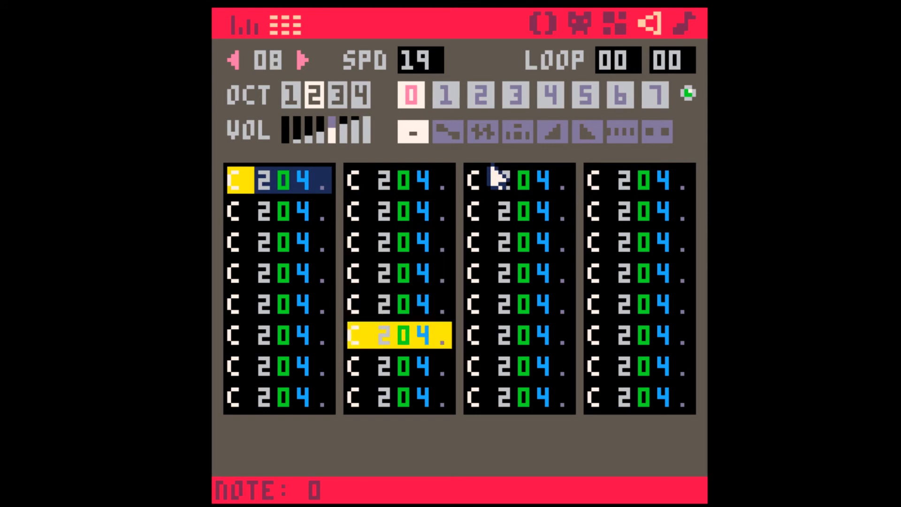
{"action": "key", "text": "space"}
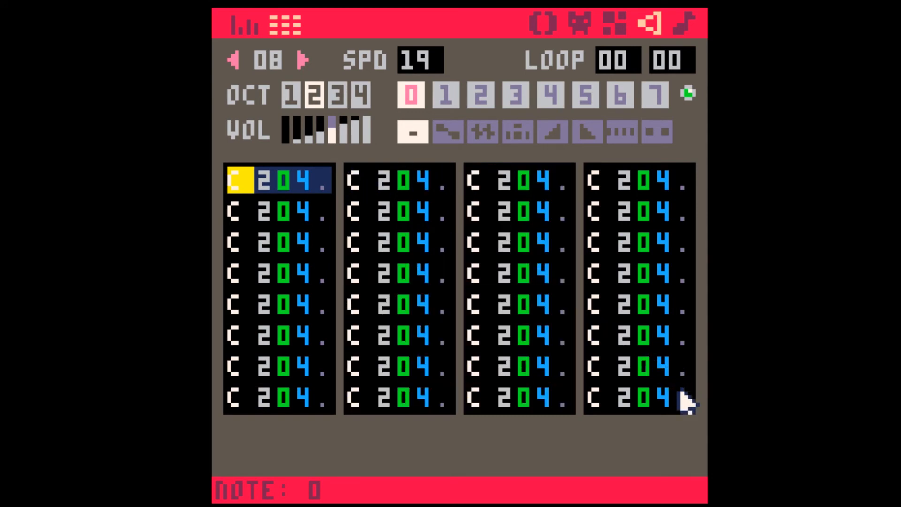
- Copy all 32 notes of SFX 08 into SFX 09 and set them to custom instrument 1
{"action": "left_click", "coordinate": [683, 399], "text": "shift"}
{"action": "key", "text": "ctrl+c"}
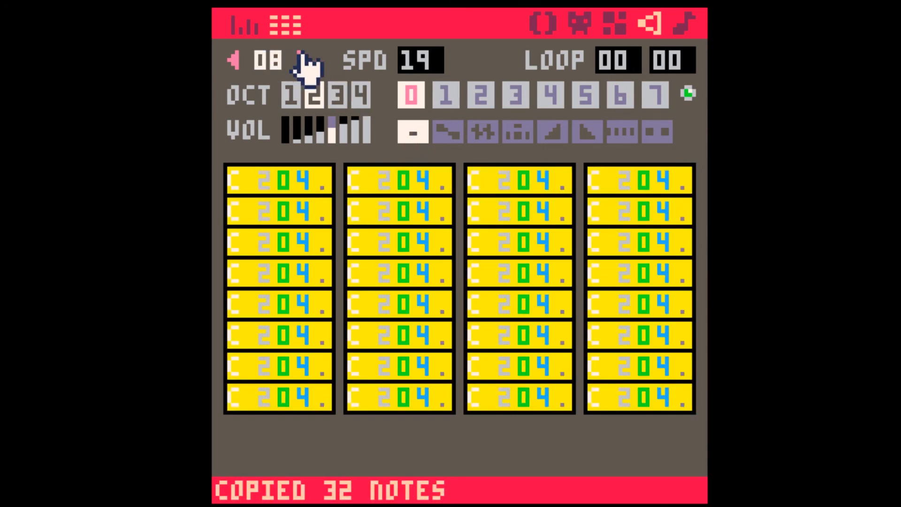
{"action": "left_click", "coordinate": [301, 60]}
{"action": "left_click", "coordinate": [254, 177]}
{"action": "key", "text": "ctrl+v"}
{"action": "left_click", "coordinate": [443, 97]}
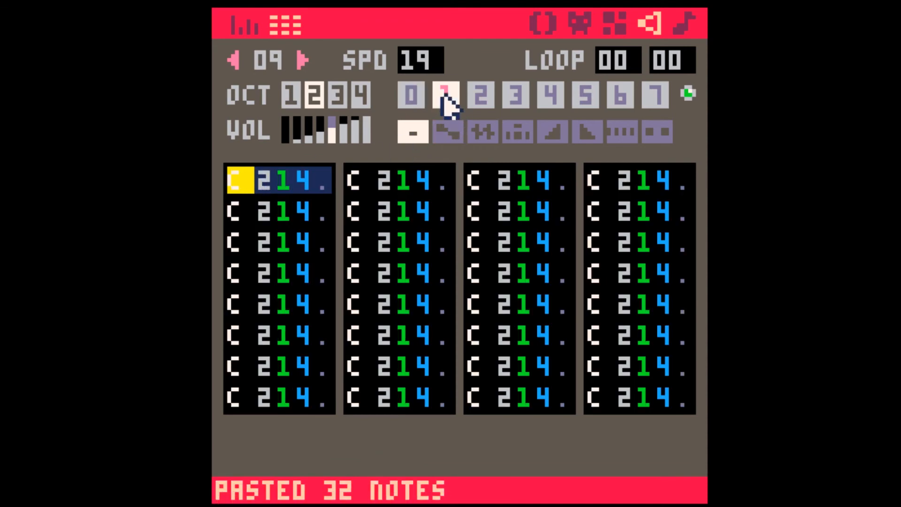
- Paste the 32 copied notes into SFX 10 and set them to custom instrument 2
{"action": "left_click", "coordinate": [302, 60]}
{"action": "left_click", "coordinate": [238, 177]}
{"action": "key", "text": "ctrl+v"}
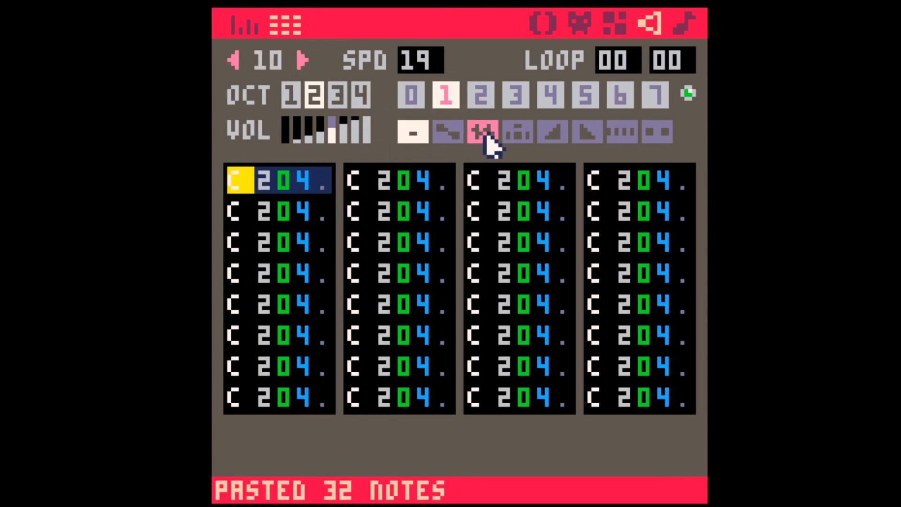
{"action": "left_click", "coordinate": [482, 96]}
- Paste the 32 copied notes into SFX 11 and set them to custom instrument 3
{"action": "left_click", "coordinate": [302, 59]}
{"action": "left_click", "coordinate": [241, 179]}
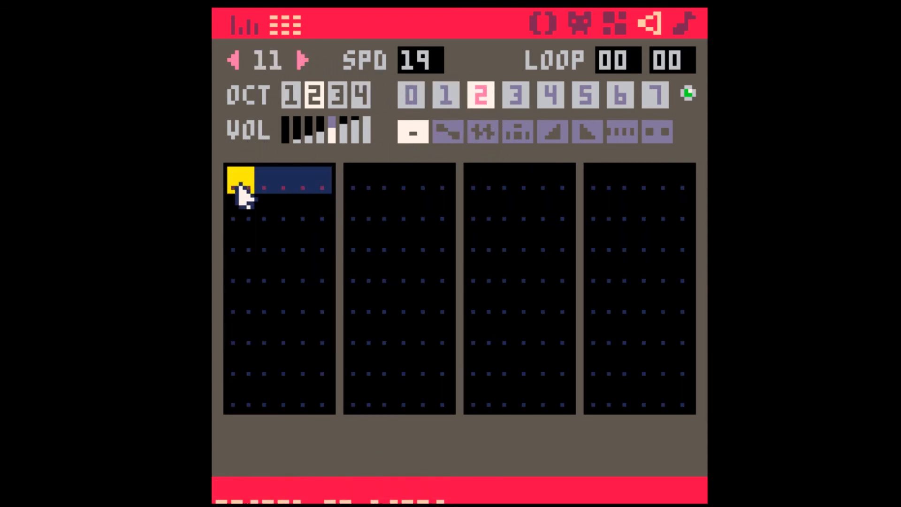
{"action": "key", "text": "ctrl+v"}
{"action": "left_click", "coordinate": [518, 98]}
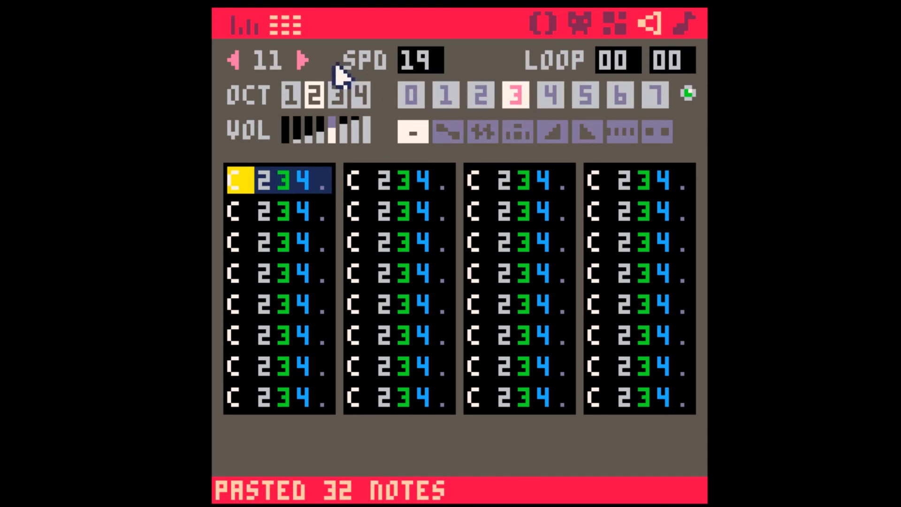
- Return to the music editor and play pattern 02 with its four instrument channels
{"action": "left_click", "coordinate": [676, 23]}
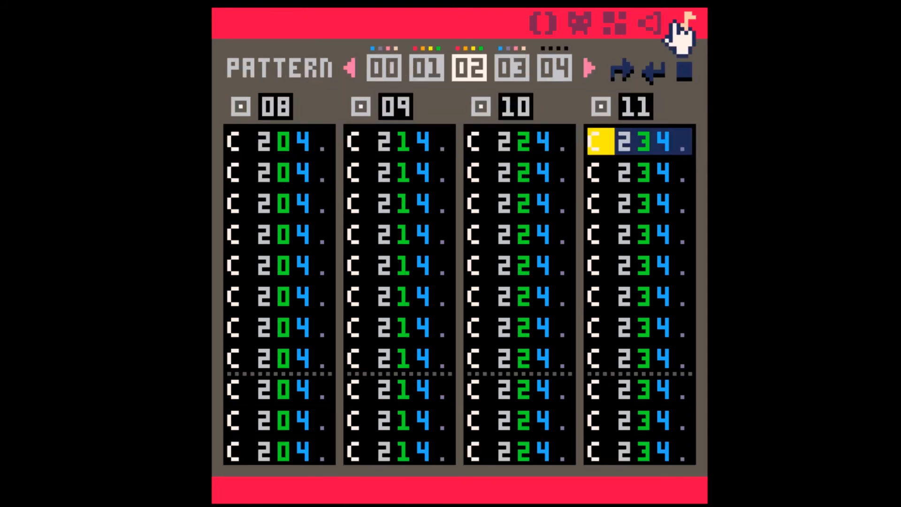
{"action": "left_click", "coordinate": [428, 69]}
{"action": "left_click", "coordinate": [468, 70]}
{"action": "key", "text": "space"}
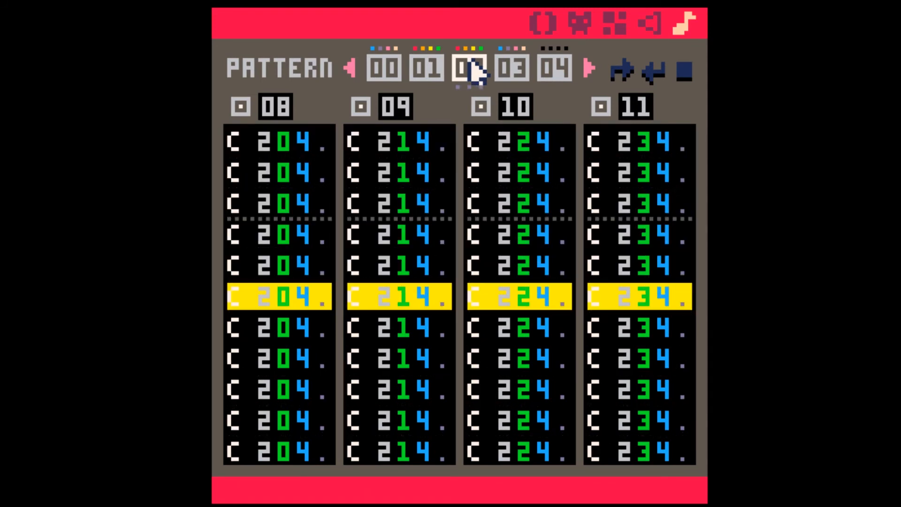
{"action": "key", "text": "space"}
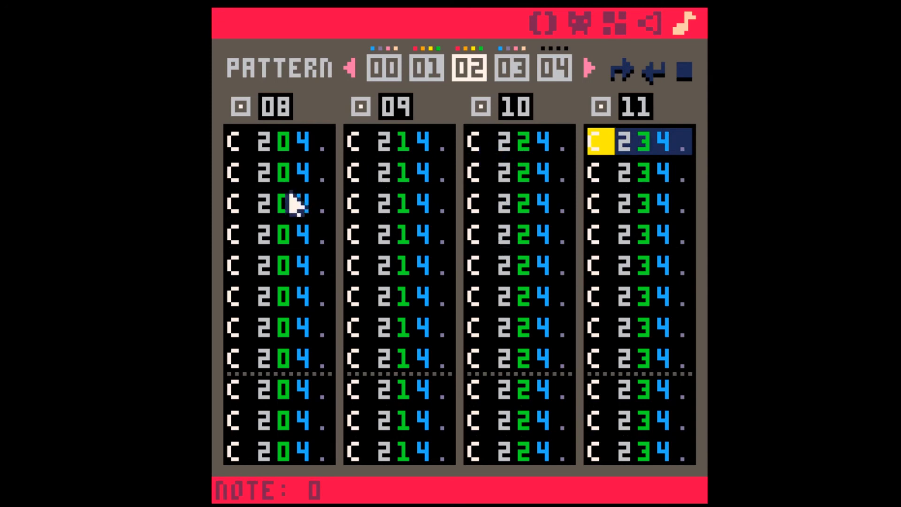
- Transpose notes 4 to 7 up one semitone to C# 2 in SFX 08, 09, 10 and 11, and play pattern 02
{"action": "key", "text": "Down"}
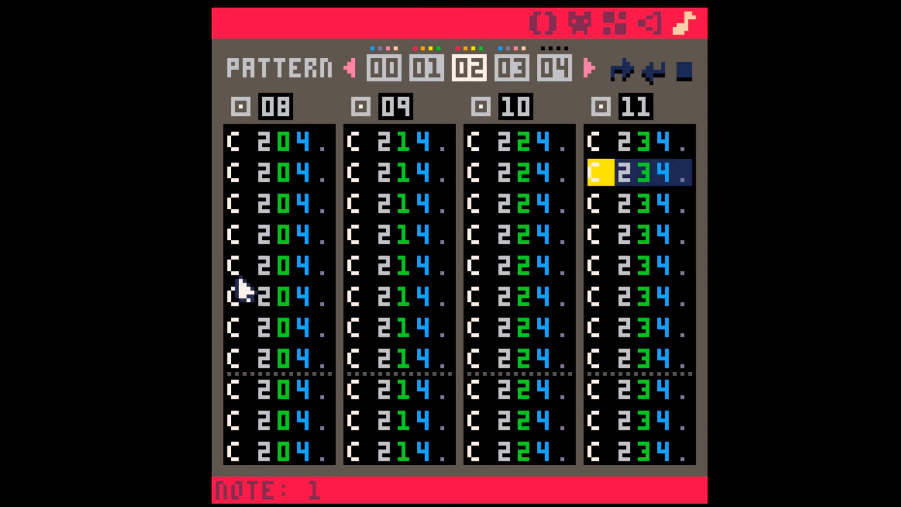
{"action": "left_click_drag", "start_coordinate": [238, 279], "coordinate": [320, 352]}
{"action": "key", "text": "ctrl+w"}
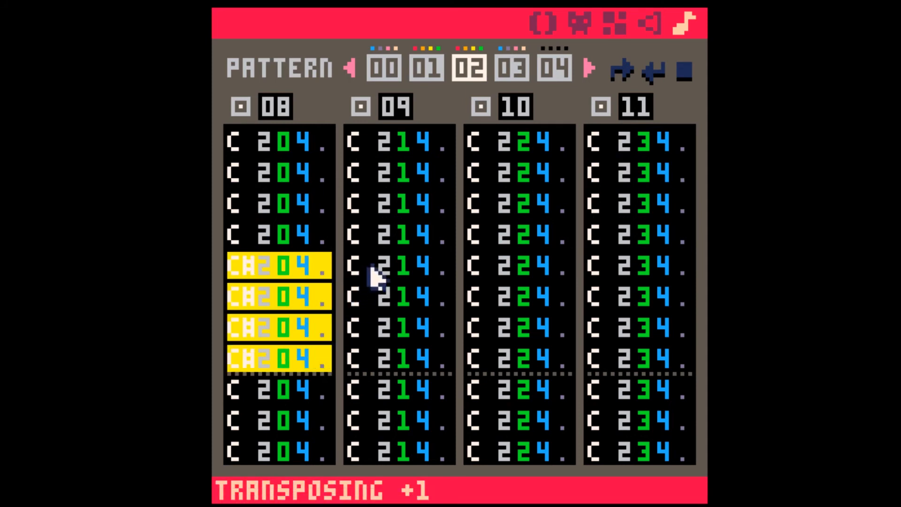
{"action": "left_click_drag", "start_coordinate": [373, 268], "coordinate": [442, 345]}
{"action": "key", "text": "ctrl+w"}
{"action": "left_click_drag", "start_coordinate": [480, 278], "coordinate": [569, 359]}
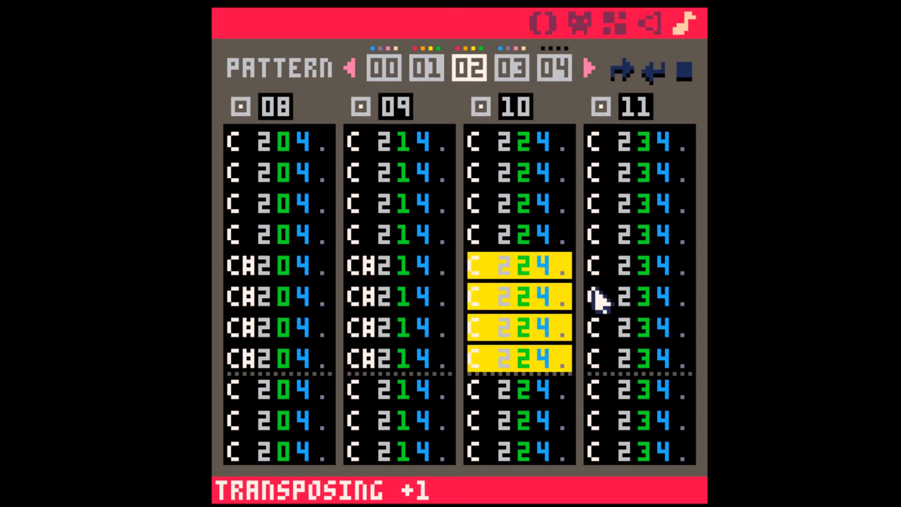
{"action": "key", "text": "ctrl+w"}
{"action": "left_click_drag", "start_coordinate": [595, 267], "coordinate": [684, 355]}
{"action": "key", "text": "ctrl+w"}
{"action": "key", "text": "space"}
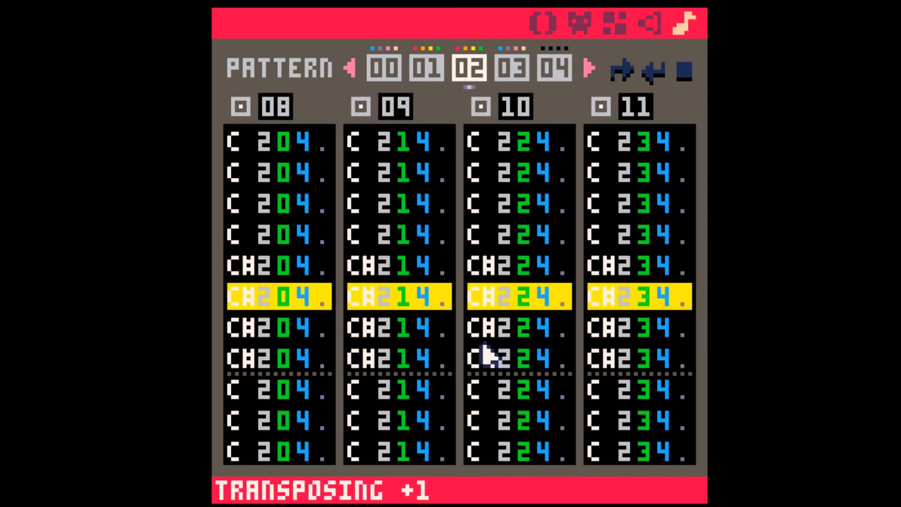
{"action": "key", "text": "space"}
{"action": "key", "text": "space"}
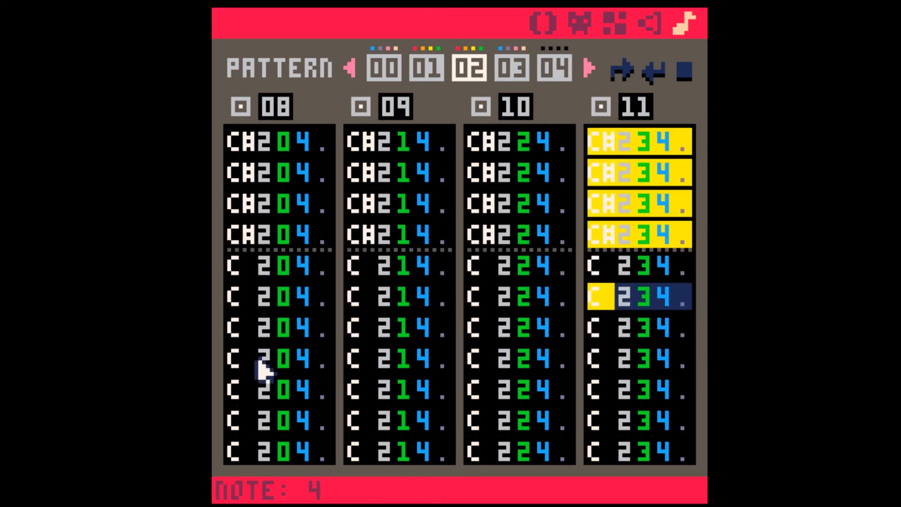
- Transpose staggered four-note groups up one semitone: notes 9–12 in SFX 08, 10–13 in 09, 11–14 in 10, 13–16 in 11, and play pattern 02
{"action": "left_click_drag", "start_coordinate": [240, 297], "coordinate": [328, 390]}
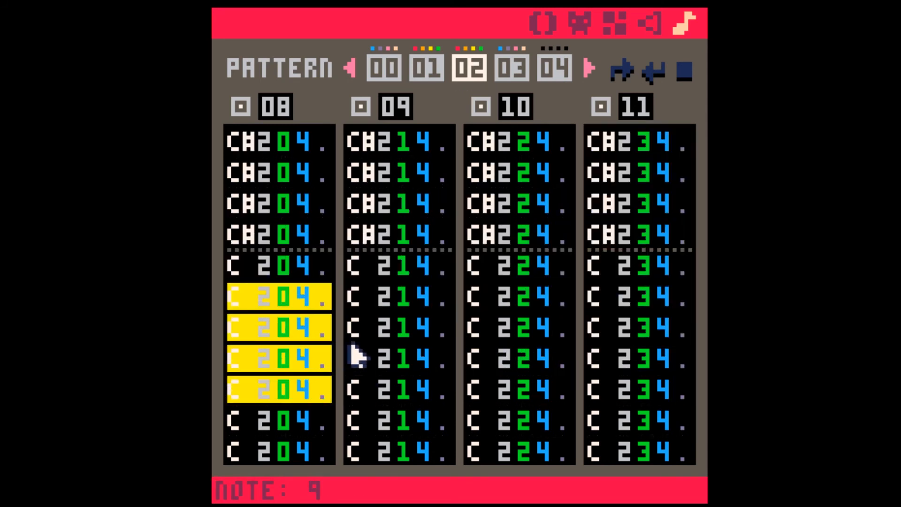
{"action": "key", "text": "ctrl+w"}
{"action": "left_click_drag", "start_coordinate": [356, 327], "coordinate": [444, 423]}
{"action": "key", "text": "ctrl+w"}
{"action": "left_click_drag", "start_coordinate": [479, 329], "coordinate": [564, 428]}
{"action": "key", "text": "ctrl+w"}
{"action": "left_click_drag", "start_coordinate": [599, 353], "coordinate": [676, 447]}
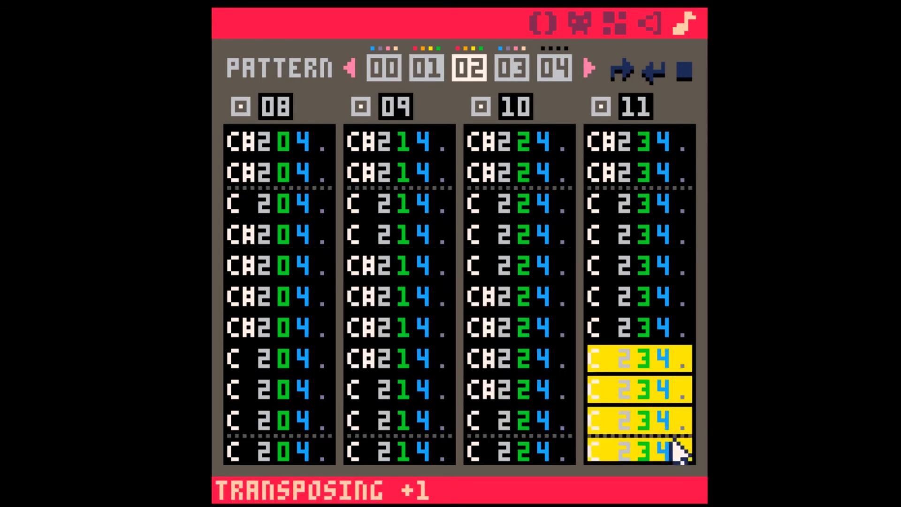
{"action": "key", "text": "ctrl+w"}
{"action": "key", "text": "space"}
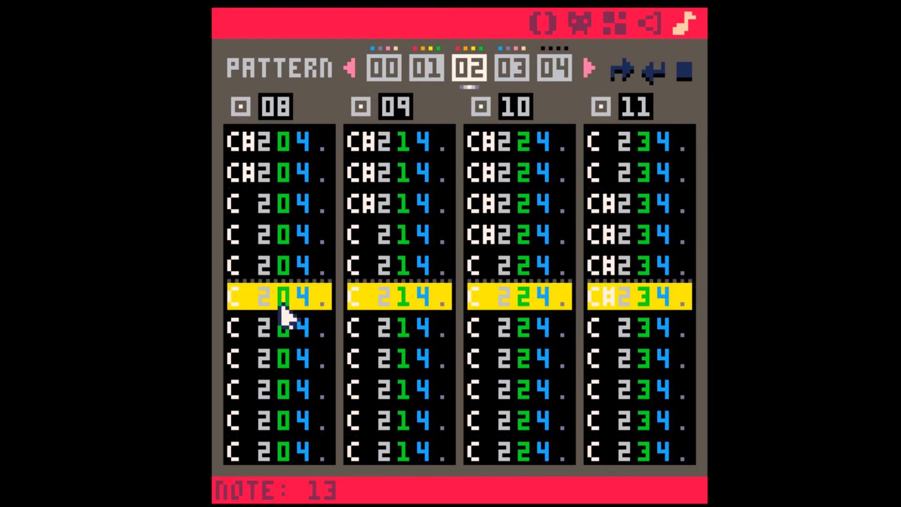
{"action": "key", "text": "space"}
{"action": "key", "text": "space"}
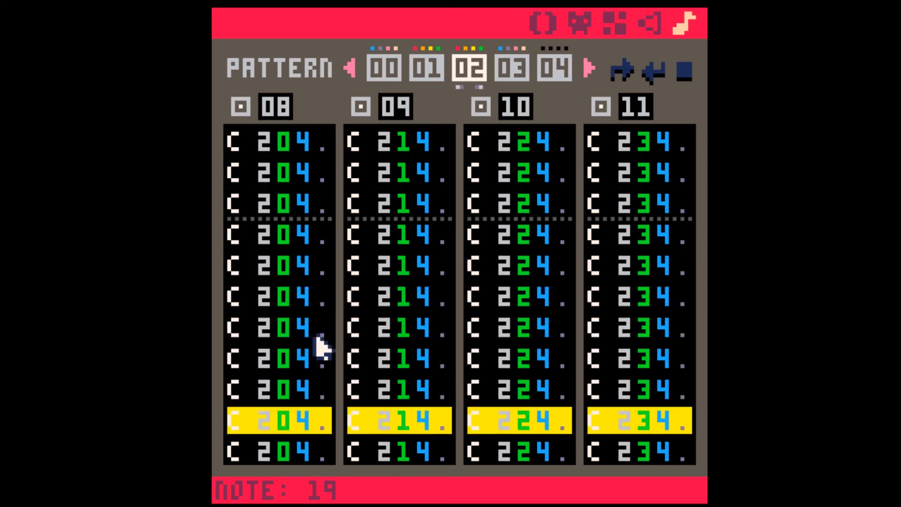
{"action": "key", "text": "space"}
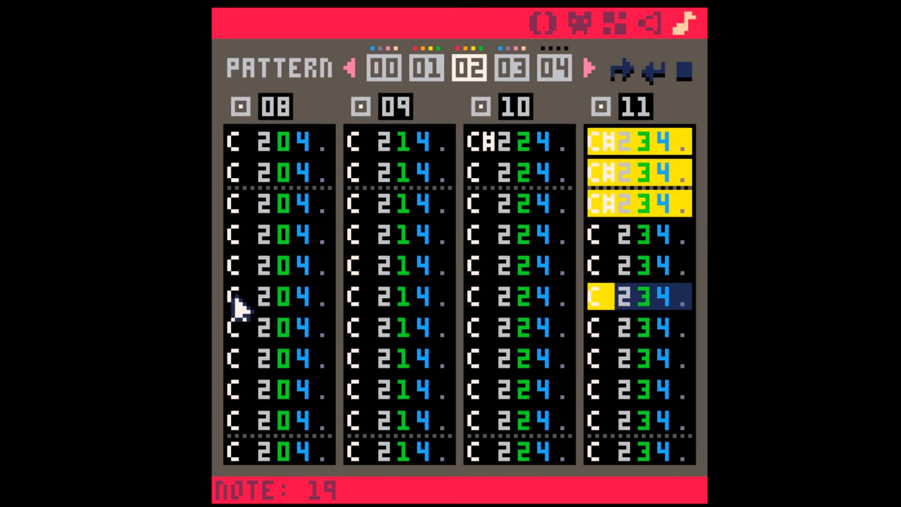
- Set notes 17 to 23 of SFX 08 to octave 1 in pattern 02
{"action": "left_click_drag", "start_coordinate": [237, 204], "coordinate": [315, 389]}
{"action": "scroll", "coordinate": [238, 312], "scroll_direction": "up", "scroll_amount": 4}
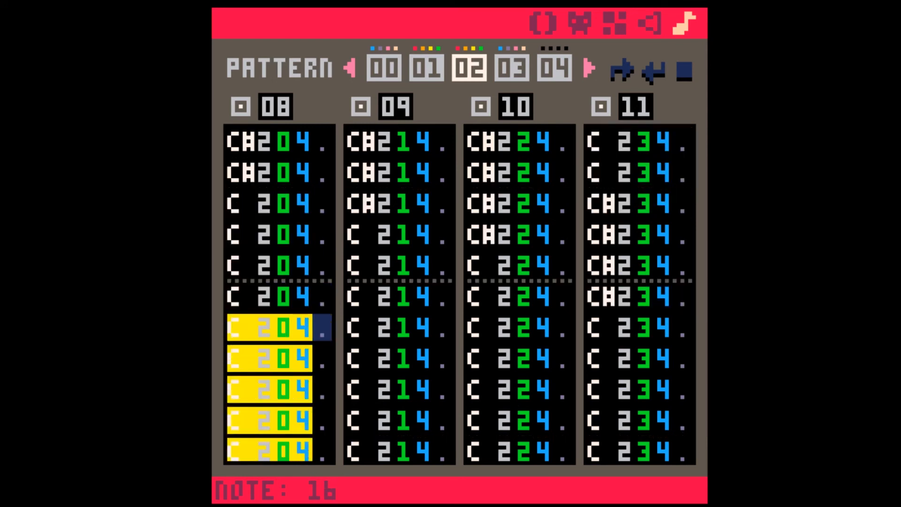
{"action": "scroll", "coordinate": [304, 392], "scroll_direction": "down", "scroll_amount": 10}
{"action": "scroll", "coordinate": [277, 245], "scroll_direction": "up", "scroll_amount": 8}
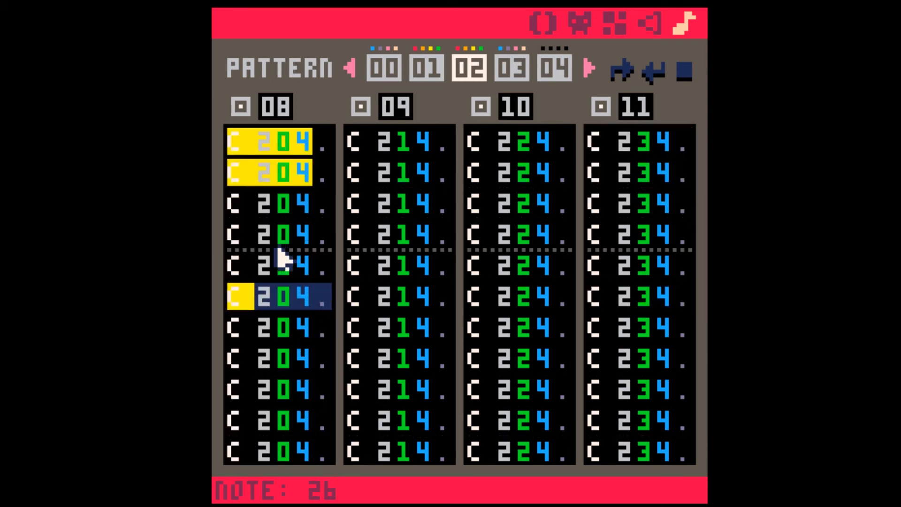
{"action": "left_click", "coordinate": [266, 266]}
{"action": "type", "text": "1111111"}
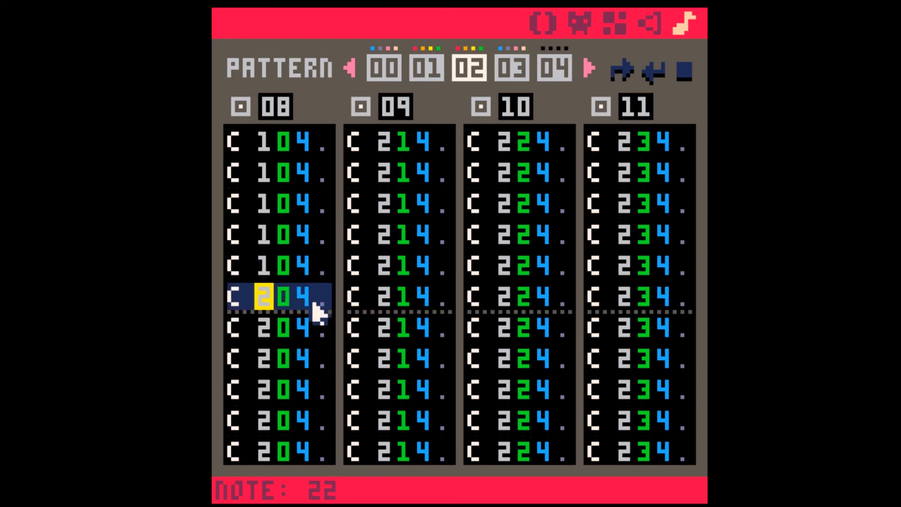
- Copy the seven octave 1 notes of SFX 08 into the same rows of SFX 09, 10 and 11, and play pattern 02
{"action": "key", "text": "Up"}
{"action": "key", "text": "shift+Up"}
{"action": "key", "text": "shift+Up"}
{"action": "key", "text": "shift+Up"}
{"action": "key", "text": "shift+Up"}
{"action": "key", "text": "shift+Up"}
{"action": "key", "text": "shift+Up"}
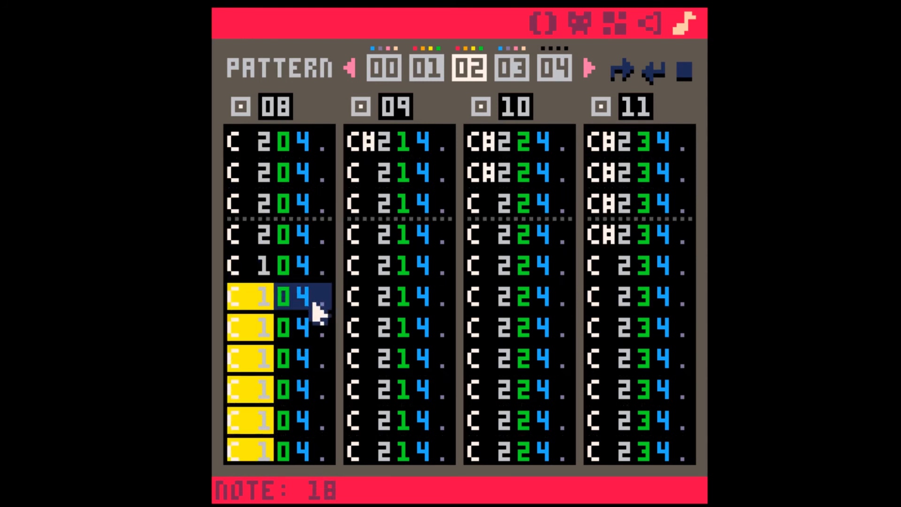
{"action": "key", "text": "ctrl+c"}
{"action": "key", "text": "Tab"}
{"action": "key", "text": "ctrl+v"}
{"action": "key", "text": "Tab"}
{"action": "key", "text": "ctrl+v"}
{"action": "key", "text": "Tab"}
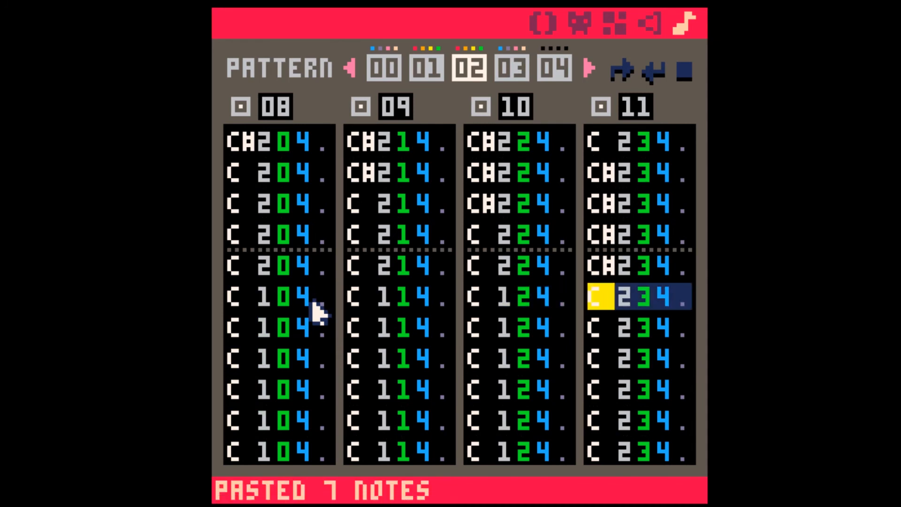
{"action": "key", "text": "ctrl+v"}
{"action": "key", "text": "space"}
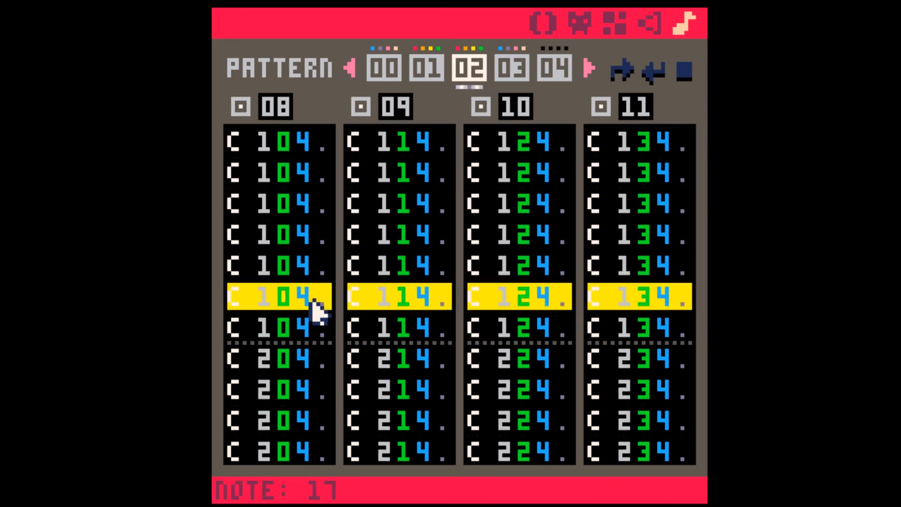
{"action": "key", "text": "space"}
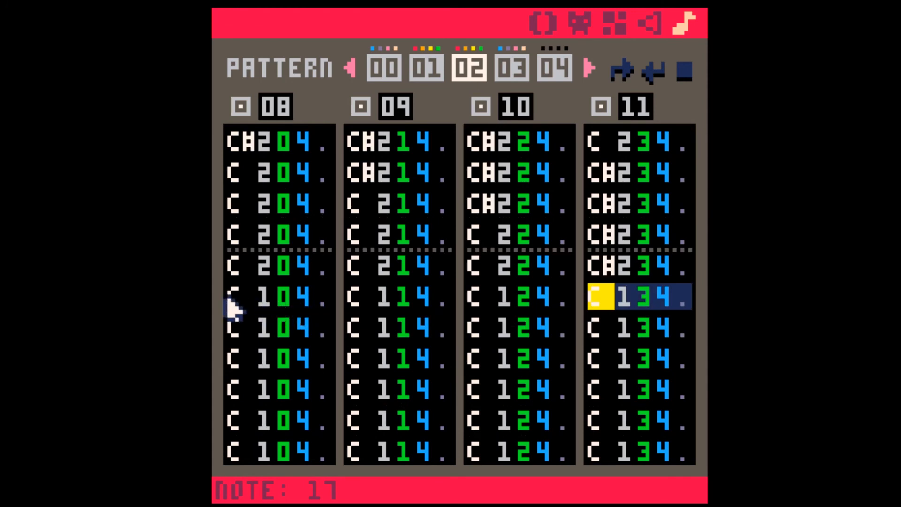
- Set notes 24 to 31 of SFX 08 to octave 3
{"action": "scroll", "coordinate": [245, 351], "scroll_direction": "down", "scroll_amount": 8}
{"action": "left_click", "coordinate": [262, 265]}
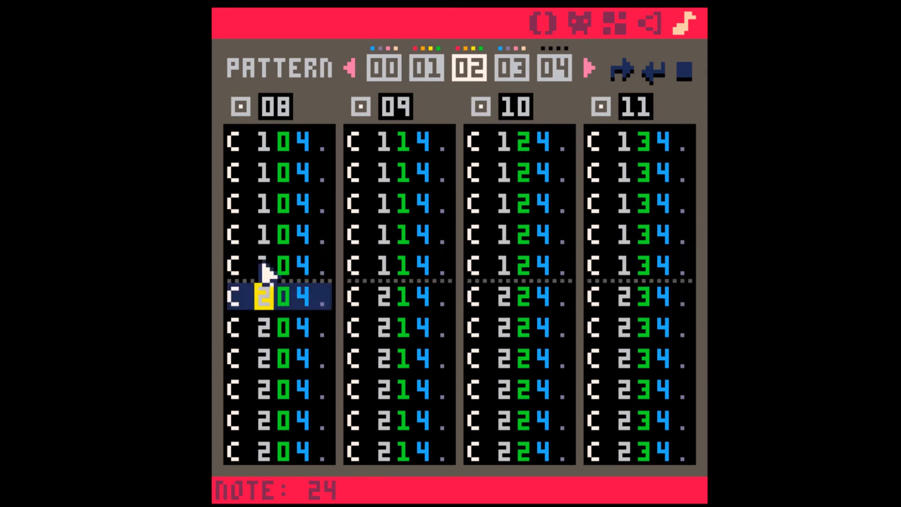
{"action": "key", "text": "3"}
{"action": "key", "text": "3"}
{"action": "key", "text": "3"}
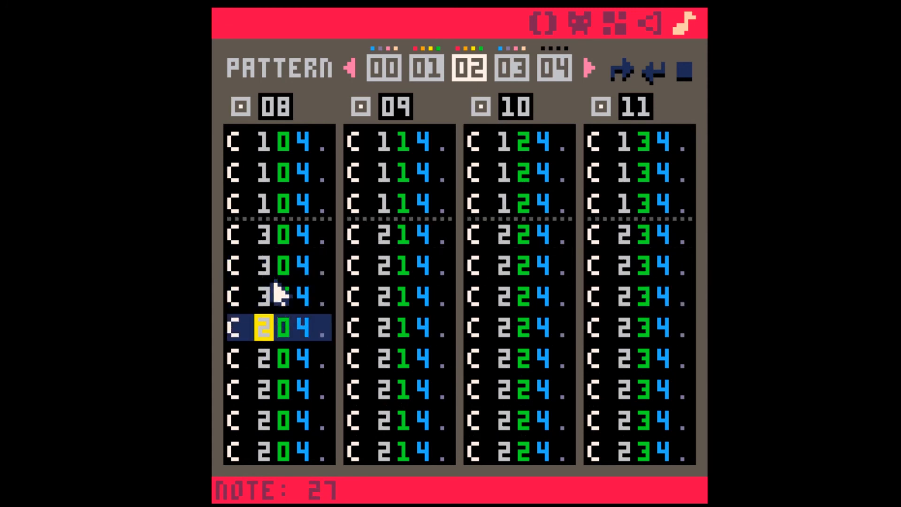
{"action": "key", "text": "3"}
{"action": "key", "text": "3"}
{"action": "key", "text": "3"}
{"action": "key", "text": "3"}
{"action": "key", "text": "3"}
{"action": "key", "text": "Up"}
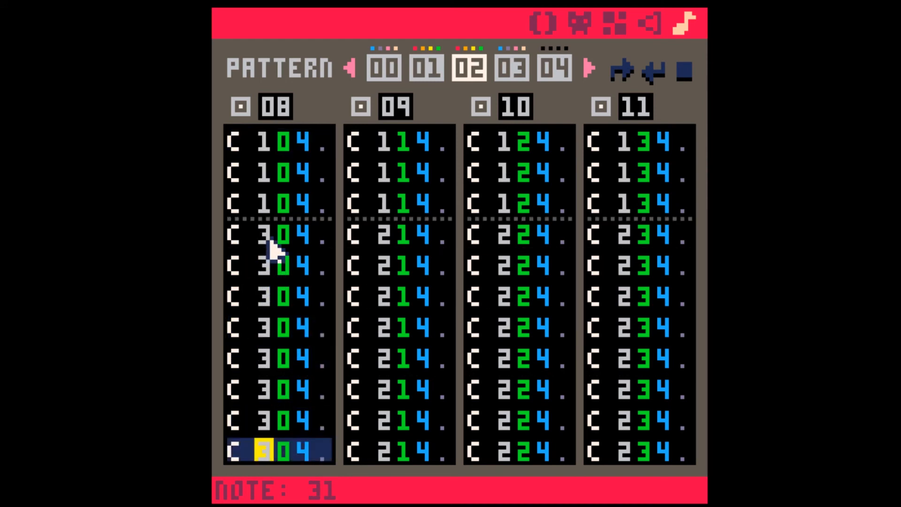
- Copy the eight octave 3 notes of SFX 08 into the same rows of SFX 09, 10 and 11, and play pattern 02
{"action": "key", "text": "Up"}
{"action": "key", "text": "Down"}
{"action": "key", "text": "shift+Up"}
{"action": "key", "text": "shift+Up"}
{"action": "key", "text": "shift+Up"}
{"action": "key", "text": "shift+Up"}
{"action": "key", "text": "shift+Up"}
{"action": "key", "text": "shift+Up"}
{"action": "key", "text": "shift+Up"}
{"action": "key", "text": "ctrl+c"}
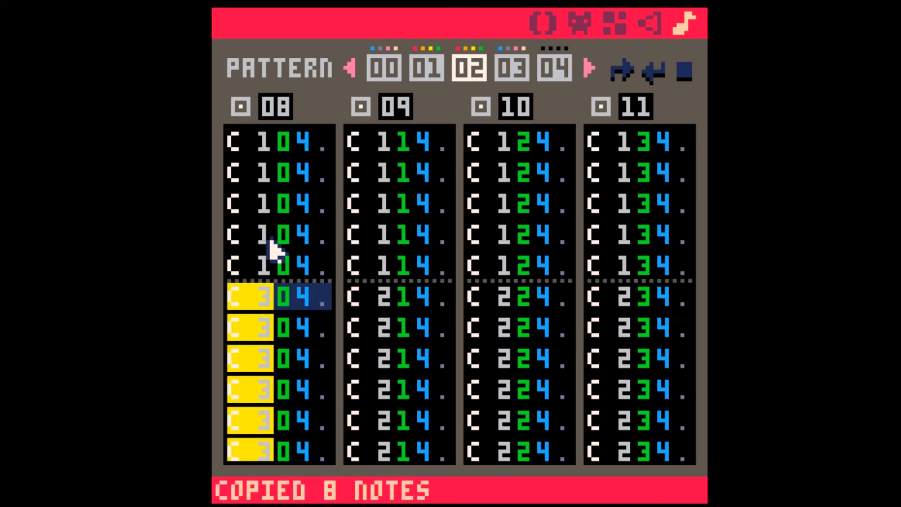
{"action": "key", "text": "ctrl+Right"}
{"action": "key", "text": "ctrl+v"}
{"action": "key", "text": "ctrl+Right"}
{"action": "key", "text": "ctrl+v"}
{"action": "key", "text": "ctrl+Right"}
{"action": "key", "text": "ctrl+v"}
{"action": "key", "text": "space"}
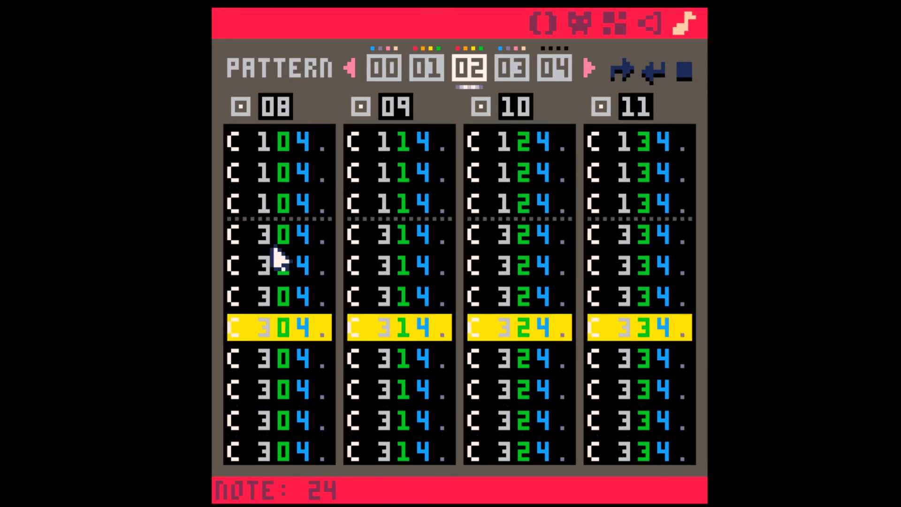
{"action": "key", "text": "space"}
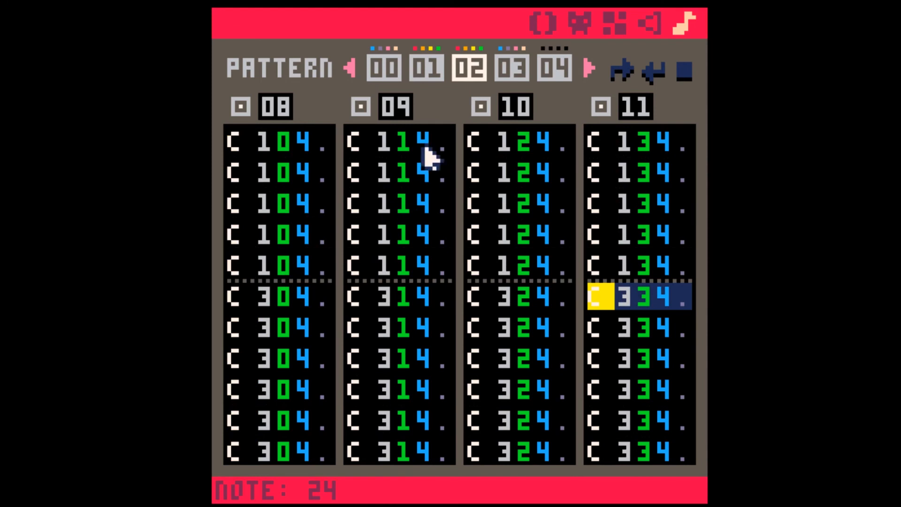
- Assign the empty SFX 12, 13, 14 and 15 to the four channels of pattern 03
{"action": "left_click", "coordinate": [509, 70]}
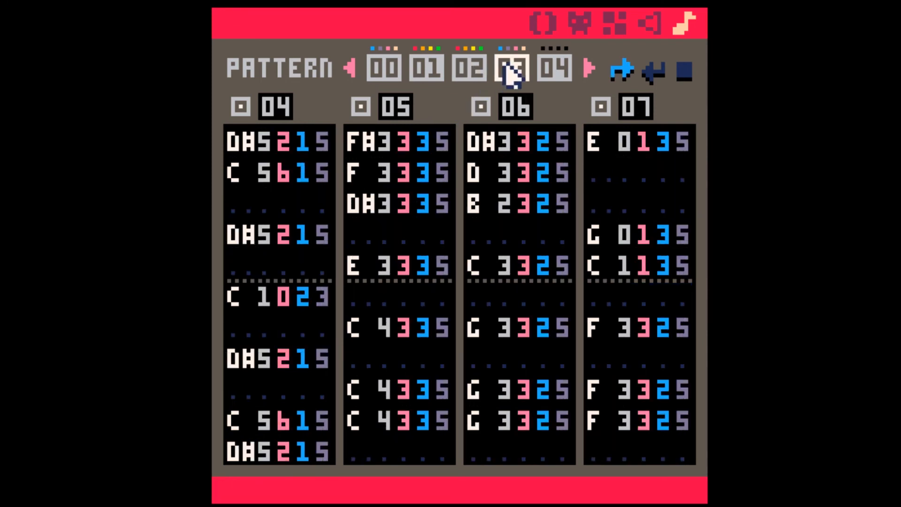
{"action": "left_click", "coordinate": [471, 73]}
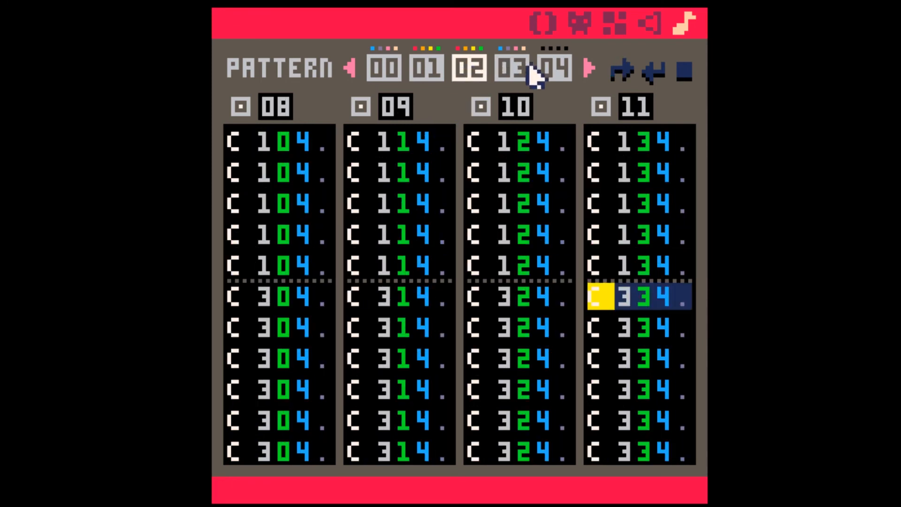
{"action": "left_click", "coordinate": [498, 70]}
{"action": "left_click_drag", "start_coordinate": [285, 115], "coordinate": [275, 124]}
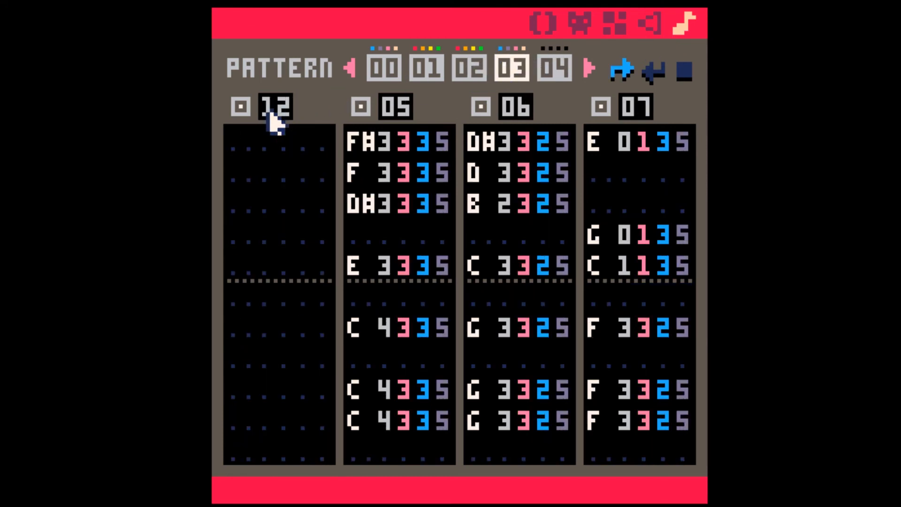
{"action": "left_click_drag", "start_coordinate": [394, 117], "coordinate": [407, 124]}
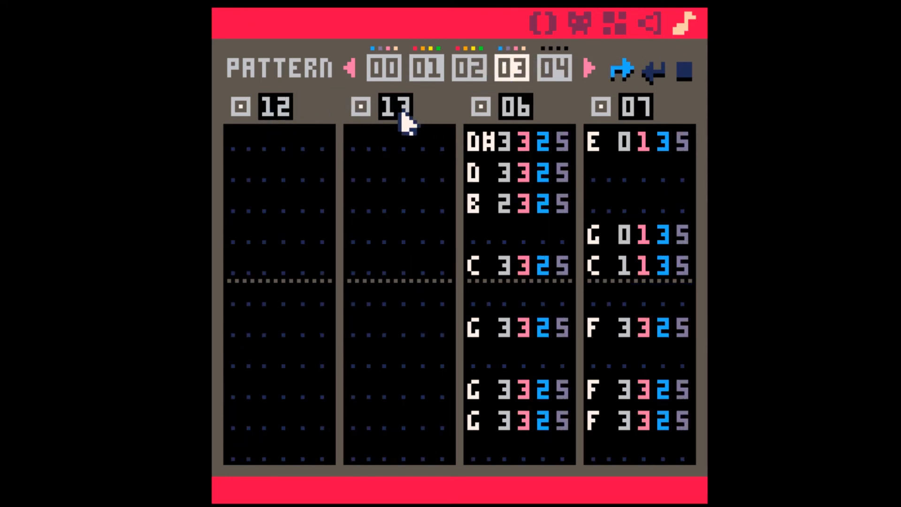
{"action": "left_click_drag", "start_coordinate": [520, 113], "coordinate": [513, 117]}
{"action": "left_click_drag", "start_coordinate": [631, 117], "coordinate": [633, 123]}
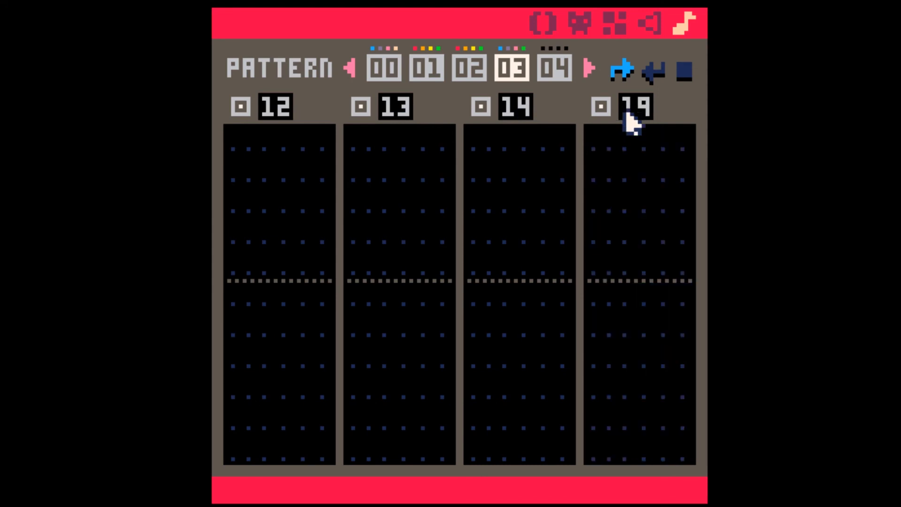
- Copy the whole SFX 08 into SFX 12 in the sound editor and set its notes to custom instrument 4
{"action": "left_click", "coordinate": [473, 75]}
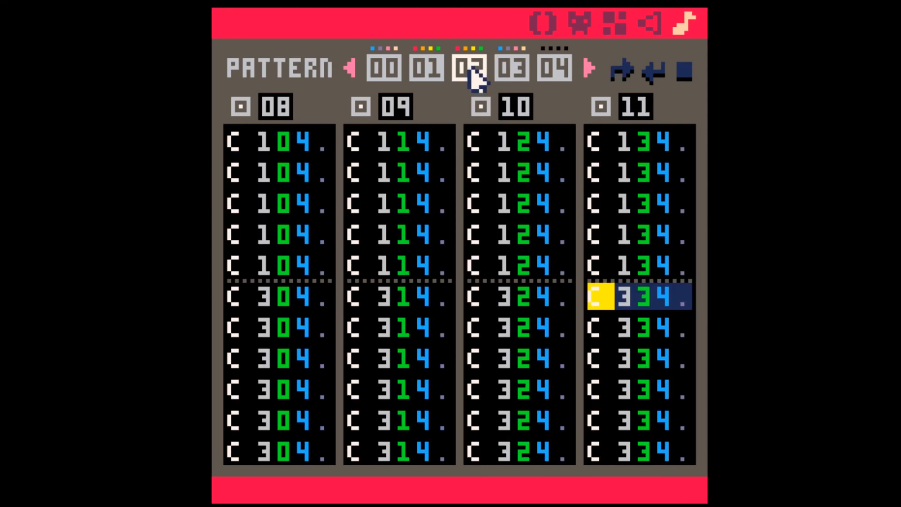
{"action": "left_click", "coordinate": [648, 26]}
{"action": "left_click", "coordinate": [233, 58]}
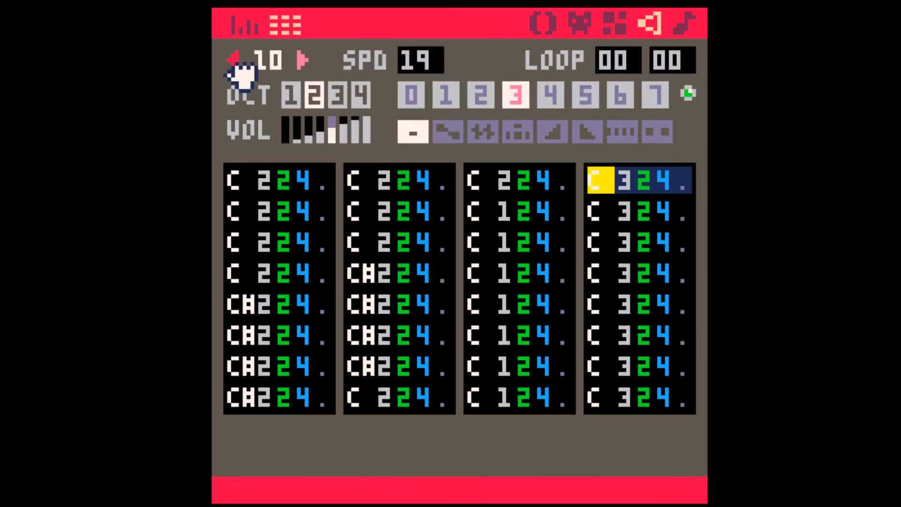
{"action": "left_click", "coordinate": [234, 58]}
{"action": "left_click", "coordinate": [233, 58]}
{"action": "key", "text": "ctrl+c"}
{"action": "left_click", "coordinate": [302, 60]}
{"action": "left_click", "coordinate": [302, 60]}
{"action": "left_click", "coordinate": [302, 61]}
{"action": "left_click", "coordinate": [301, 60]}
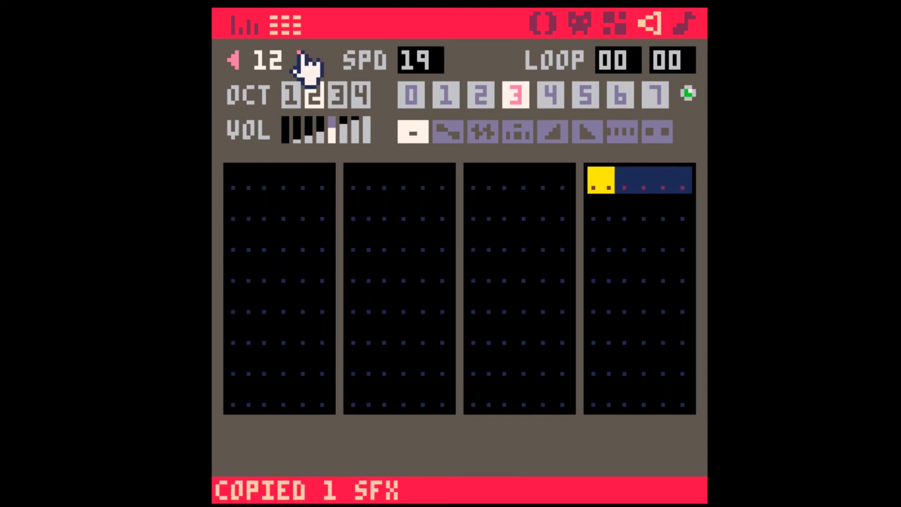
{"action": "key", "text": "ctrl+v"}
{"action": "left_click", "coordinate": [552, 96]}
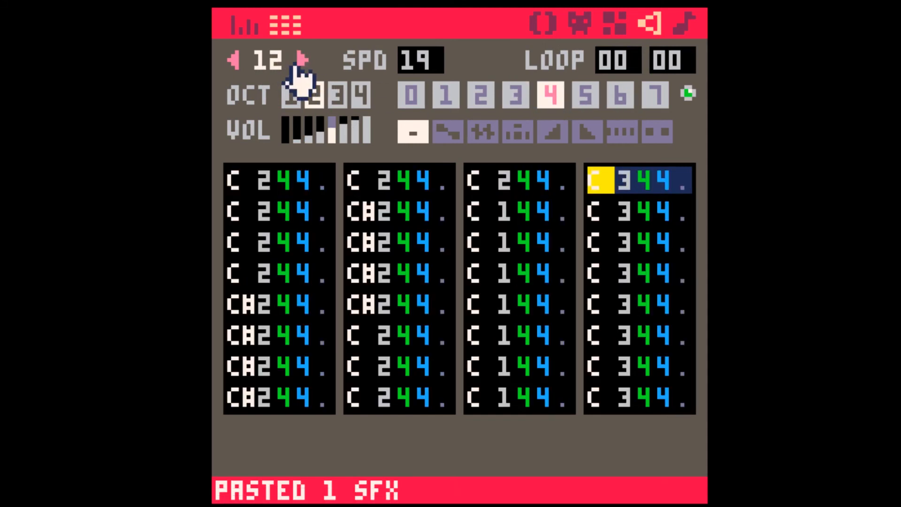
- Copy SFX 12 into SFX 13 and set its notes to custom instrument 5
{"action": "key", "text": "ctrl+c"}
{"action": "left_click", "coordinate": [300, 61]}
{"action": "key", "text": "ctrl+v"}
{"action": "left_click", "coordinate": [586, 96]}
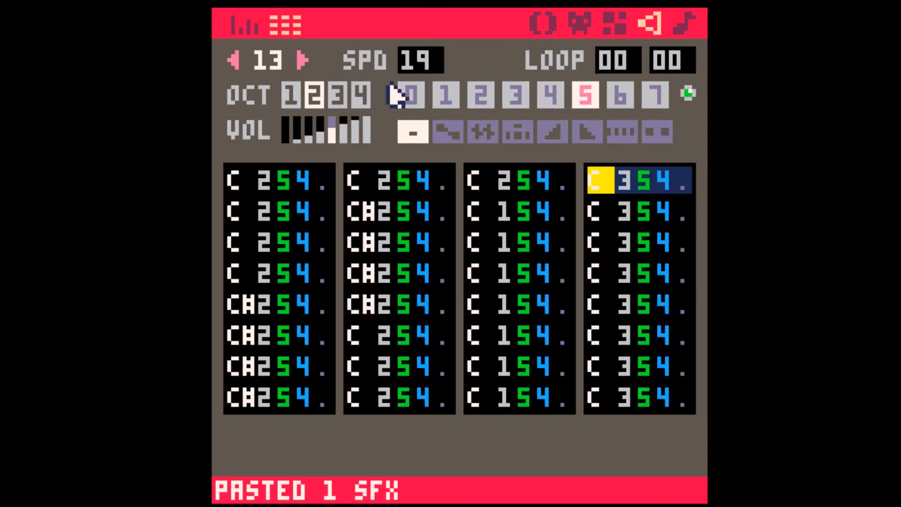
- Copy SFX 13 into SFX 14 and set its notes to custom instrument 6
{"action": "key", "text": "ctrl+c"}
{"action": "left_click", "coordinate": [303, 61]}
{"action": "key", "text": "ctrl+v"}
{"action": "left_click", "coordinate": [620, 97]}
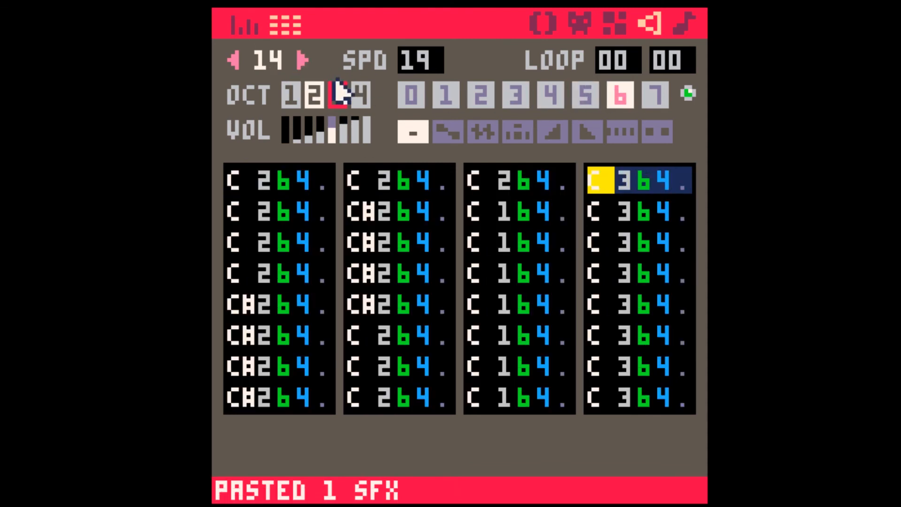
- Copy the notes into SFX 15 and set them to custom instrument 7
{"action": "key", "text": "ctrl+c"}
{"action": "left_click", "coordinate": [303, 60]}
{"action": "key", "text": "ctrl+v"}
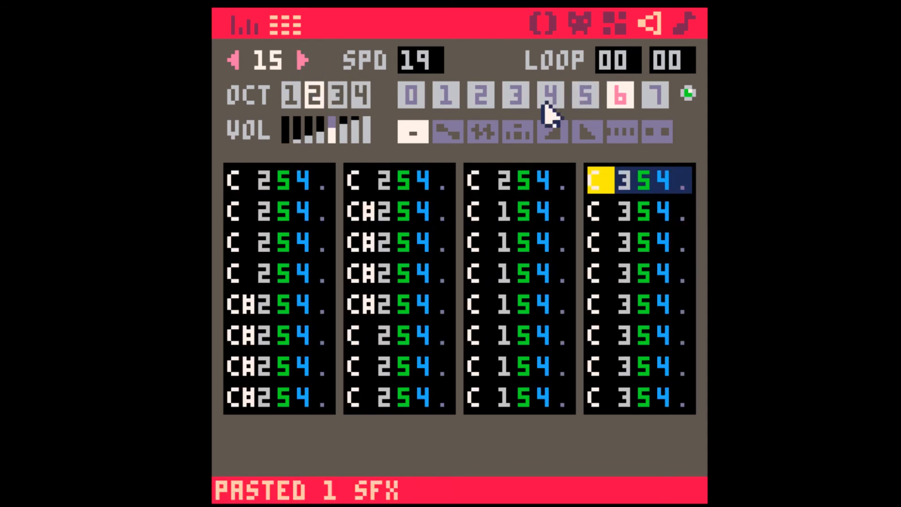
{"action": "left_click", "coordinate": [656, 97]}
- Return to the music editor and play pattern 03 with its four instrument channels
{"action": "left_click", "coordinate": [686, 22]}
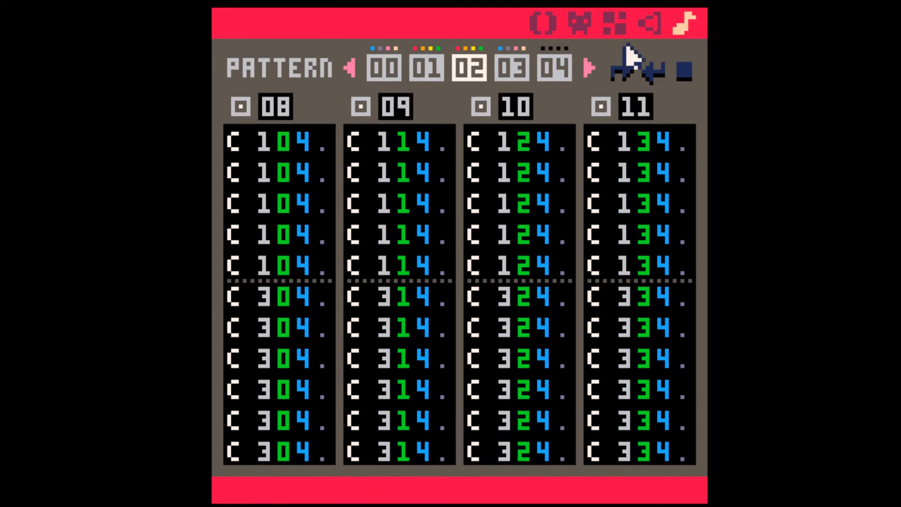
{"action": "left_click", "coordinate": [513, 69]}
{"action": "key", "text": "space"}
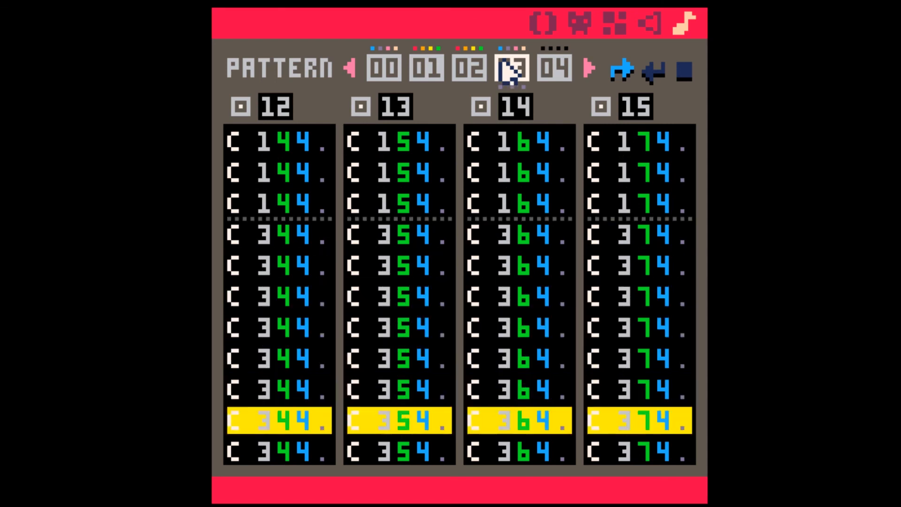
{"action": "key", "text": "space"}
- Play the music from pattern 02 on into pattern 03, then stop playback
{"action": "left_click", "coordinate": [467, 71]}
{"action": "key", "text": "space"}
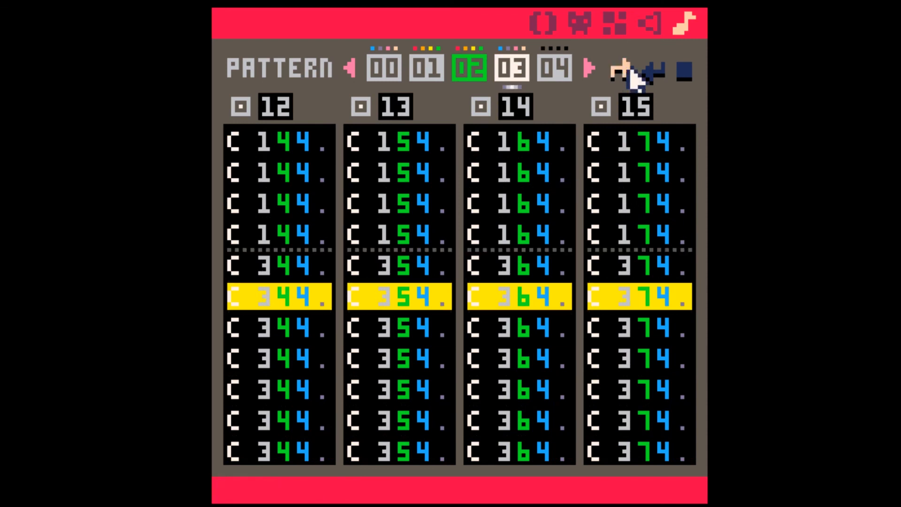
{"action": "key", "text": "space"}
- Look back at SFX 11 in the sound editor and return to the music editor
{"action": "left_click", "coordinate": [652, 24]}
{"action": "left_click", "coordinate": [232, 59]}
{"action": "left_click", "coordinate": [232, 59]}
{"action": "left_click", "coordinate": [232, 59]}
{"action": "left_click", "coordinate": [232, 59]}
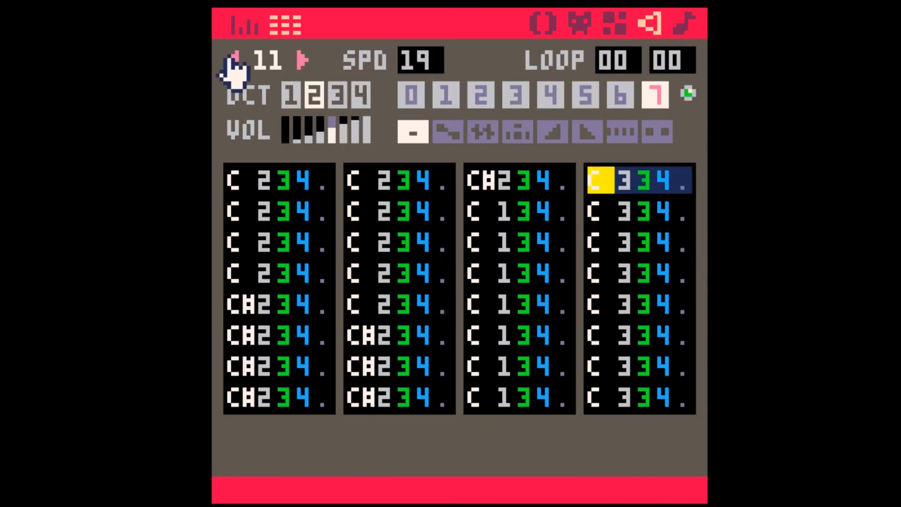
{"action": "left_click", "coordinate": [685, 24]}
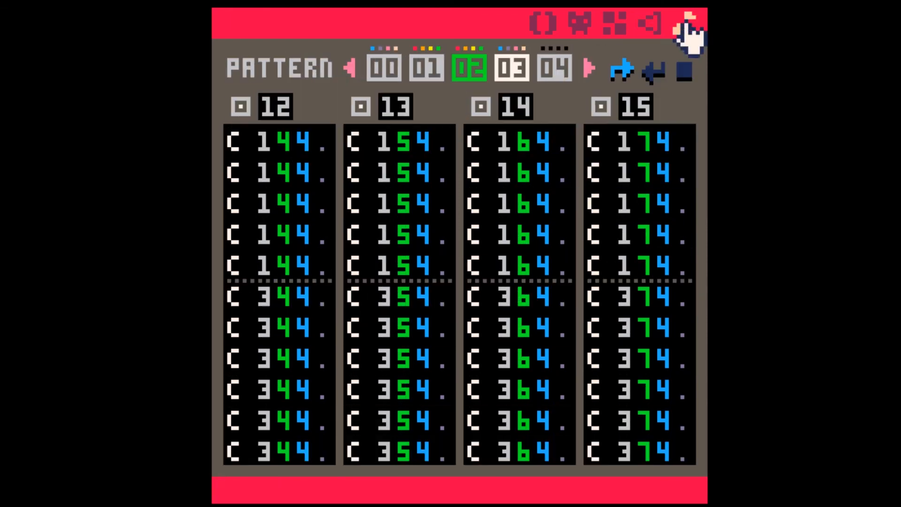
- Open SFX 12 from pattern 03 in the sound editor's pitch view and choose custom instrument 4
{"action": "left_click", "coordinate": [472, 69]}
{"action": "left_click", "coordinate": [511, 68]}
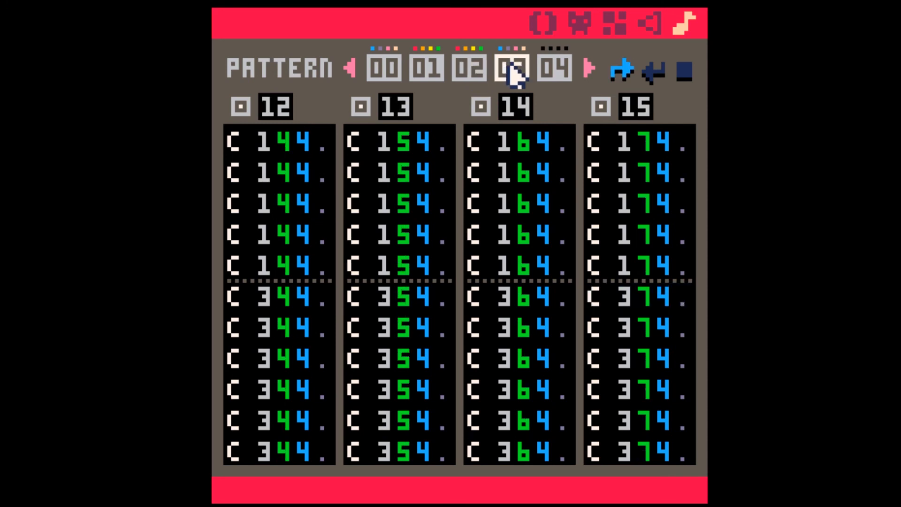
{"action": "left_click", "coordinate": [282, 202]}
{"action": "scroll", "coordinate": [282, 202], "scroll_direction": "up", "scroll_amount": 3}
{"action": "left_click", "coordinate": [653, 23]}
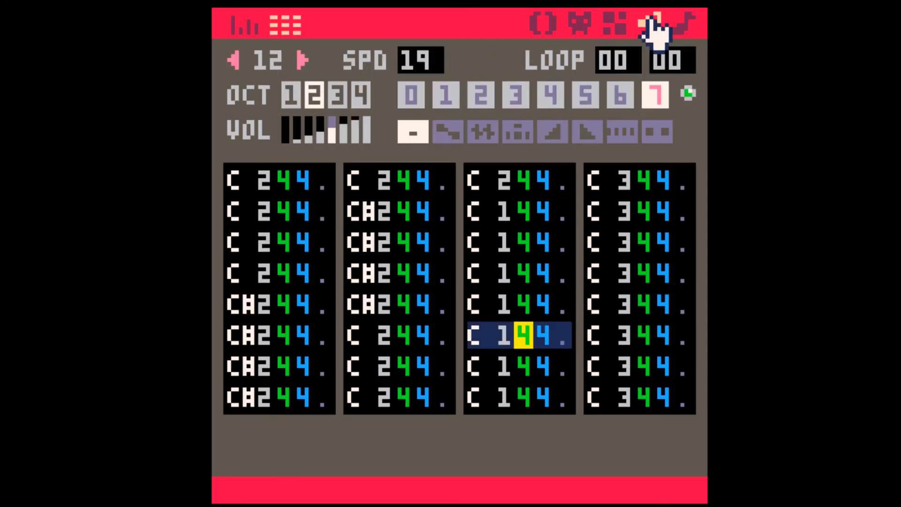
{"action": "left_click", "coordinate": [547, 101]}
{"action": "key", "text": "Tab"}
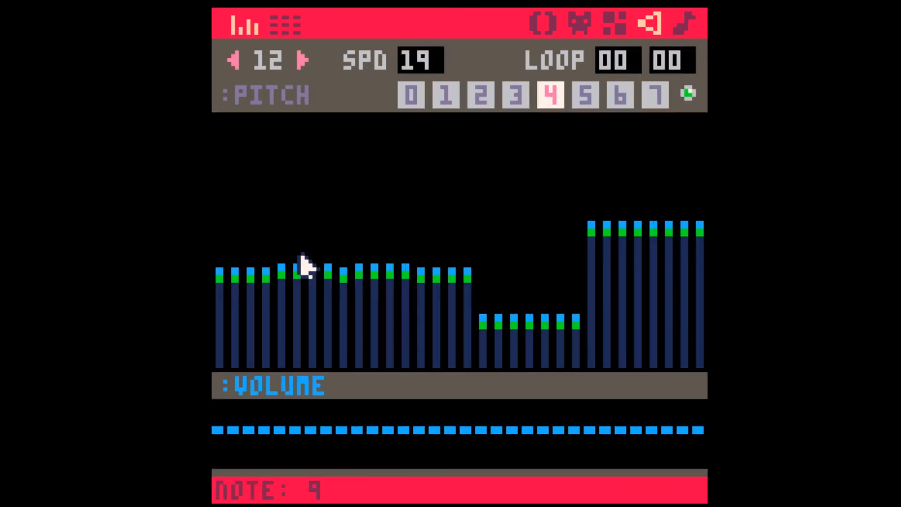
- Raise the pitch of scattered notes across SFX 12 with custom instrument 4, playing the sound while drawing
{"action": "left_click", "coordinate": [261, 168]}
{"action": "left_click", "coordinate": [305, 230]}
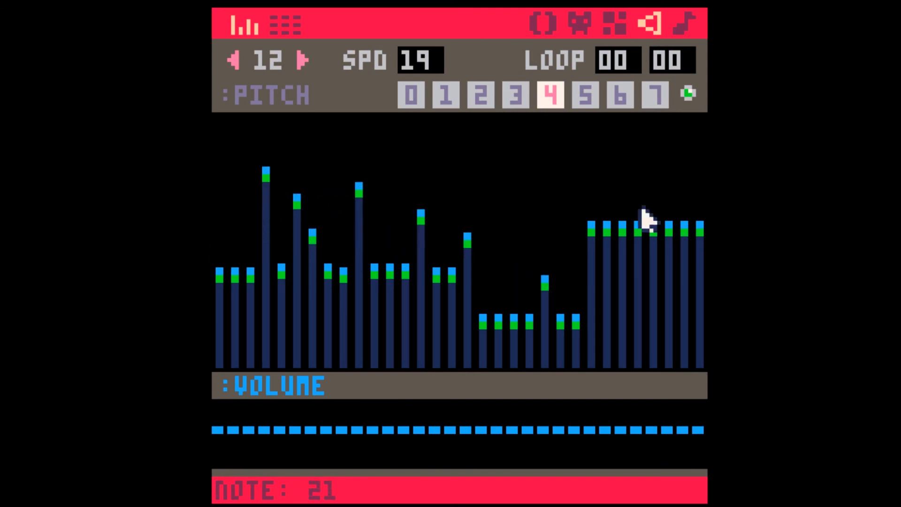
{"action": "left_click", "coordinate": [684, 173]}
{"action": "key", "text": "space"}
{"action": "left_click_drag", "start_coordinate": [389, 233], "coordinate": [374, 242]}
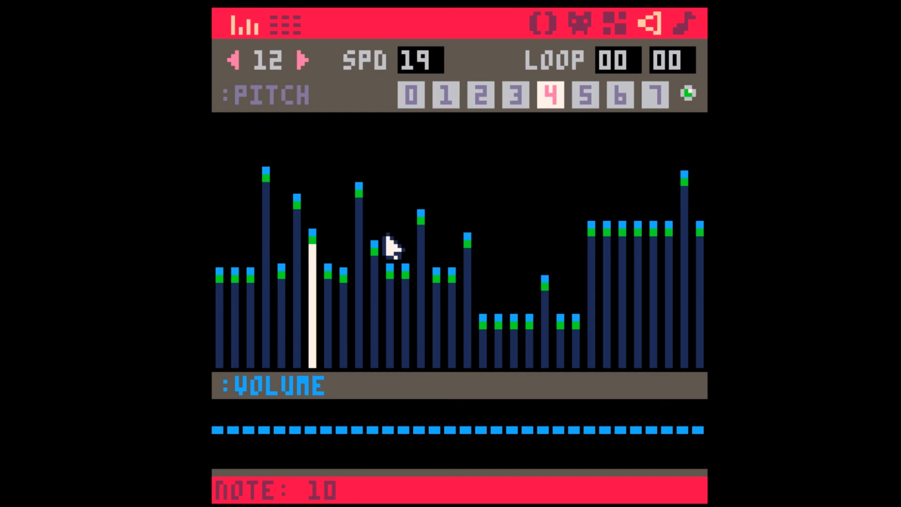
{"action": "left_click", "coordinate": [512, 236]}
{"action": "left_click", "coordinate": [653, 186]}
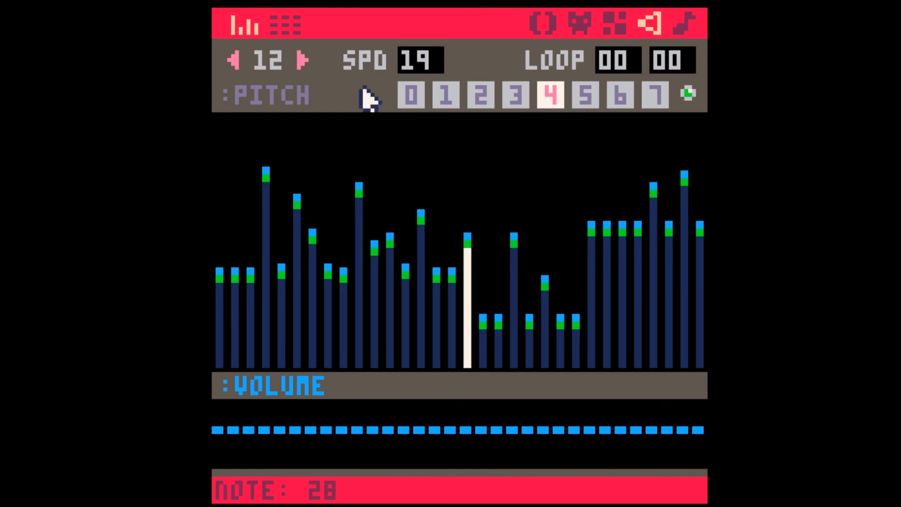
- View the note grid of SFX 13, return to the music editor, and briefly play pattern 03
{"action": "left_click", "coordinate": [303, 60]}
{"action": "key", "text": "Tab"}
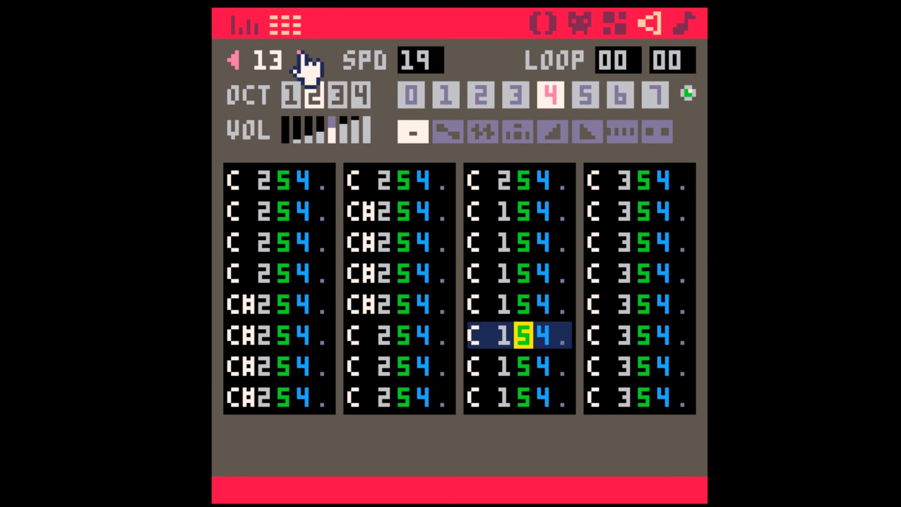
{"action": "left_click", "coordinate": [687, 23]}
{"action": "key", "text": "space"}
{"action": "key", "text": "space"}
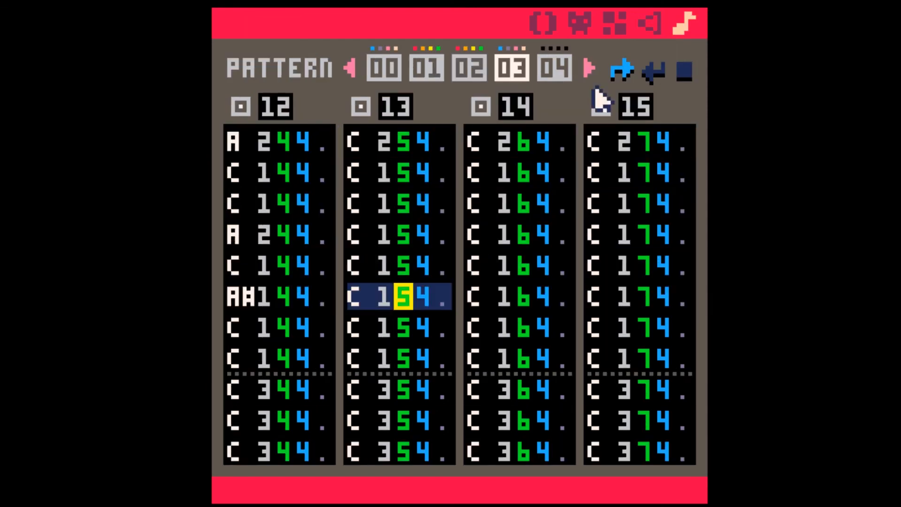
- Copy the first four C 2 notes of SFX 14 and paste them over its following C# 2 notes
{"action": "scroll", "coordinate": [488, 186], "scroll_direction": "up", "scroll_amount": 5}
{"action": "left_click", "coordinate": [488, 149]}
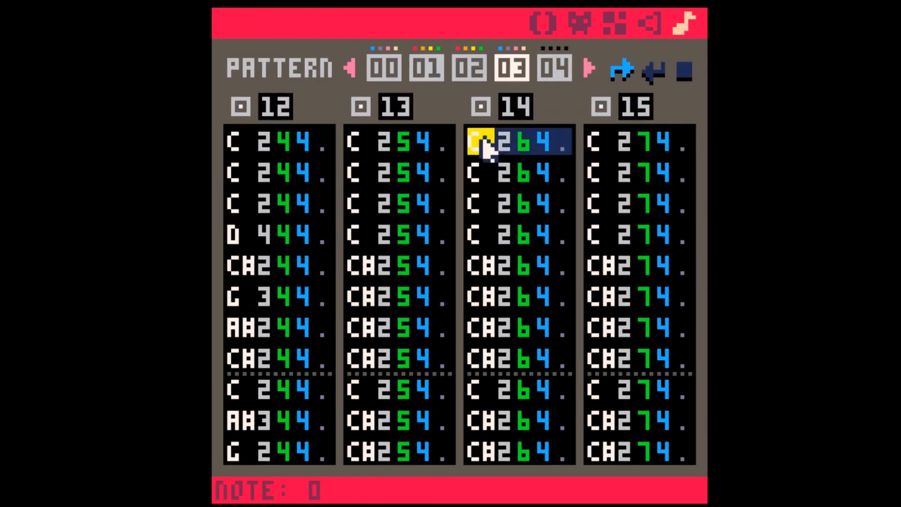
{"action": "left_click", "coordinate": [506, 240], "text": "shift"}
{"action": "key", "text": "ctrl+c"}
{"action": "left_click", "coordinate": [489, 261]}
{"action": "key", "text": "ctrl+v"}
{"action": "scroll", "coordinate": [484, 370], "scroll_direction": "down", "scroll_amount": 3}
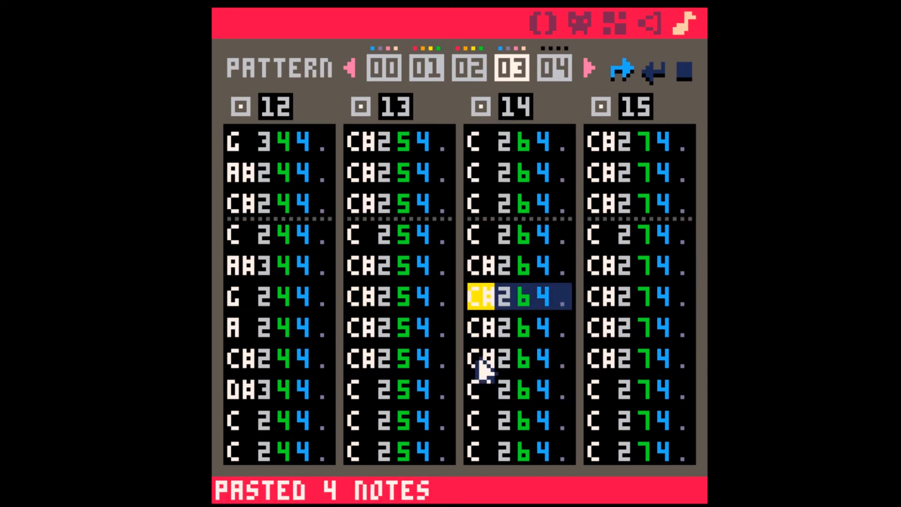
- Paste the copied C 2 notes over the C# 2 notes in SFX 13 of pattern 03
{"action": "scroll", "coordinate": [483, 368], "scroll_direction": "up", "scroll_amount": 5}
{"action": "left_click", "coordinate": [369, 265]}
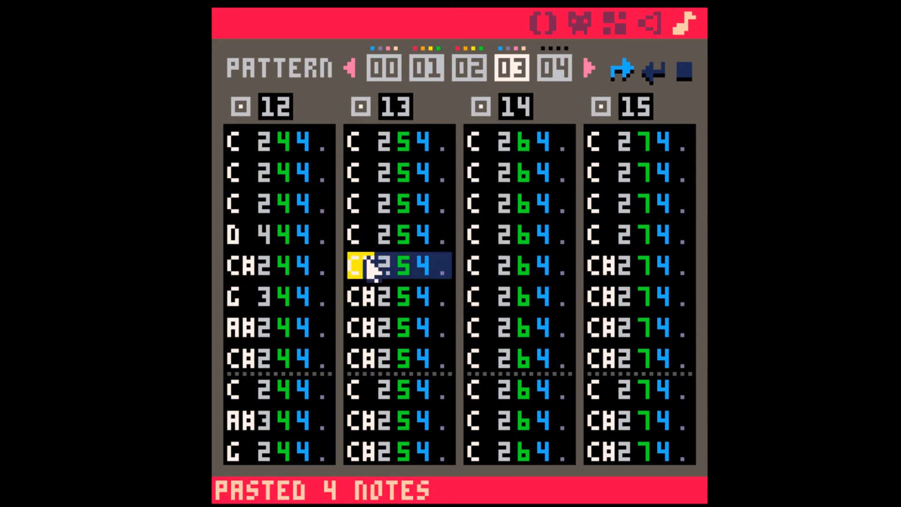
{"action": "scroll", "coordinate": [371, 267], "scroll_direction": "down", "scroll_amount": 8}
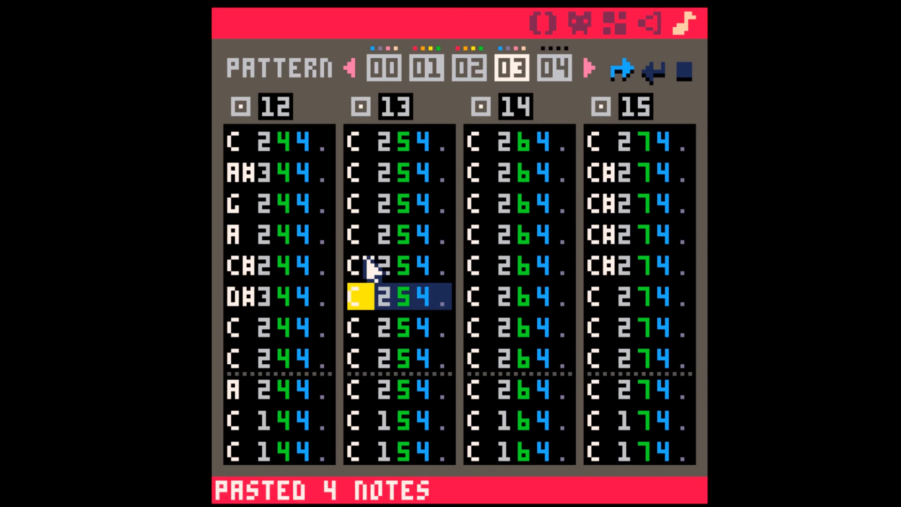
- Play pattern 03 to hear the varied channels together, and stop playback
{"action": "key", "text": "Up"}
{"action": "key", "text": "Up"}
{"action": "key", "text": "ctrl+Right"}
{"action": "key", "text": "space"}
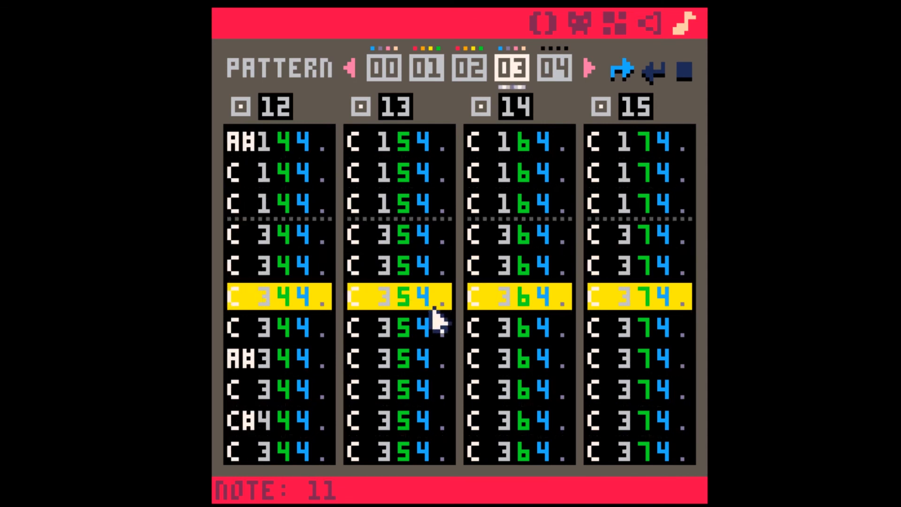
{"action": "key", "text": "space"}
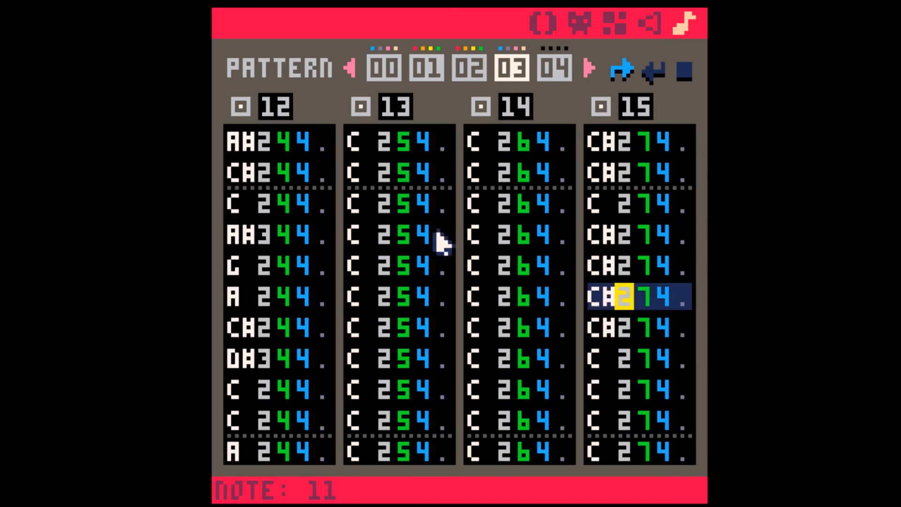
- Switch to pattern 02 and browse the sounds in the sound editor from SFX 11 back to SFX 00's note grid
{"action": "left_click", "coordinate": [469, 71]}
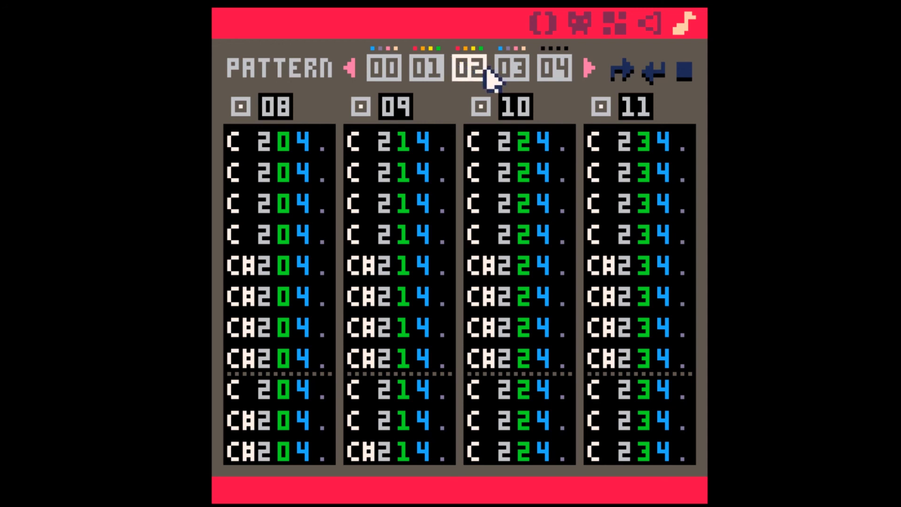
{"action": "left_click", "coordinate": [647, 28]}
{"action": "left_click", "coordinate": [234, 60]}
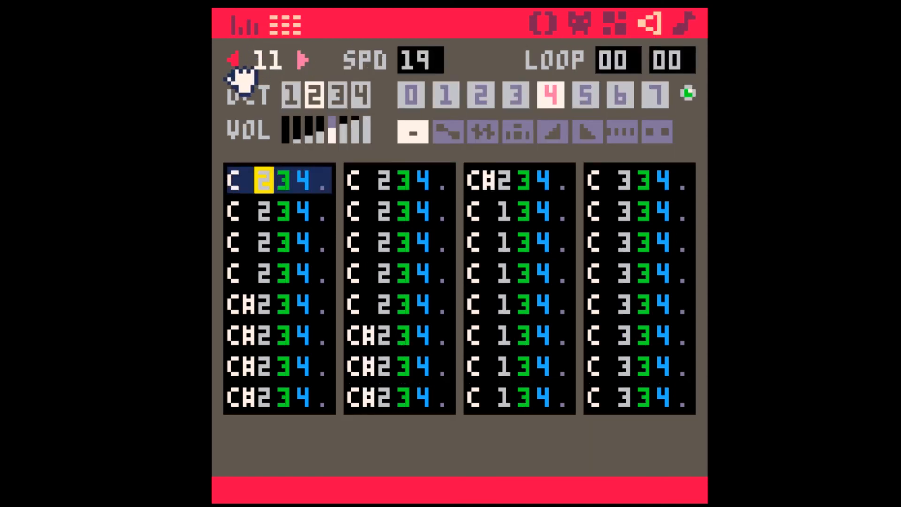
{"action": "left_click", "coordinate": [233, 60]}
{"action": "left_click", "coordinate": [299, 58]}
{"action": "left_click", "coordinate": [300, 59]}
{"action": "key", "text": "Tab"}
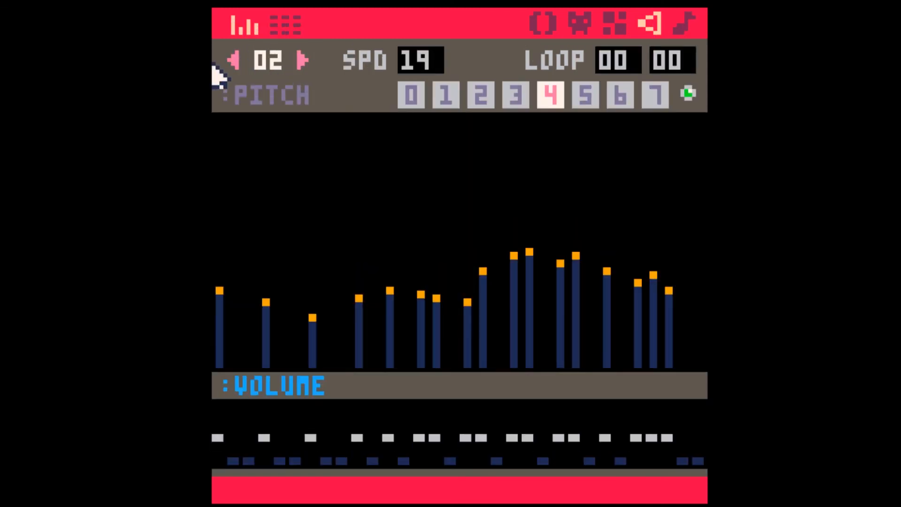
{"action": "left_click", "coordinate": [233, 60]}
{"action": "left_click", "coordinate": [233, 60]}
{"action": "key", "text": "Tab"}
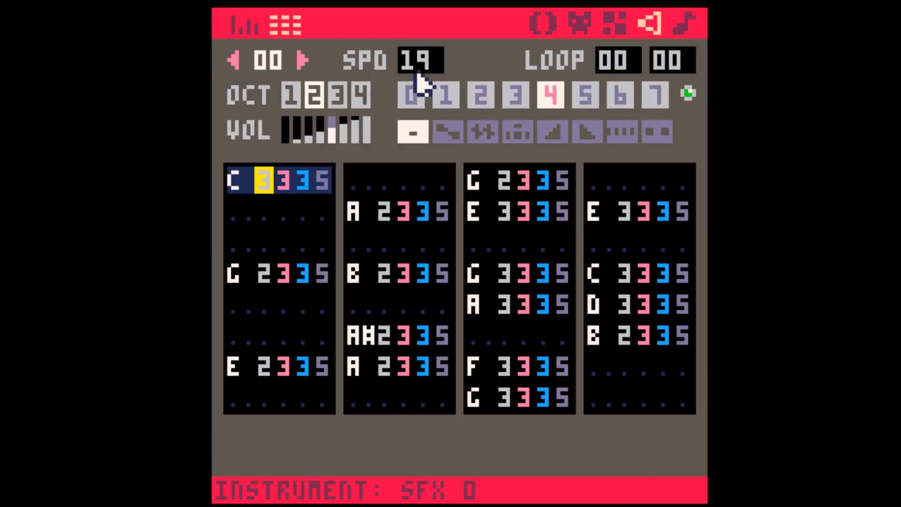
- Set the speed of SFX 00 to 83 and play the sound
{"action": "left_click_drag", "start_coordinate": [416, 77], "coordinate": [416, 69]}
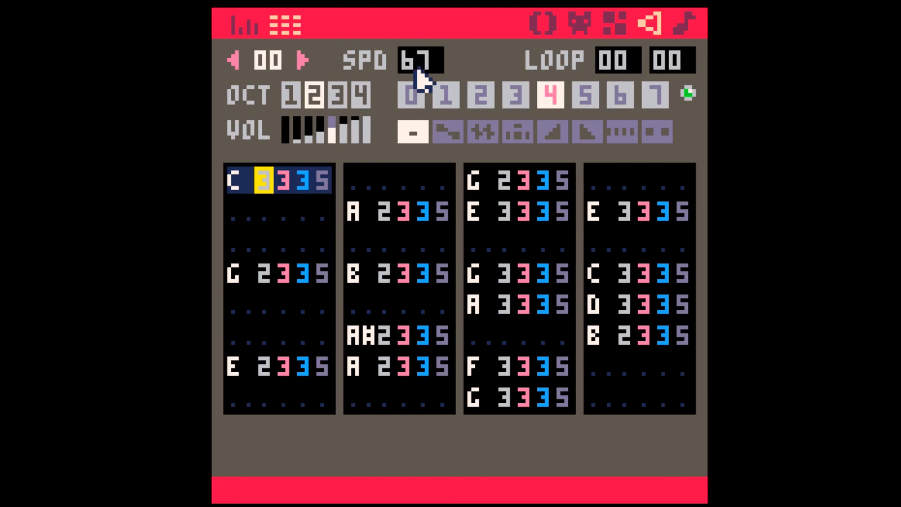
{"action": "key", "text": "space"}
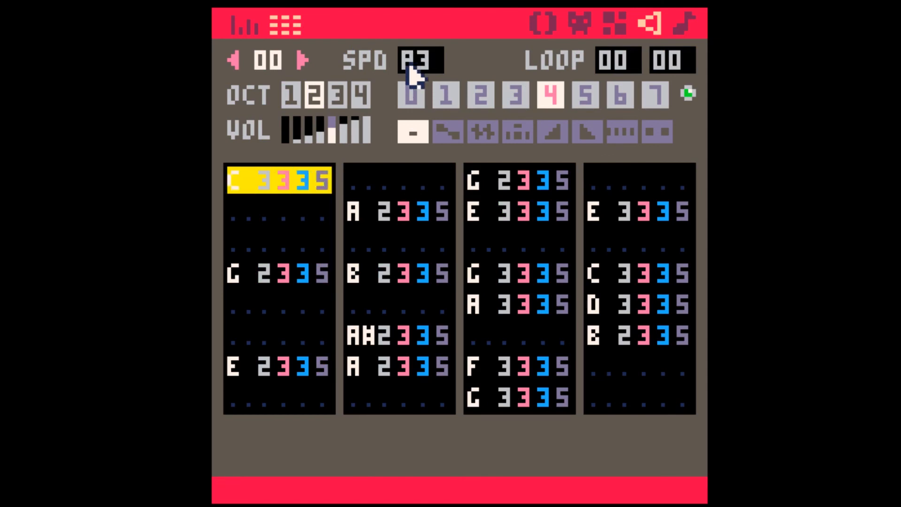
{"action": "key", "text": "space"}
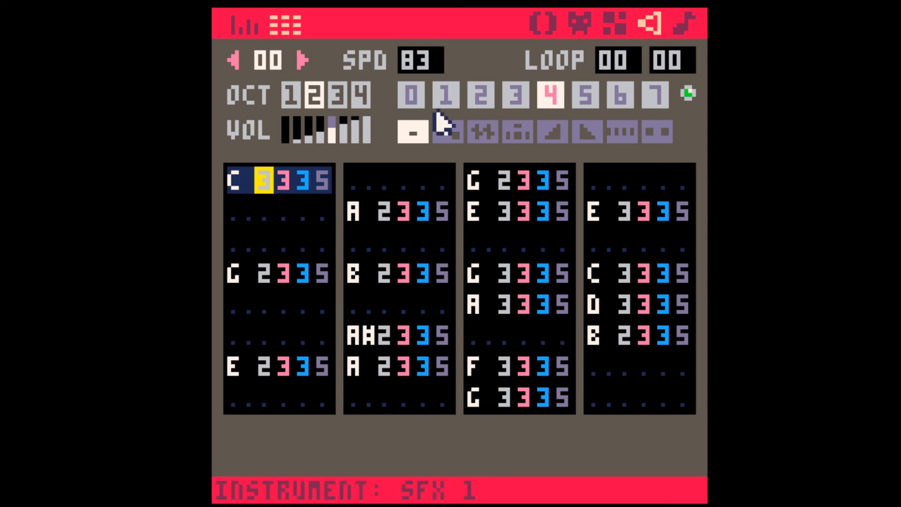
- Return to pattern 02 in the music editor and select the first note of SFX 08
{"action": "left_click", "coordinate": [683, 23]}
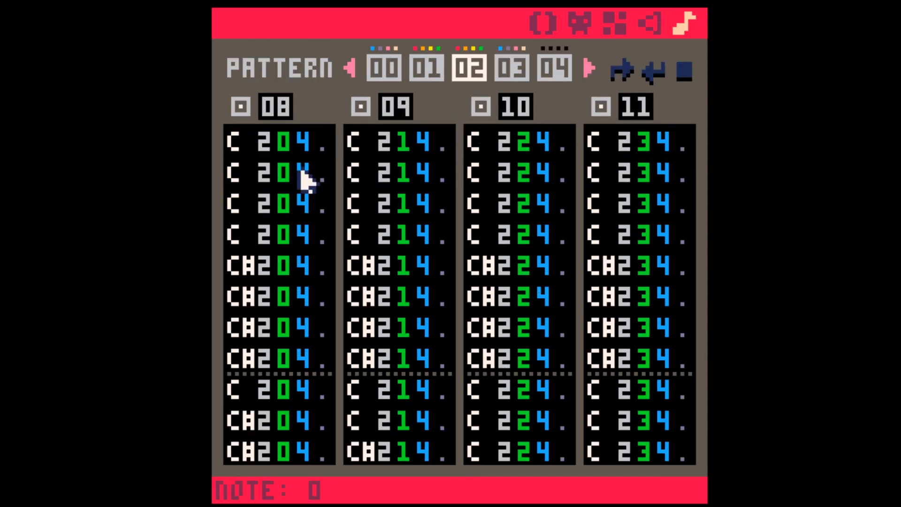
{"action": "left_click", "coordinate": [245, 155]}
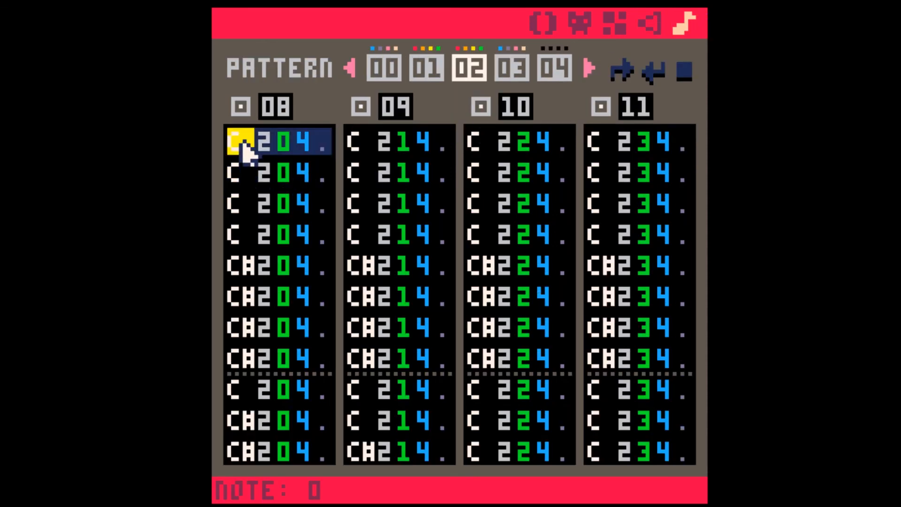